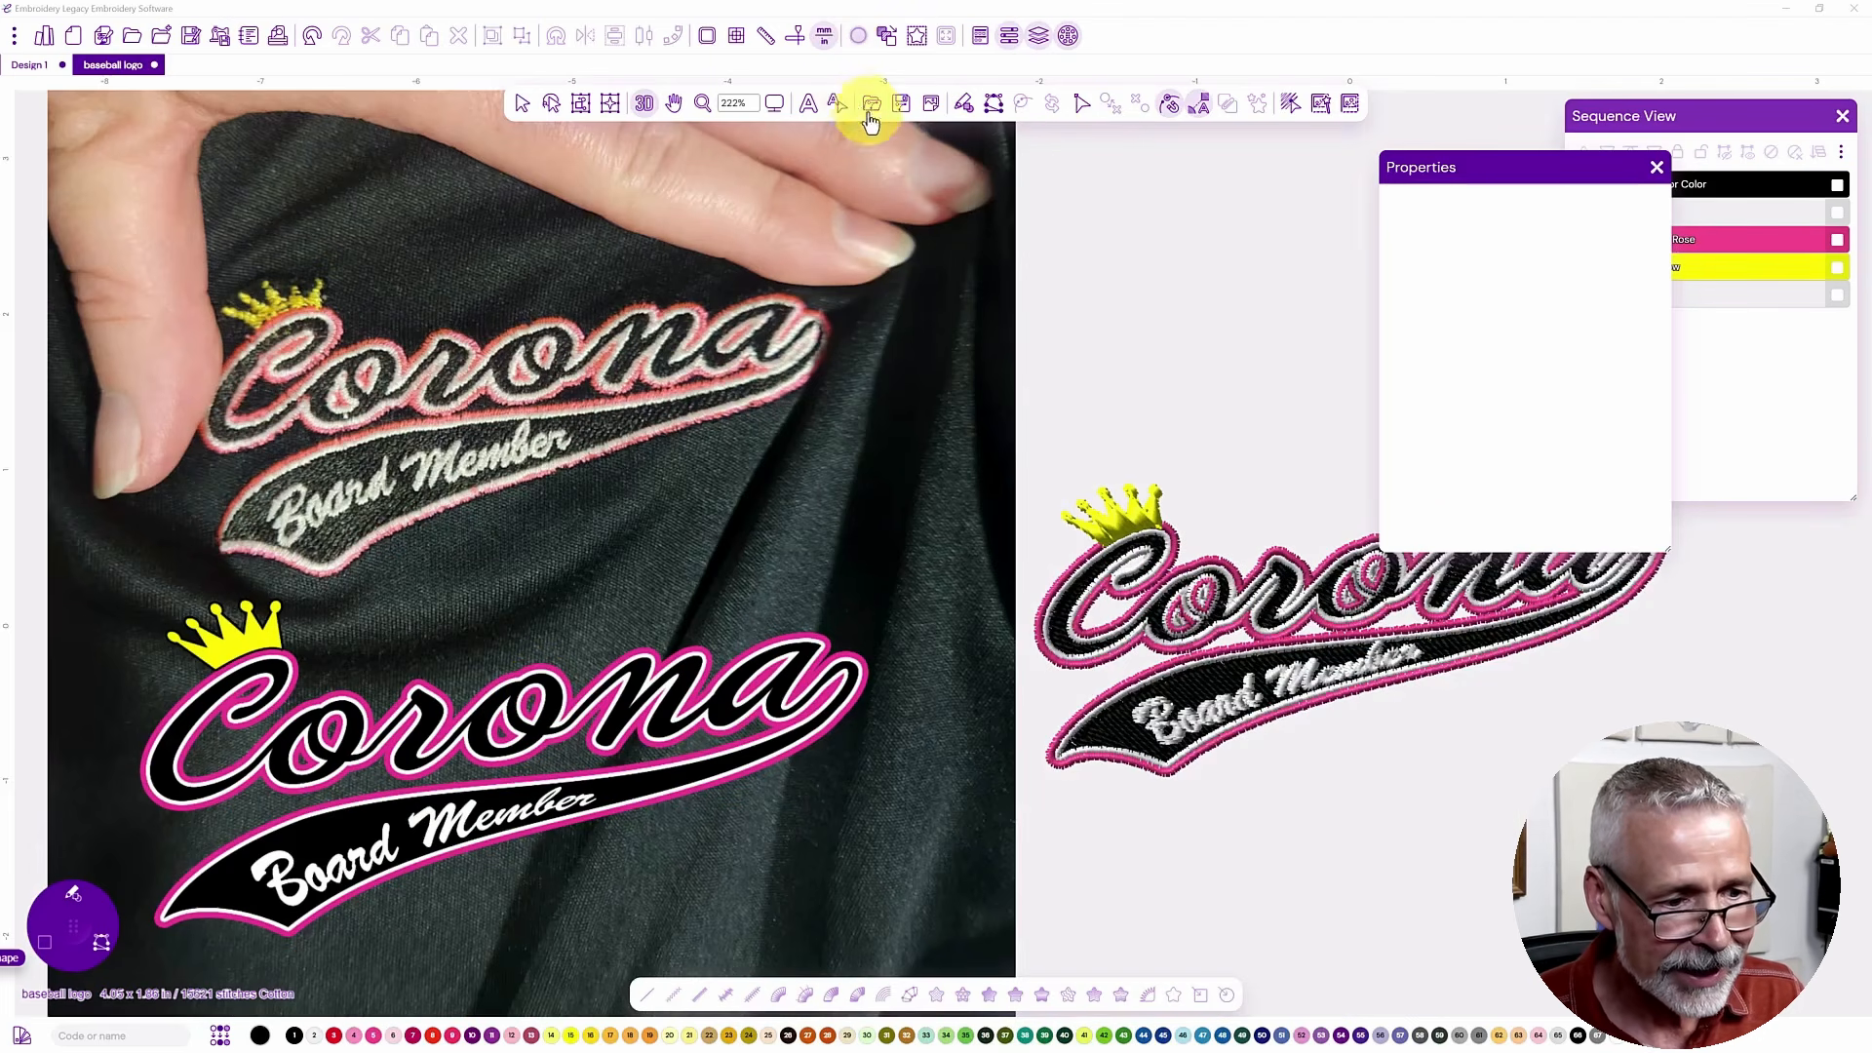
- Compare the stitched Corona logo with the reference photo at 1:1 and 1:6 zoom
left_click(776, 102)
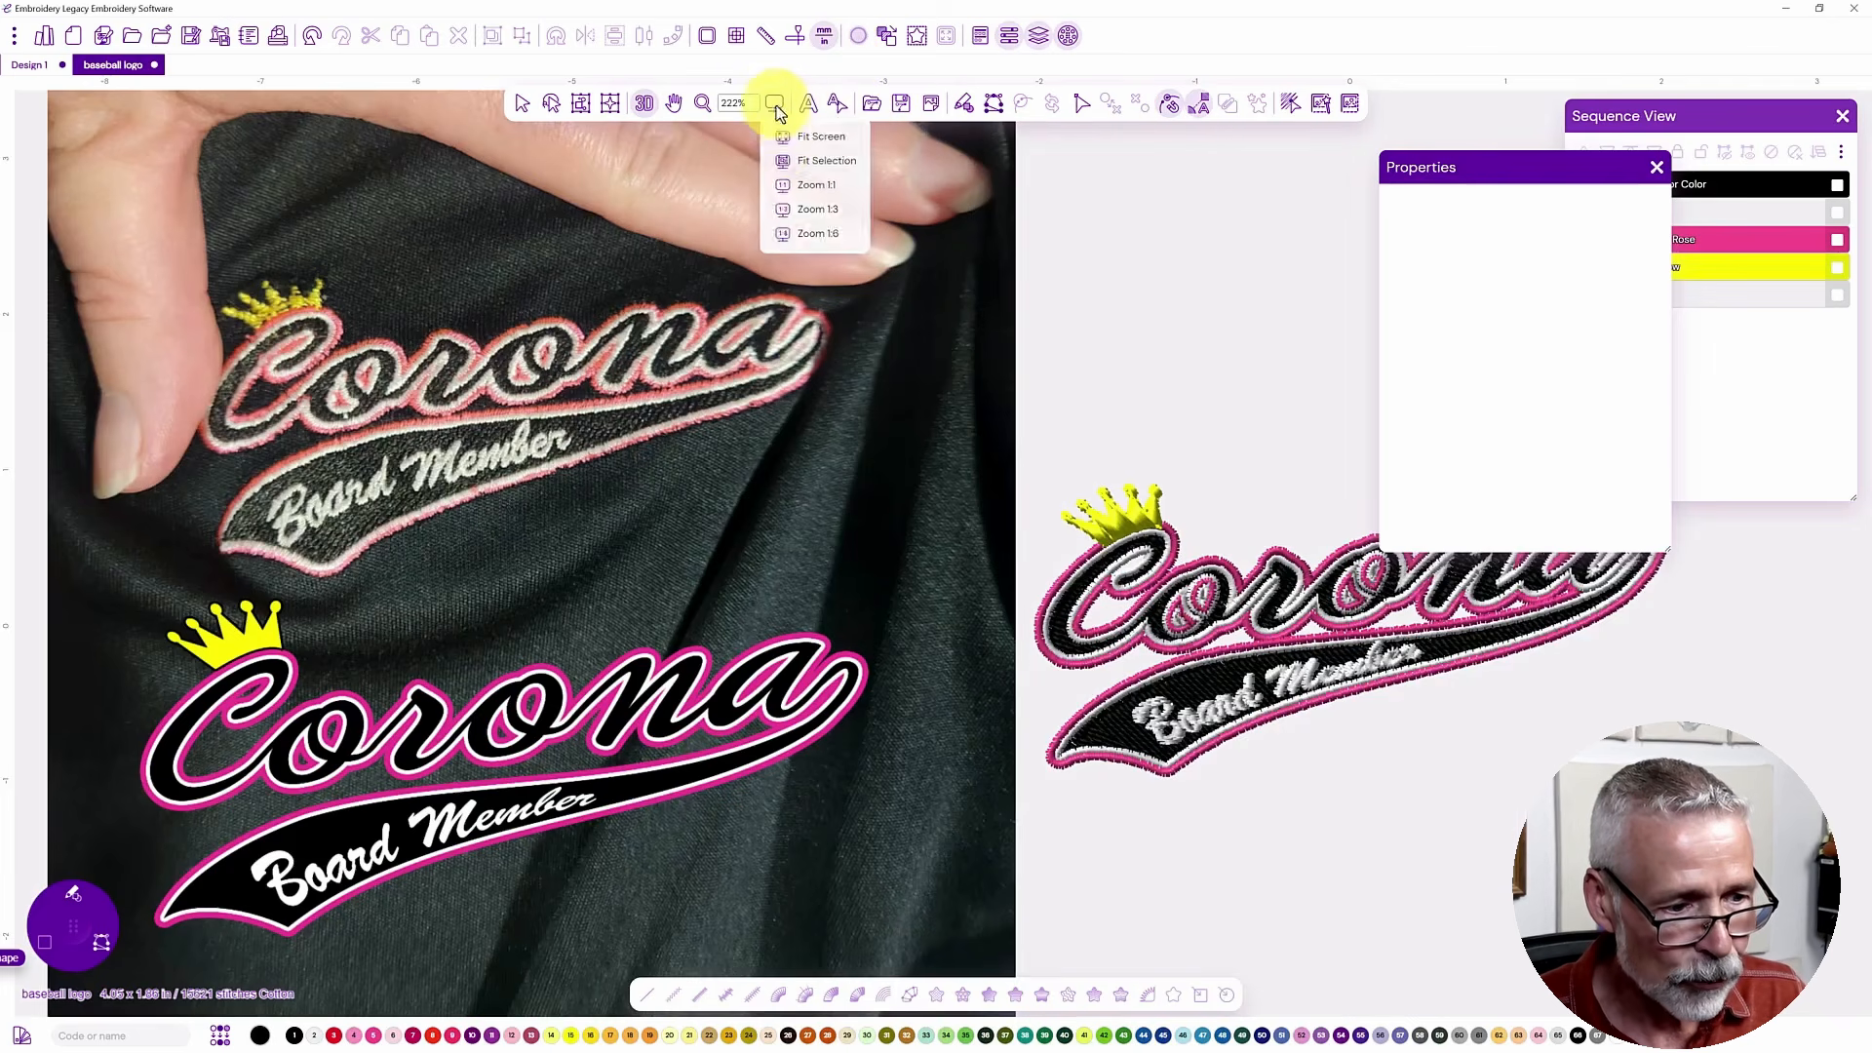
left_click(807, 185)
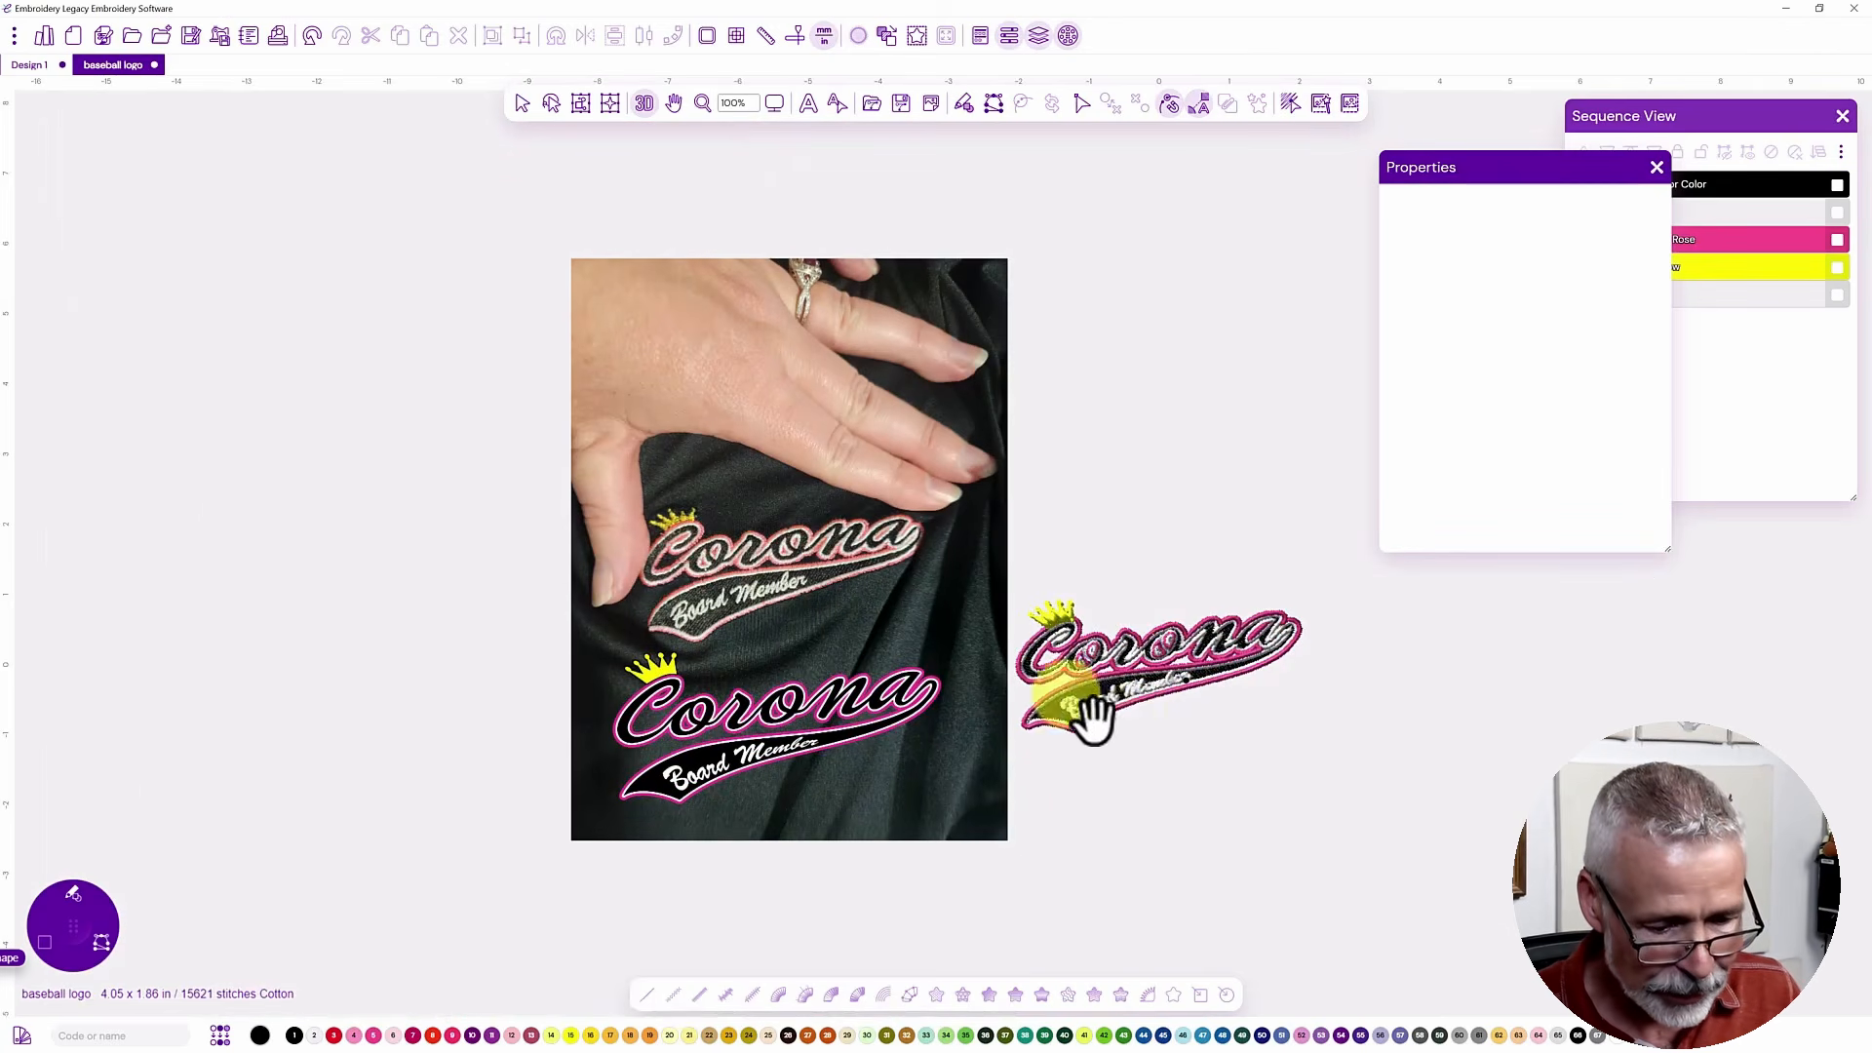
left_click_drag(1078, 711, 765, 621)
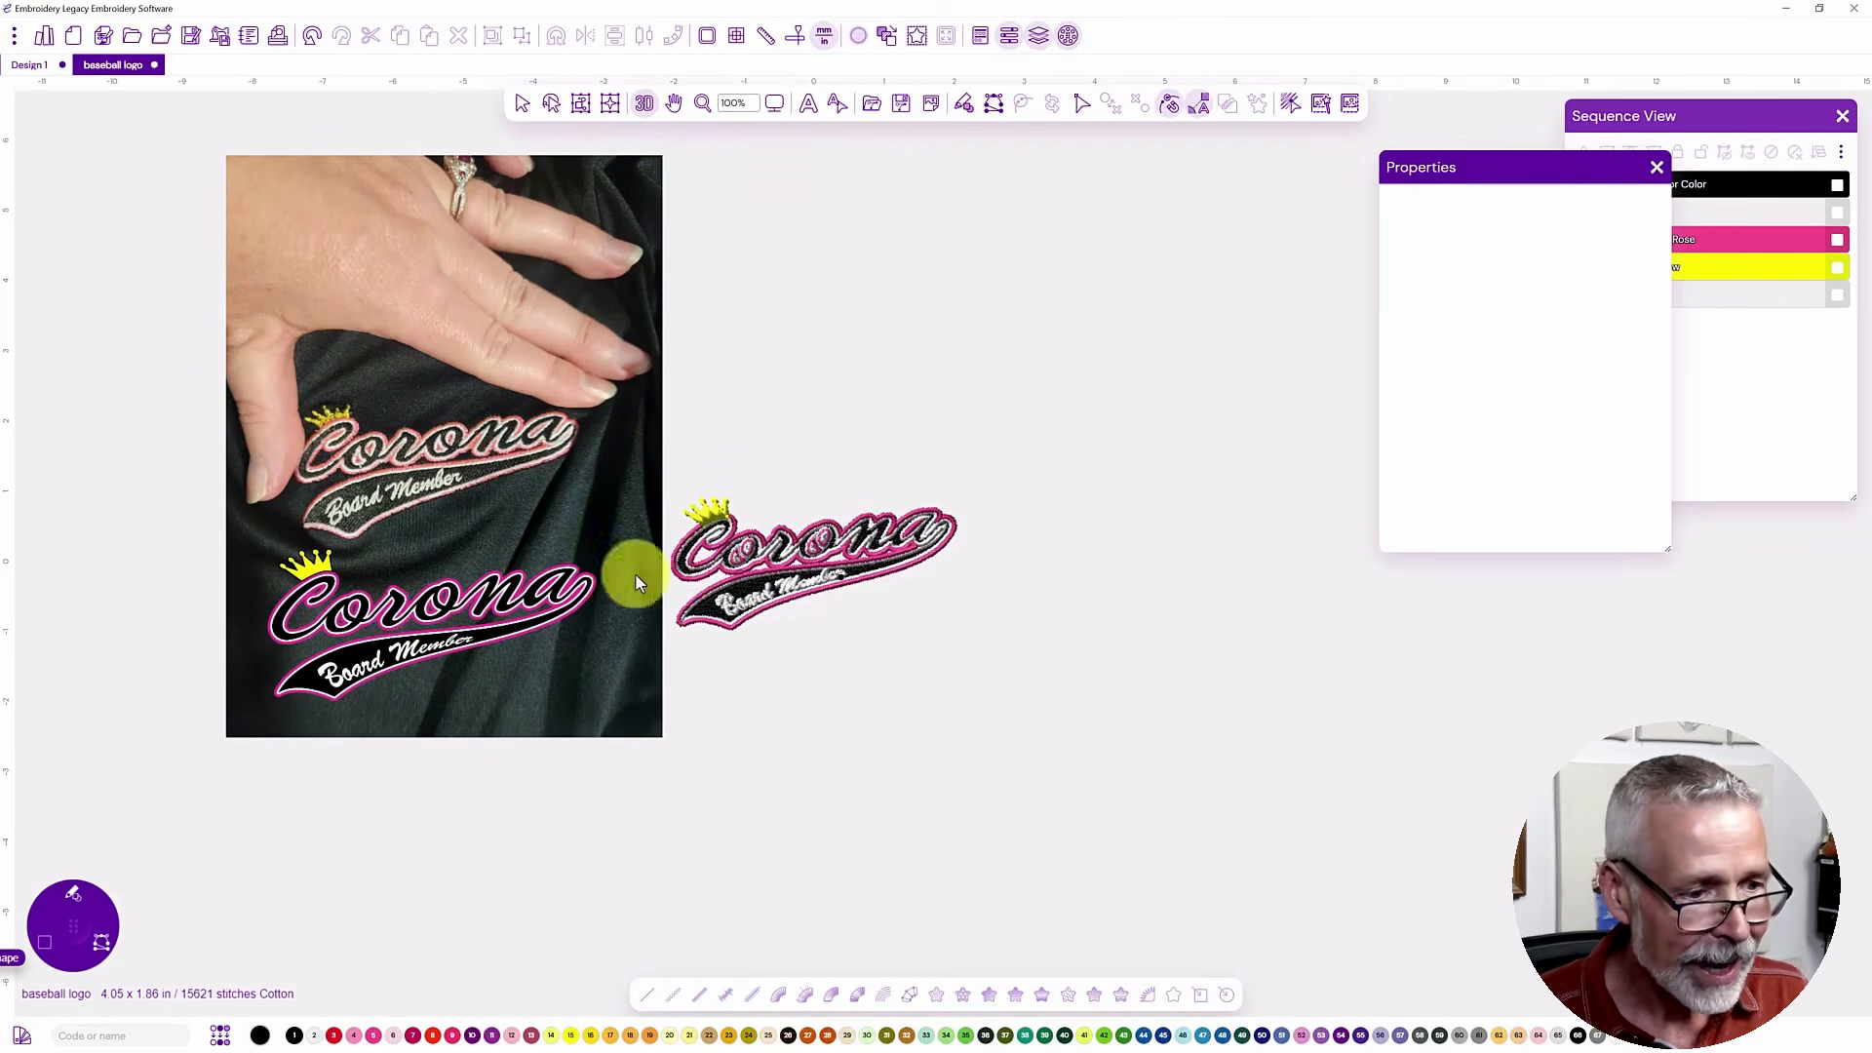
left_click(774, 104)
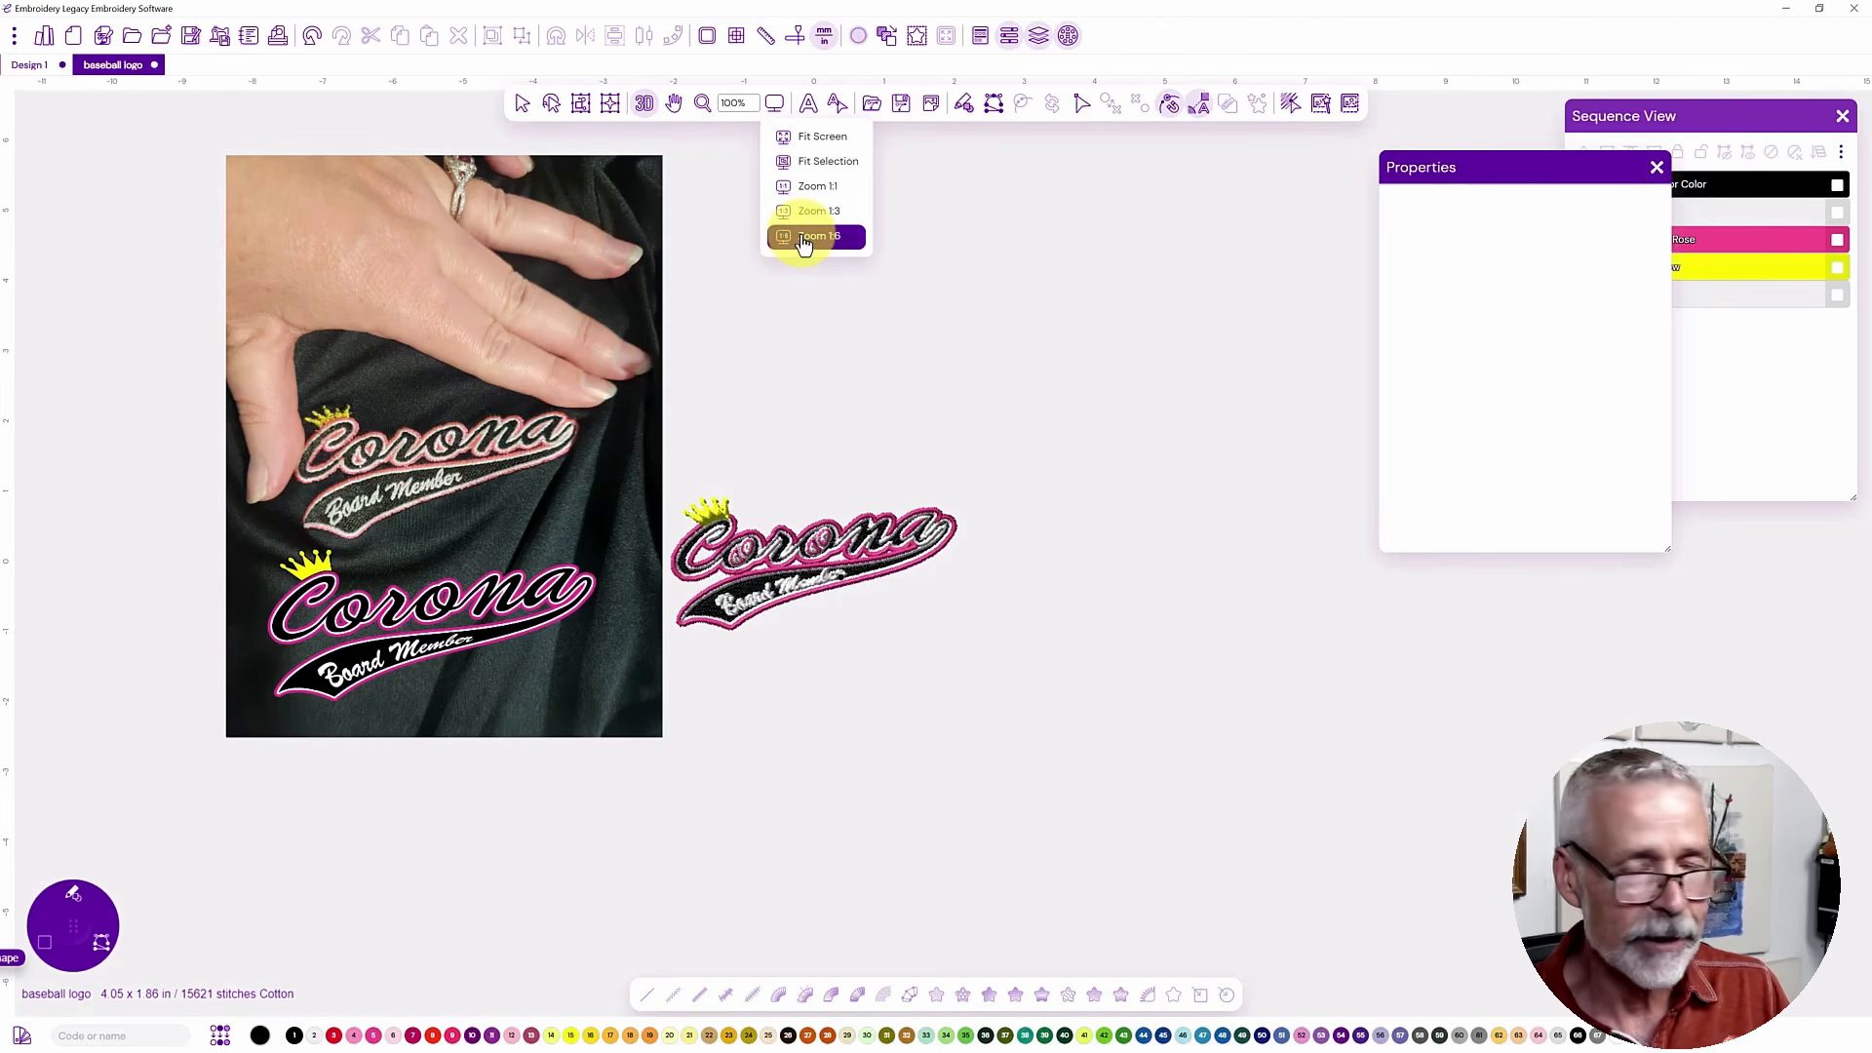
left_click(805, 237)
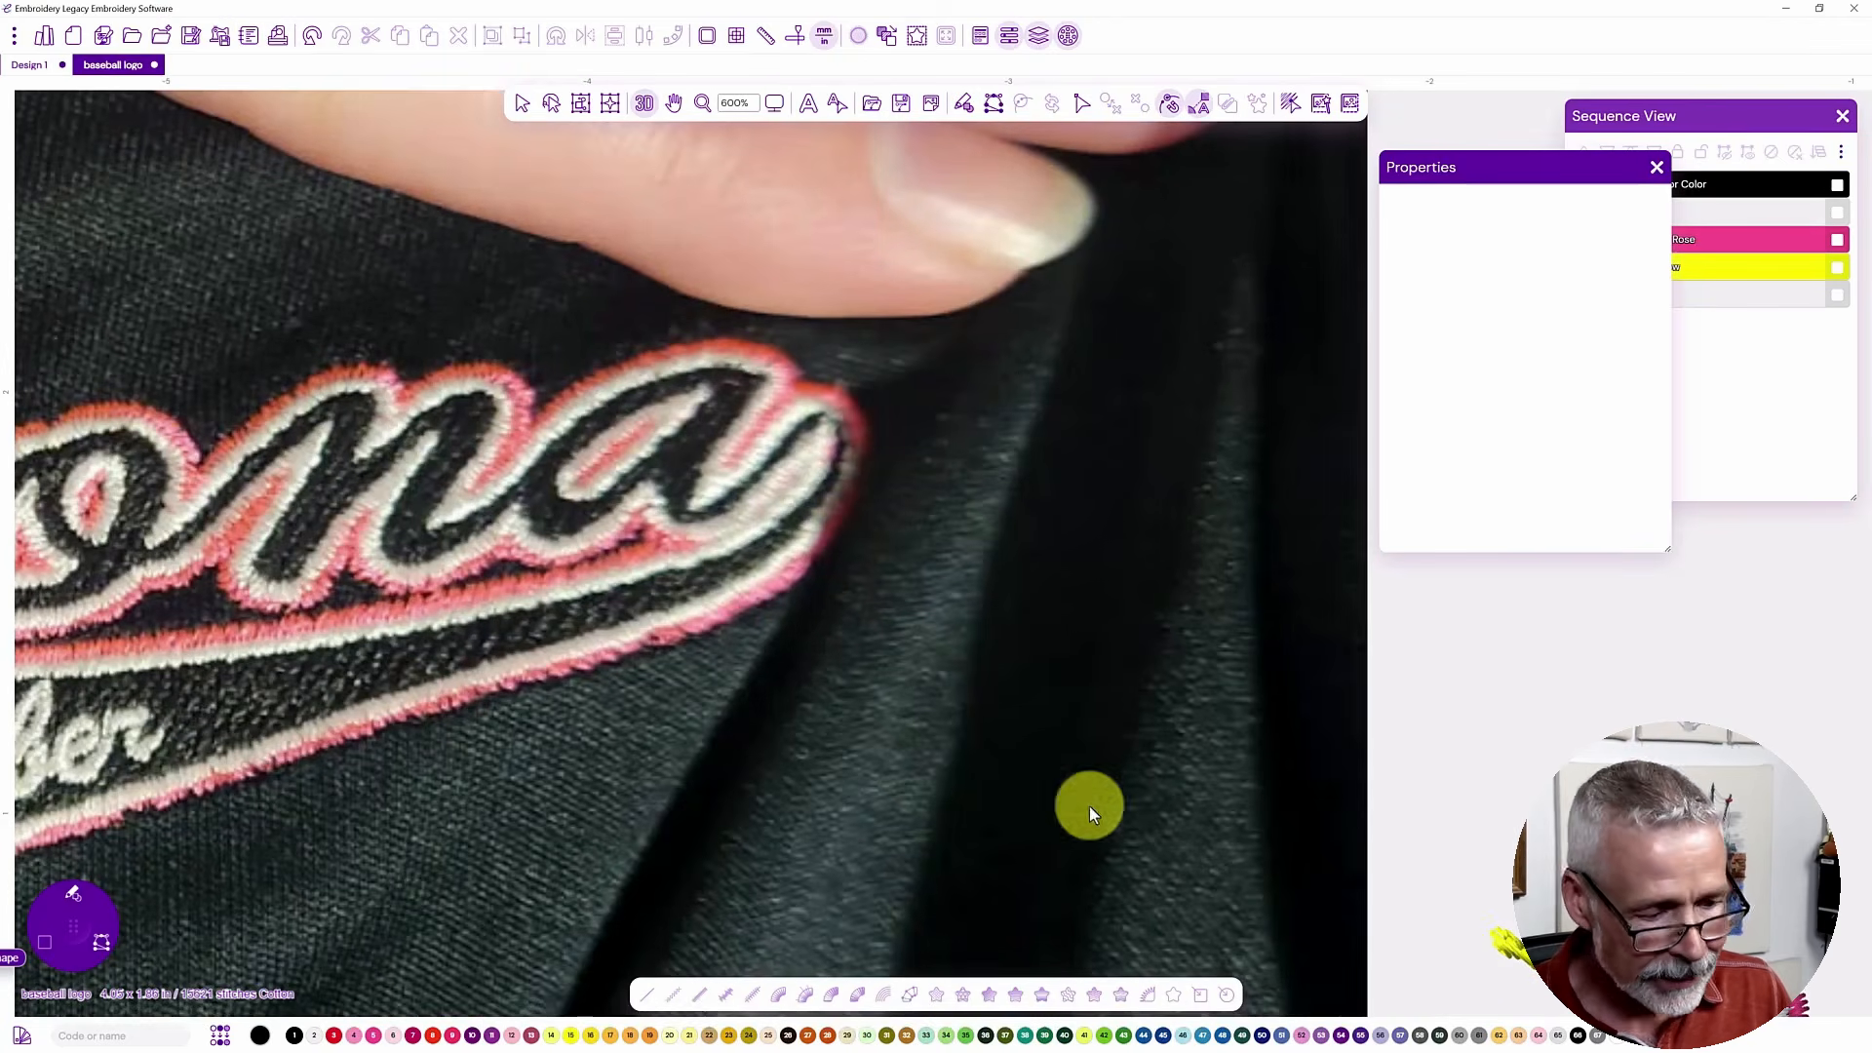
left_click_drag(1261, 667, 1085, 487)
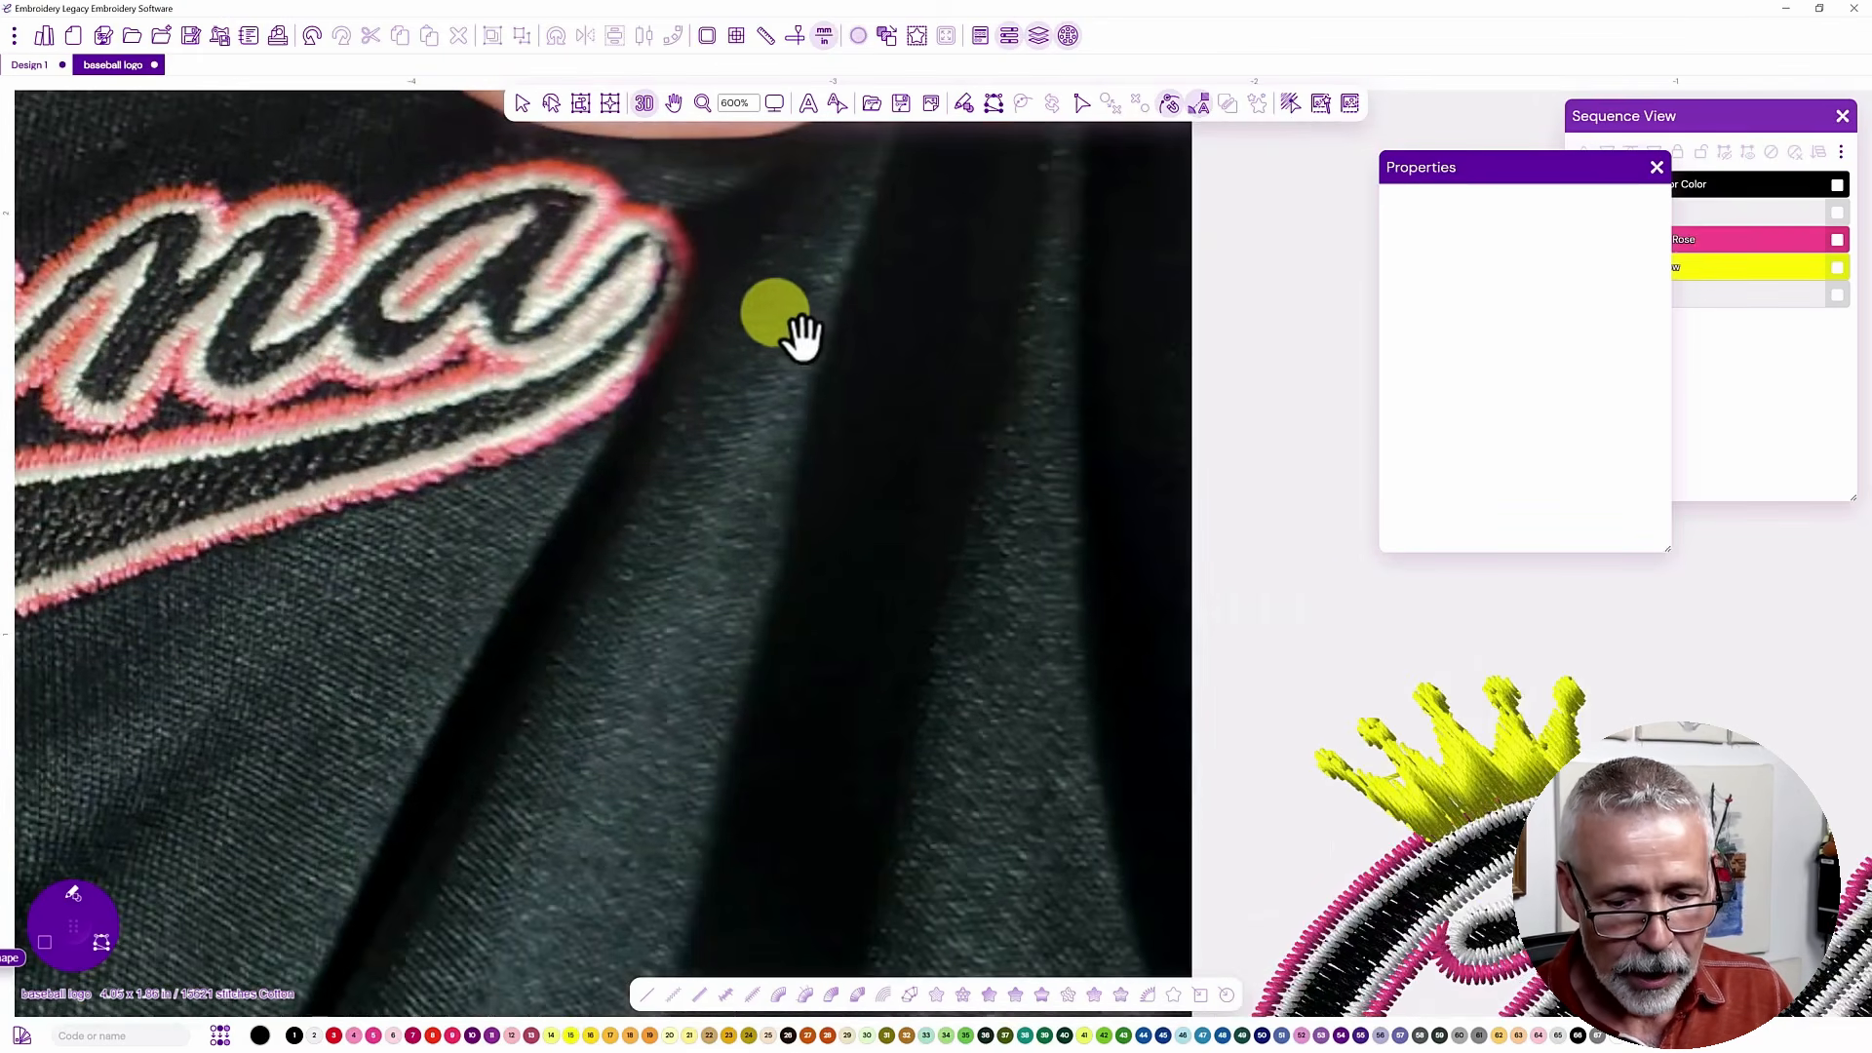
left_click_drag(1721, 968, 1400, 785)
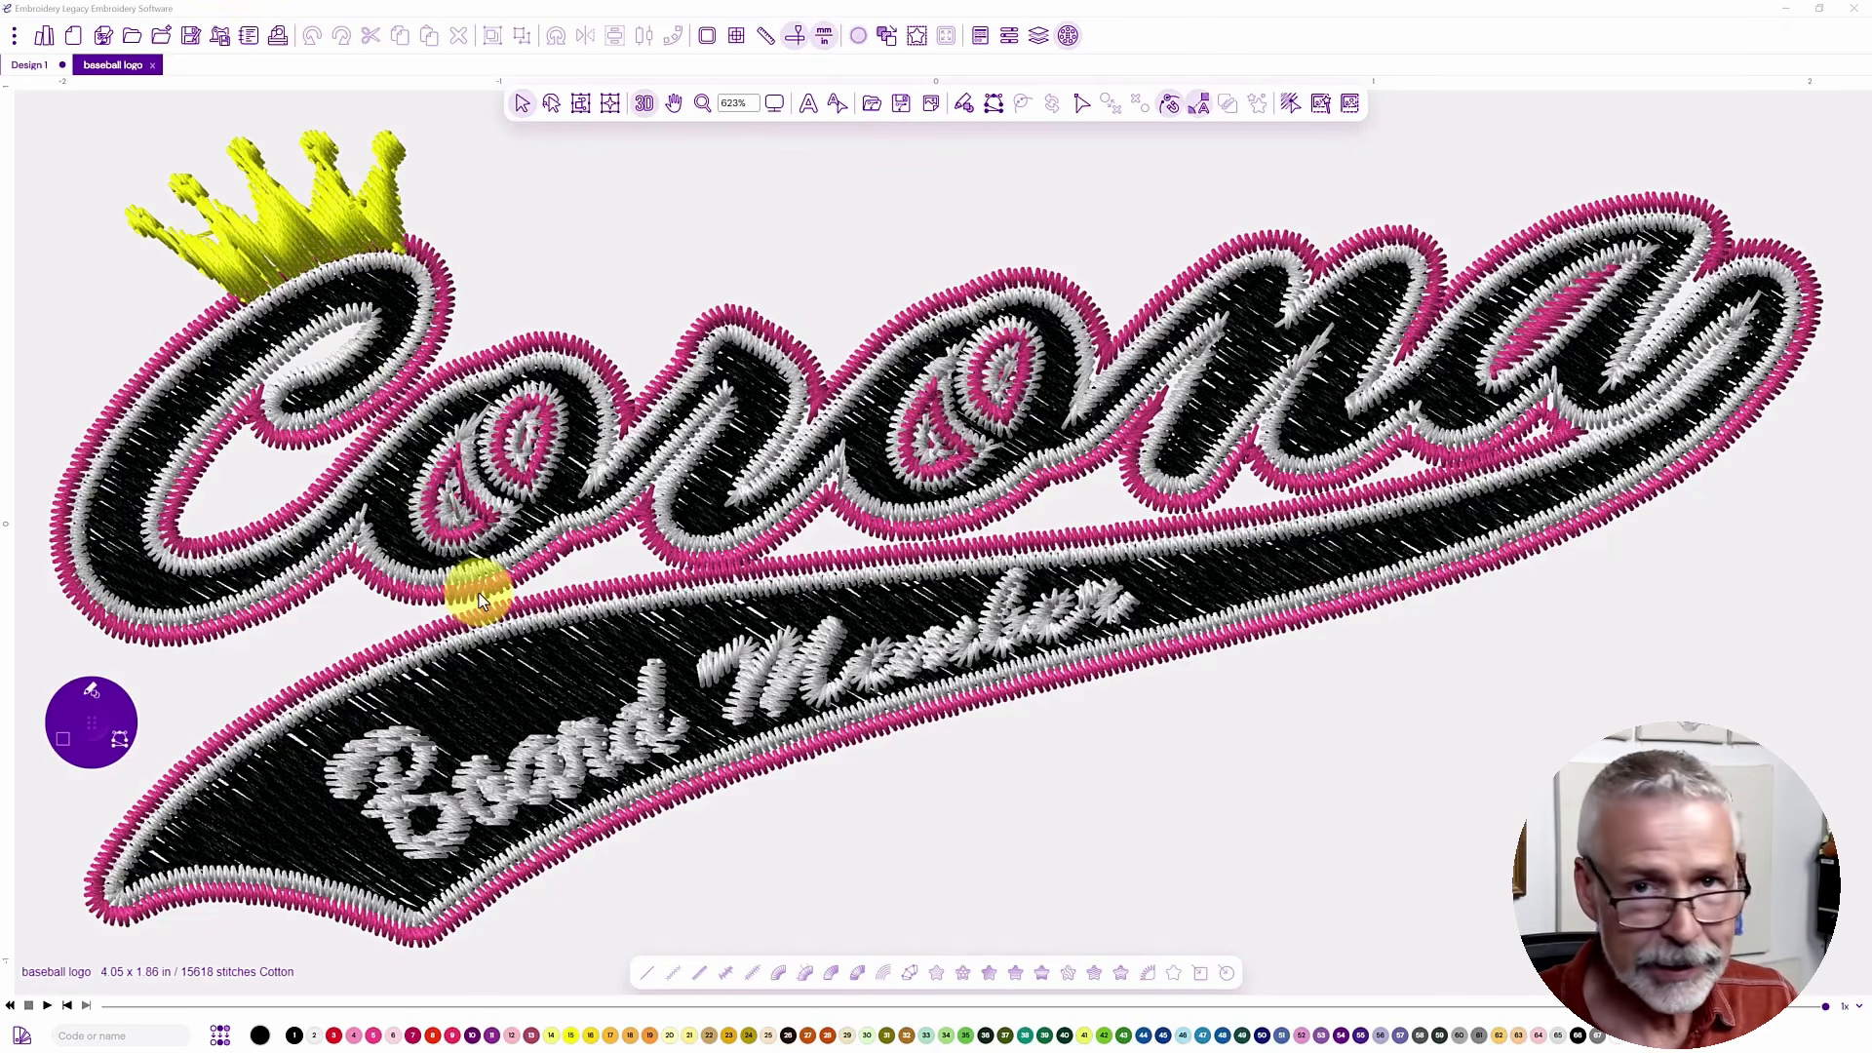
- Inspect the separate lettering pieces of "Board Member", including the B, the "oard" group and the M
left_click(541, 786)
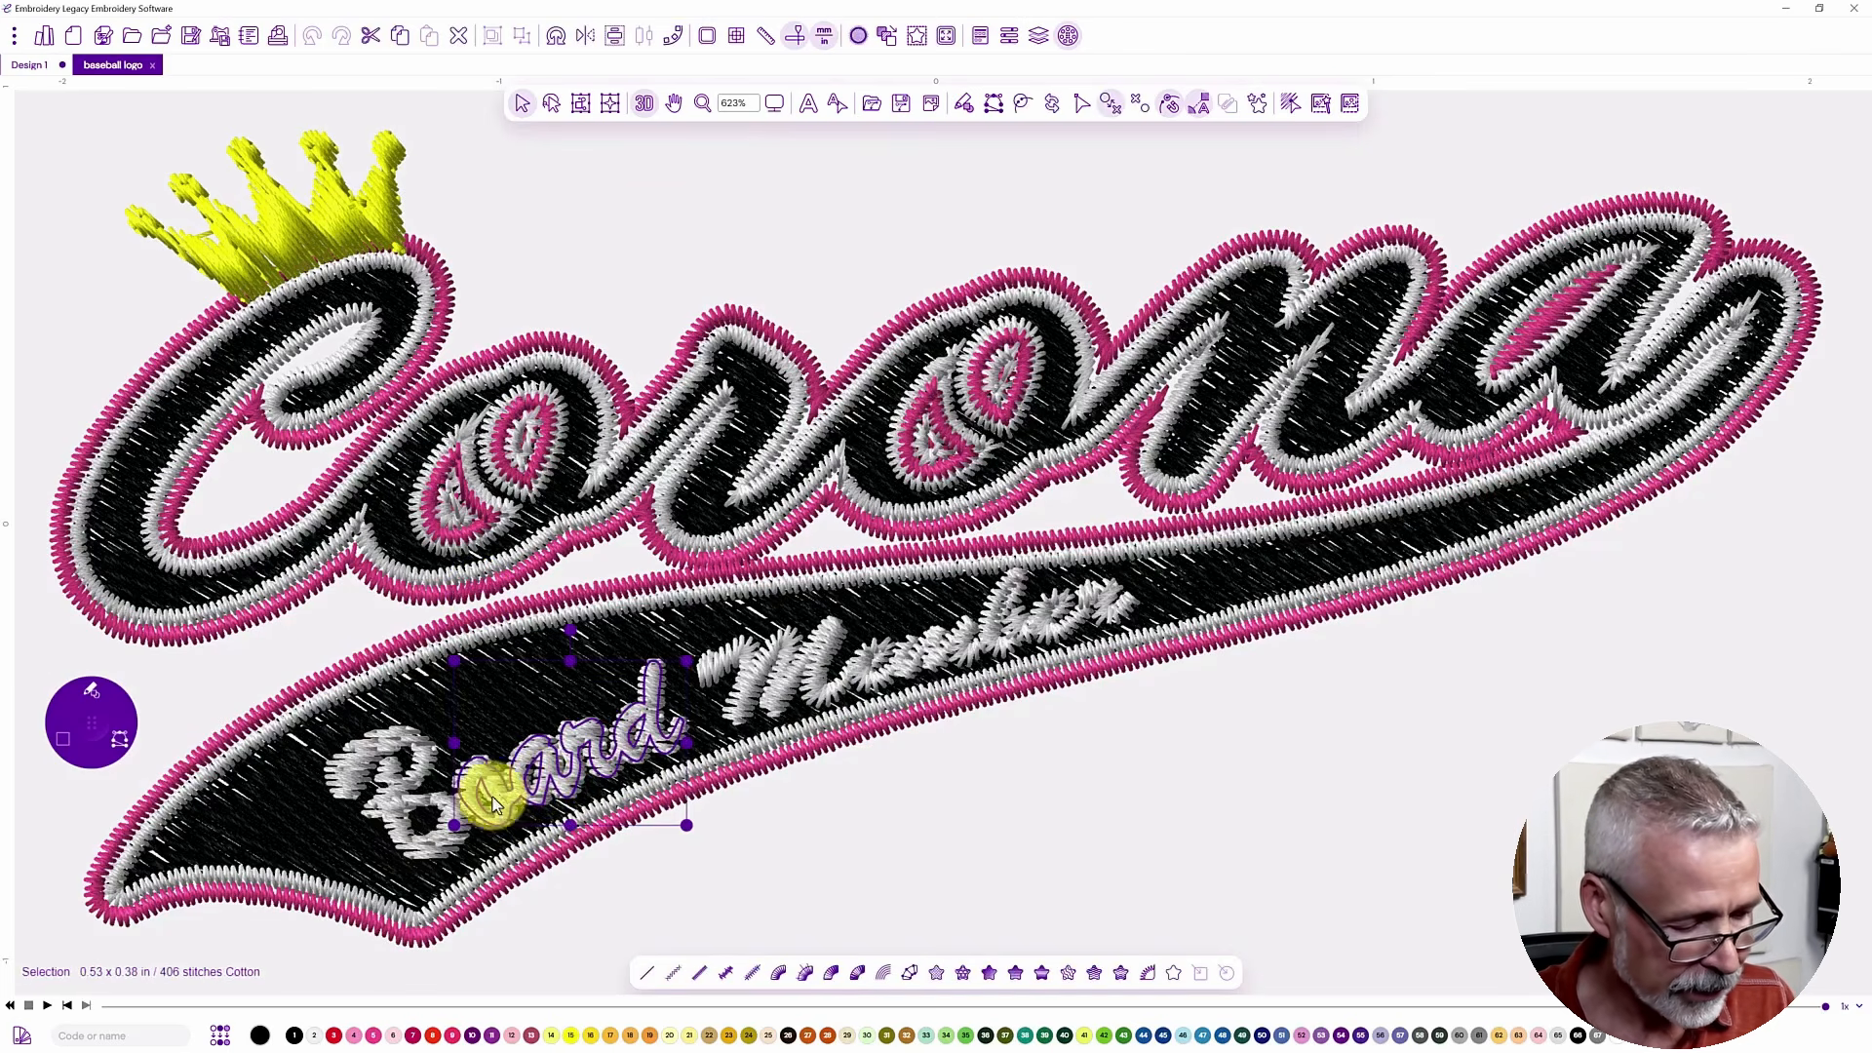
left_click(426, 851)
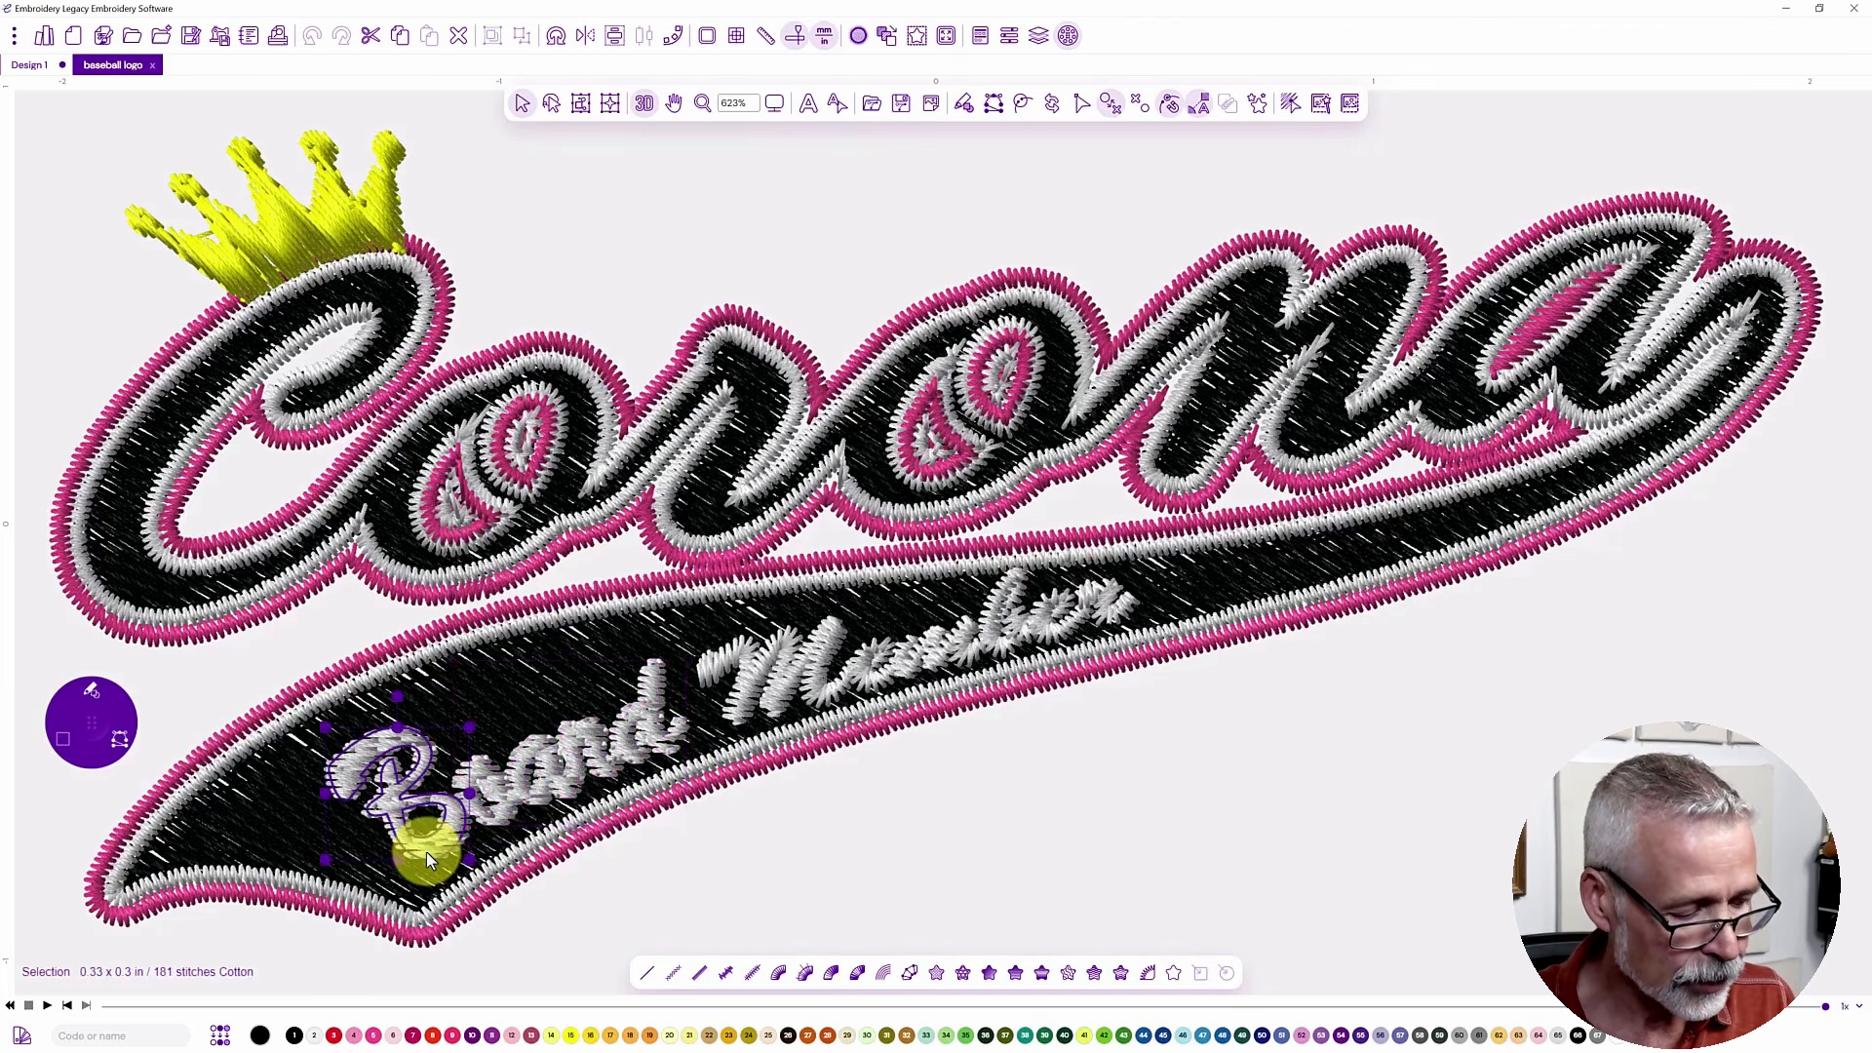
left_click(750, 673)
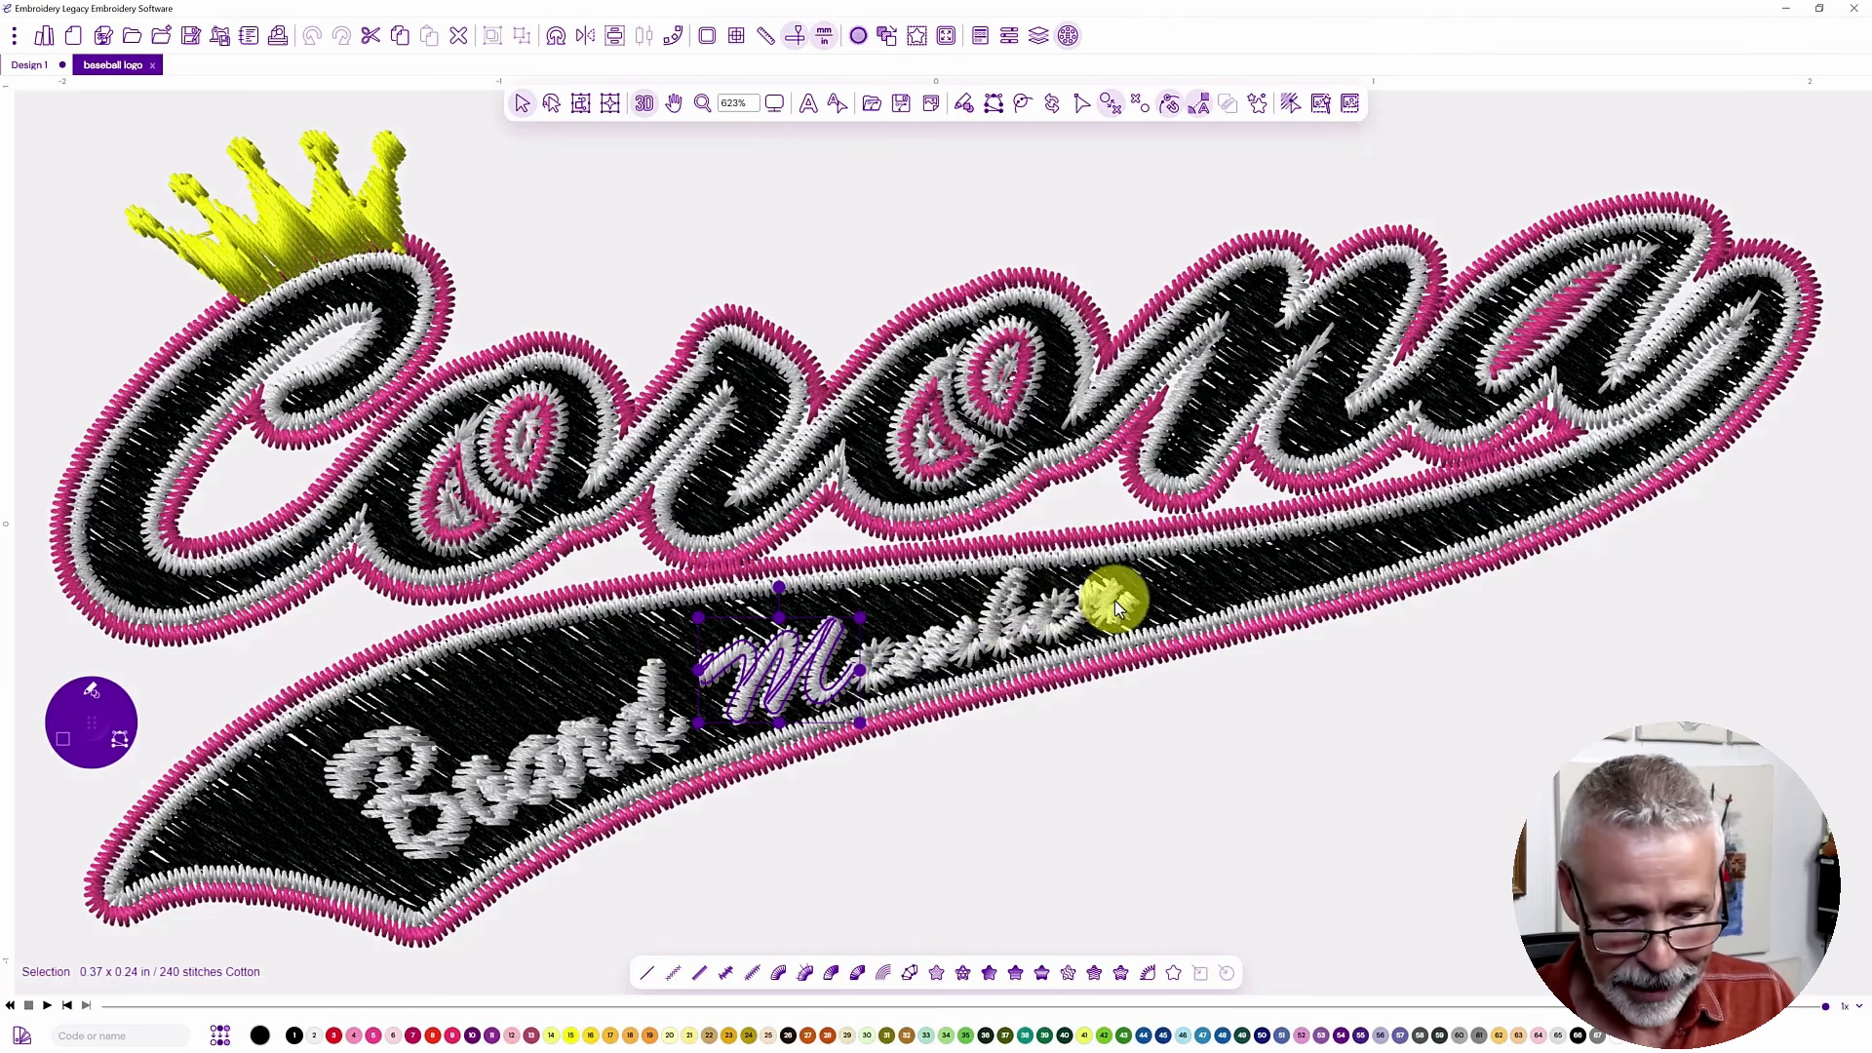
left_click(402, 781)
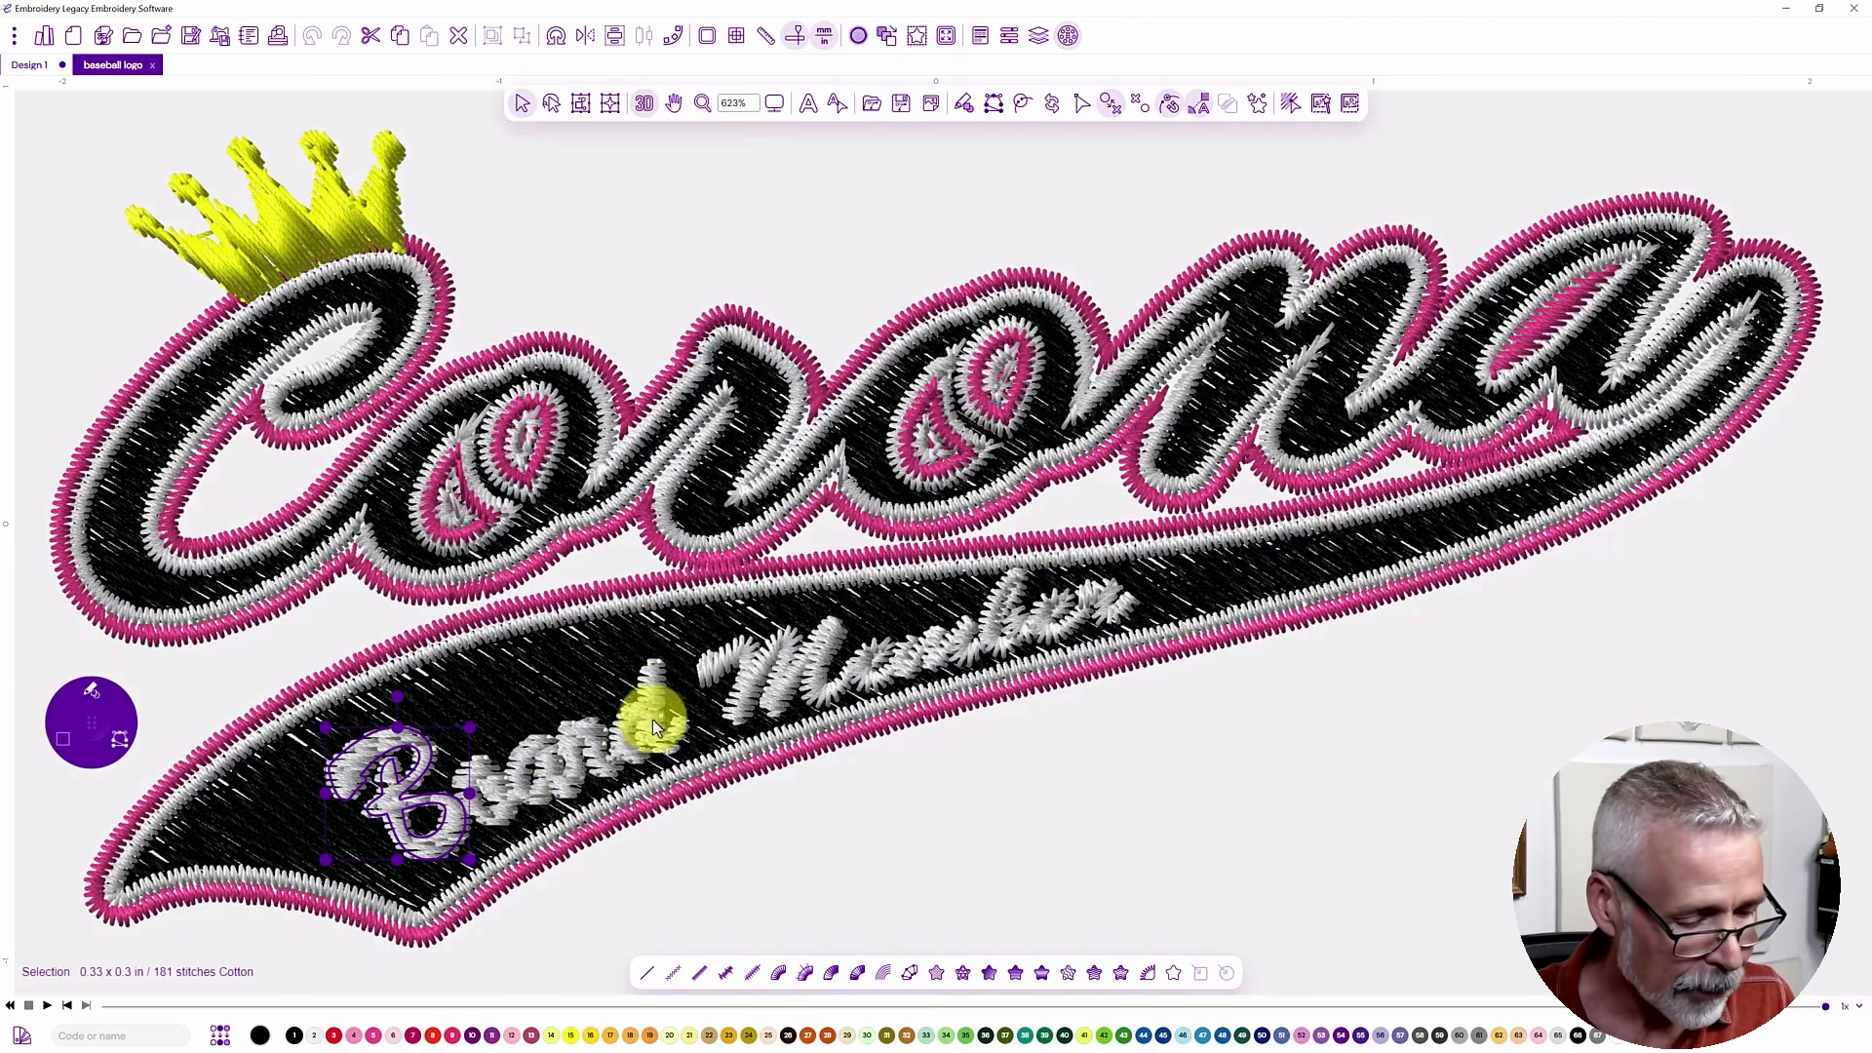
left_click(705, 675)
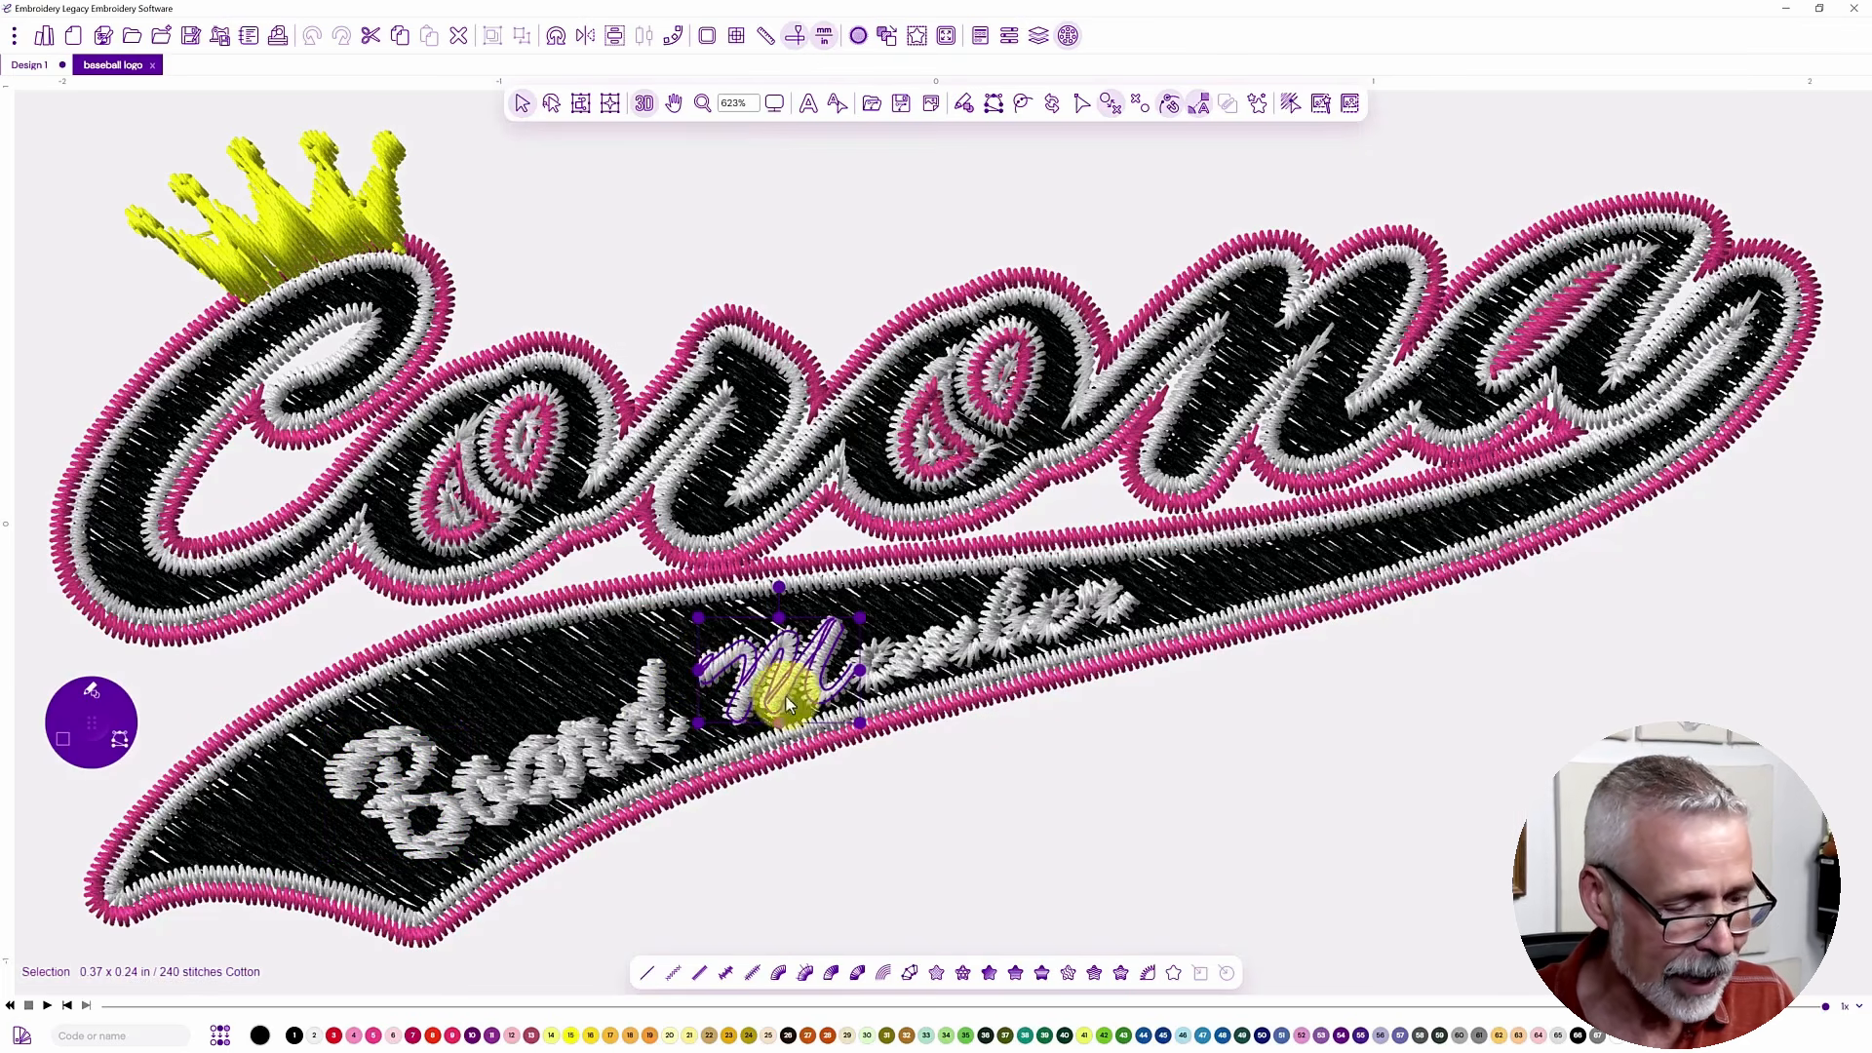
- Recolor both Brother 1 White blocks, the inner outline and the "Board Member" lettering, to Brother 513 Lime Green
left_click(1036, 39)
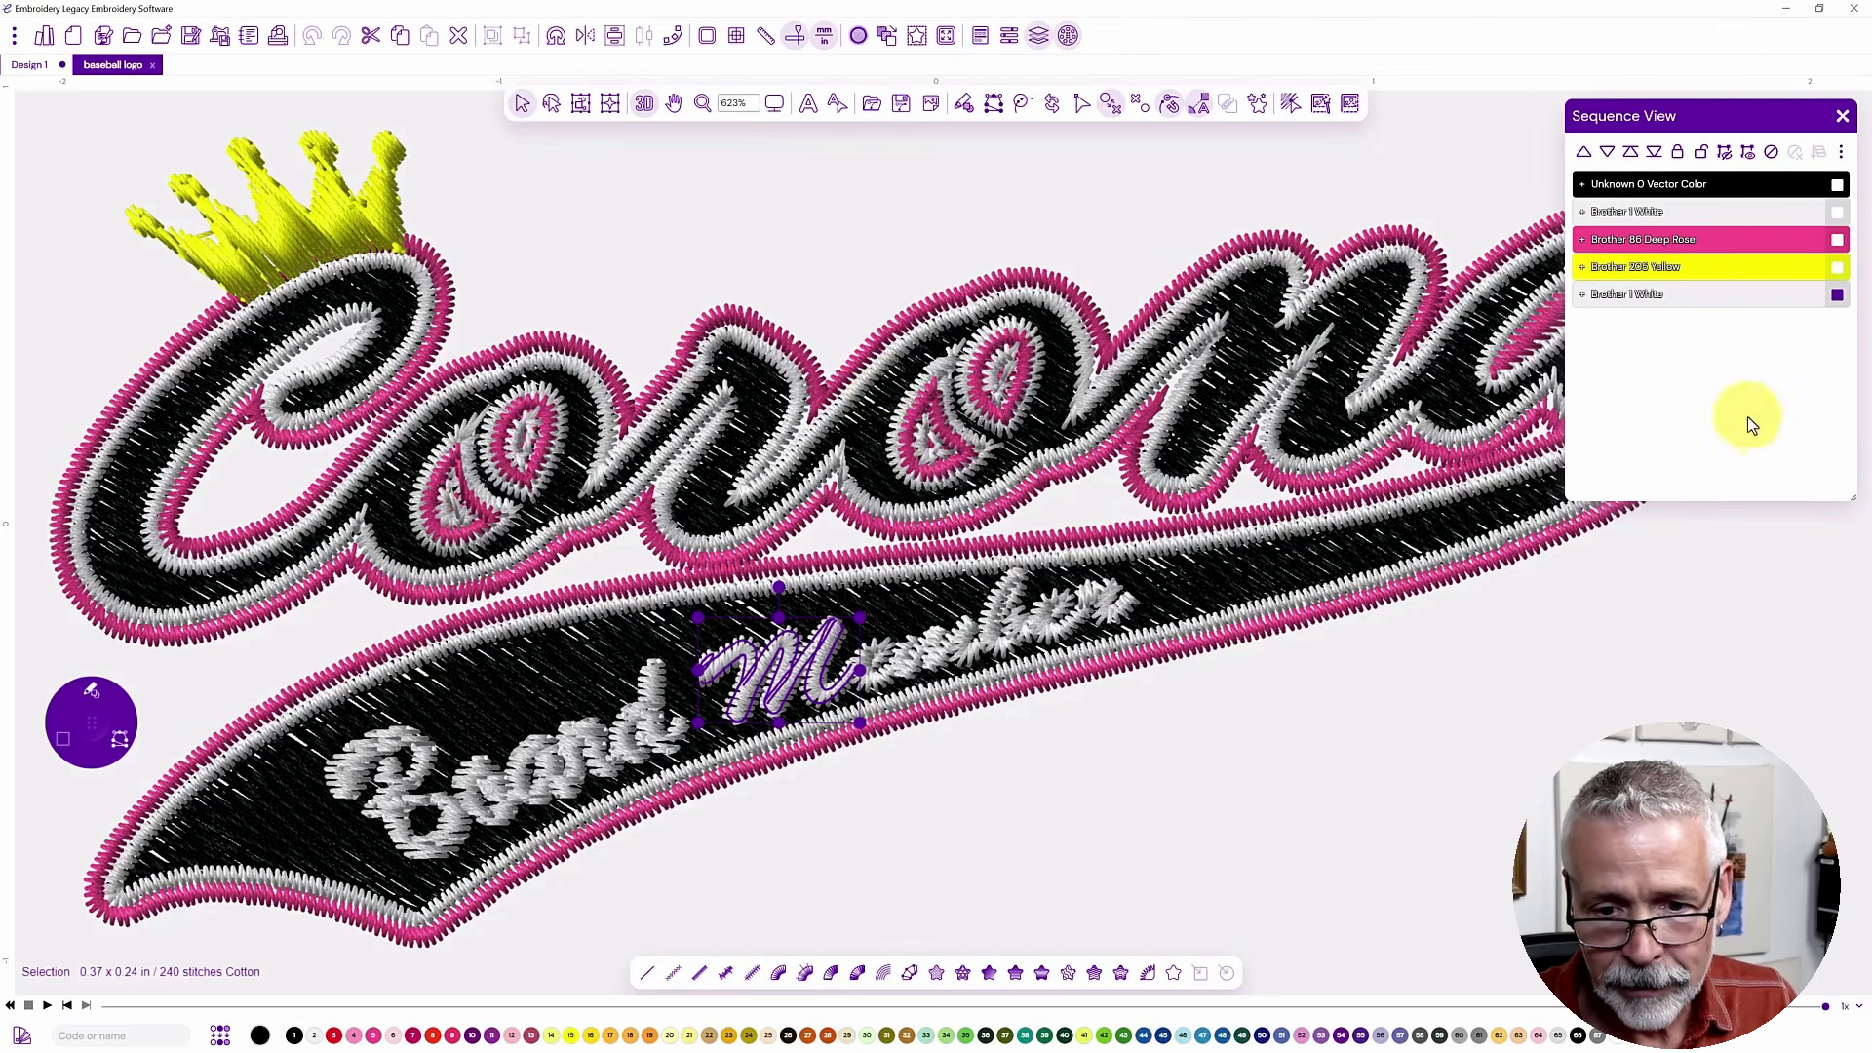
left_click(1837, 212)
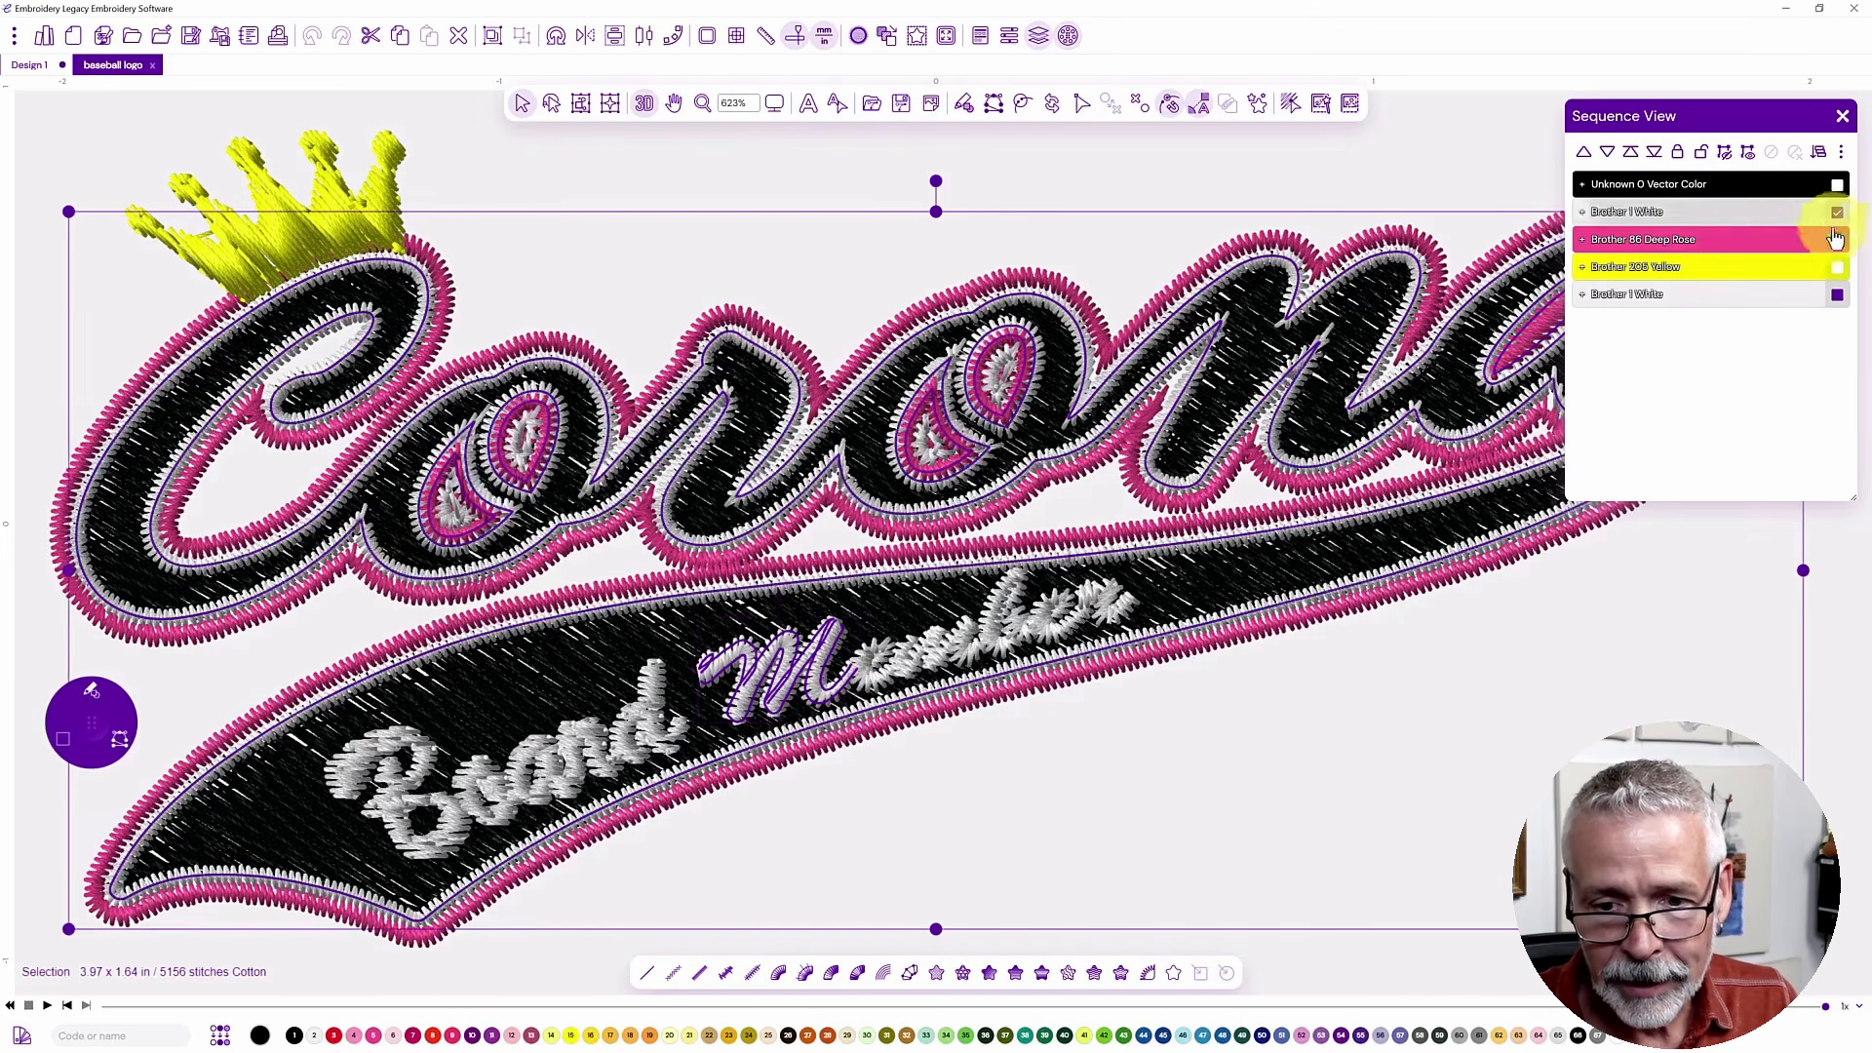
left_click(1837, 295)
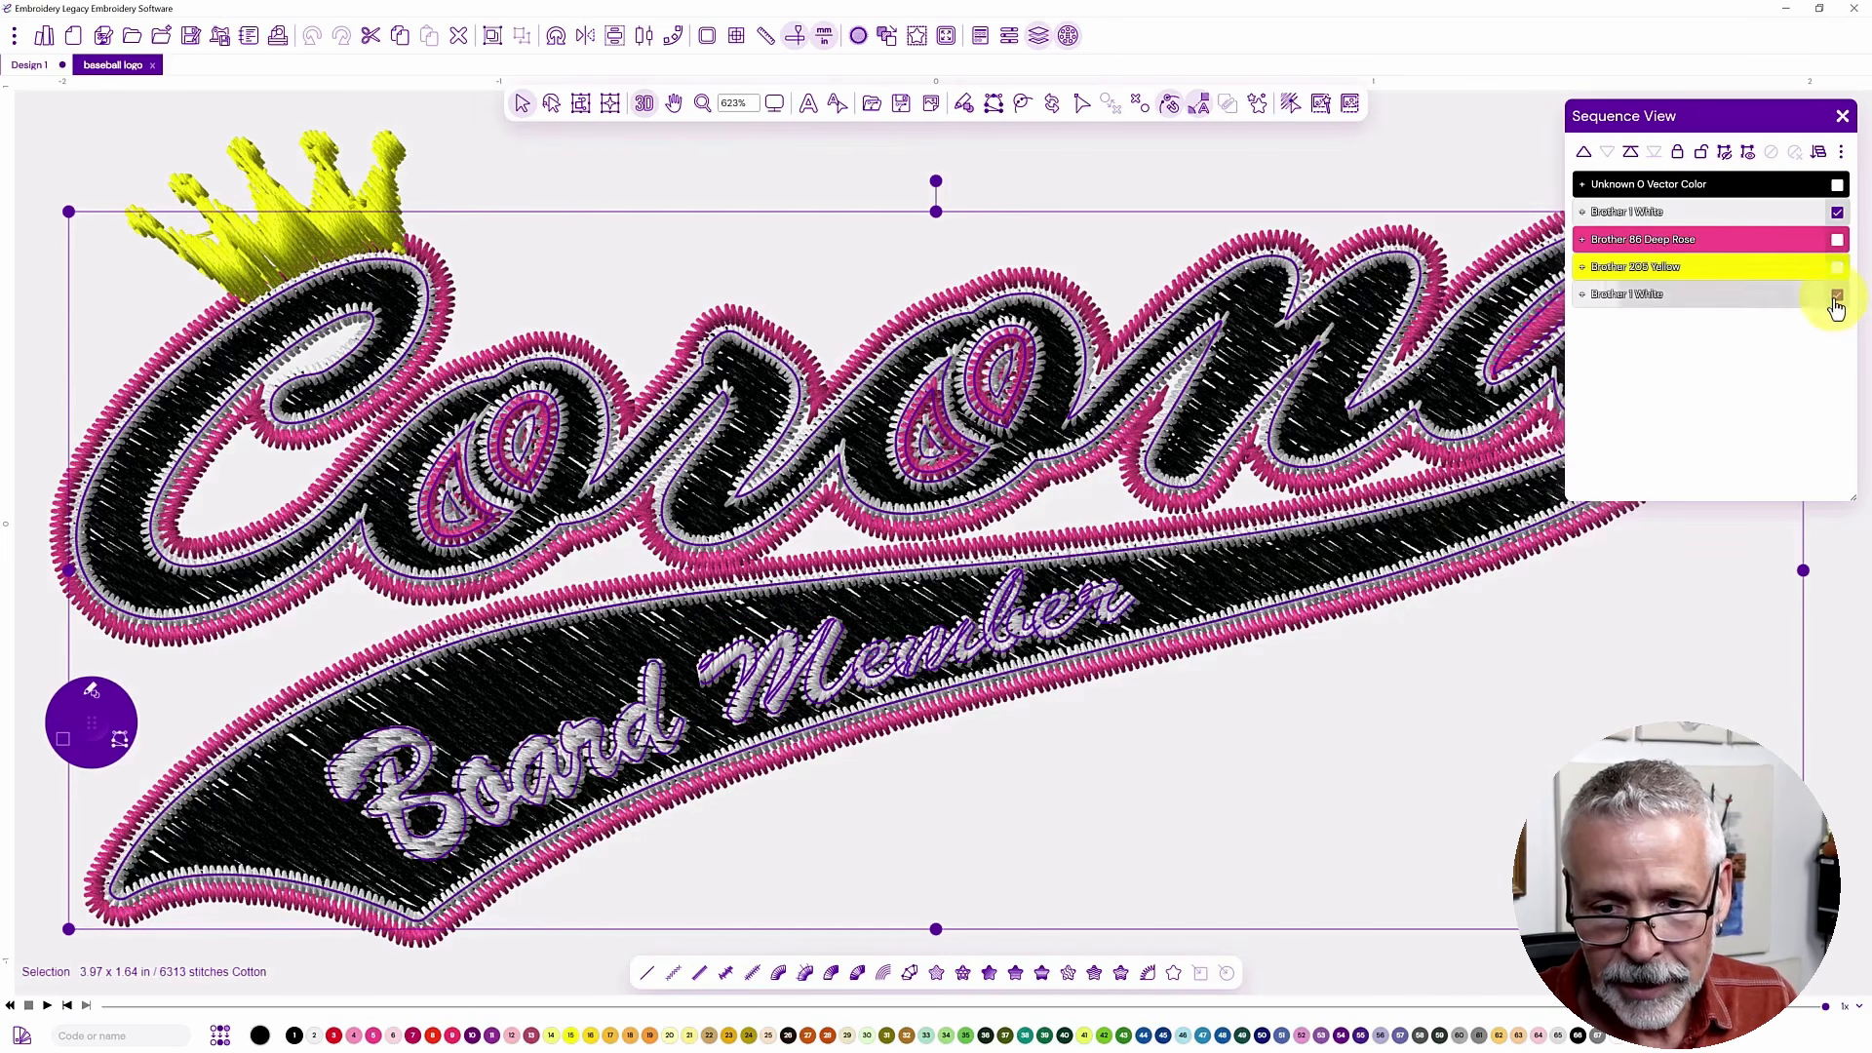
left_click(1103, 1036)
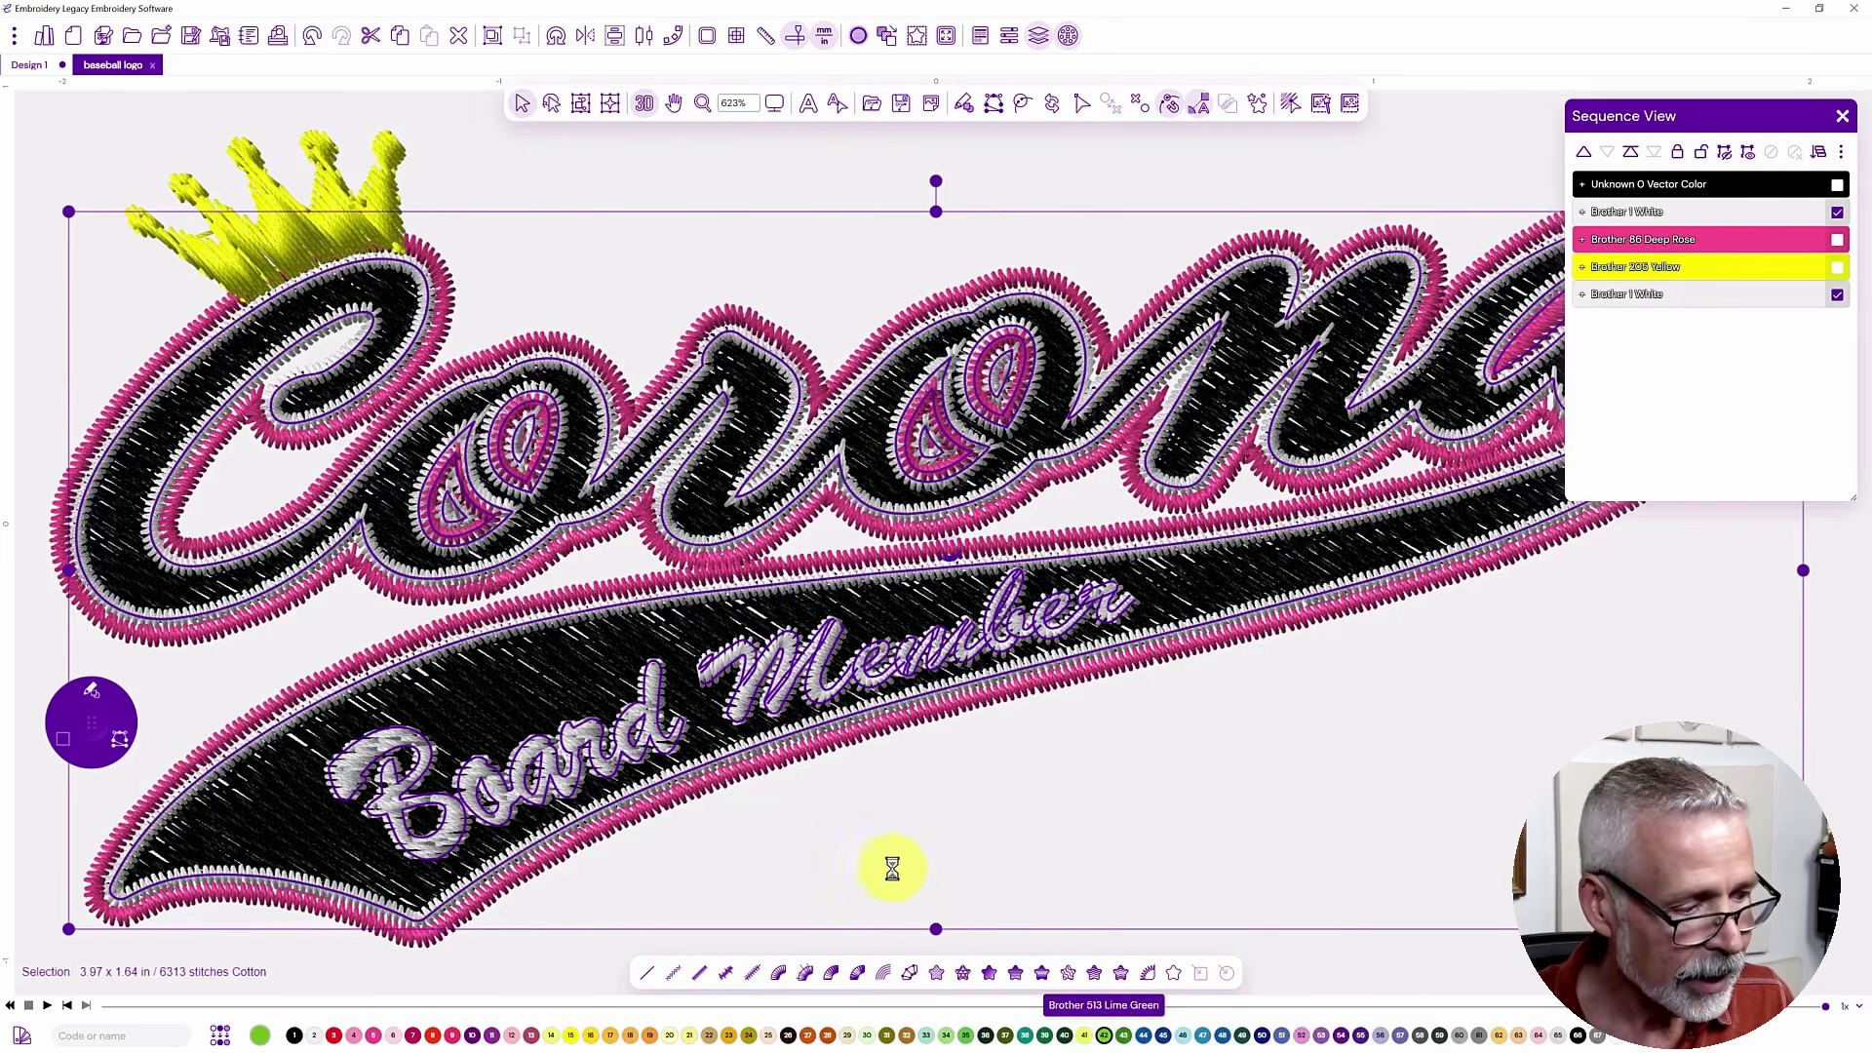
left_click(590, 164)
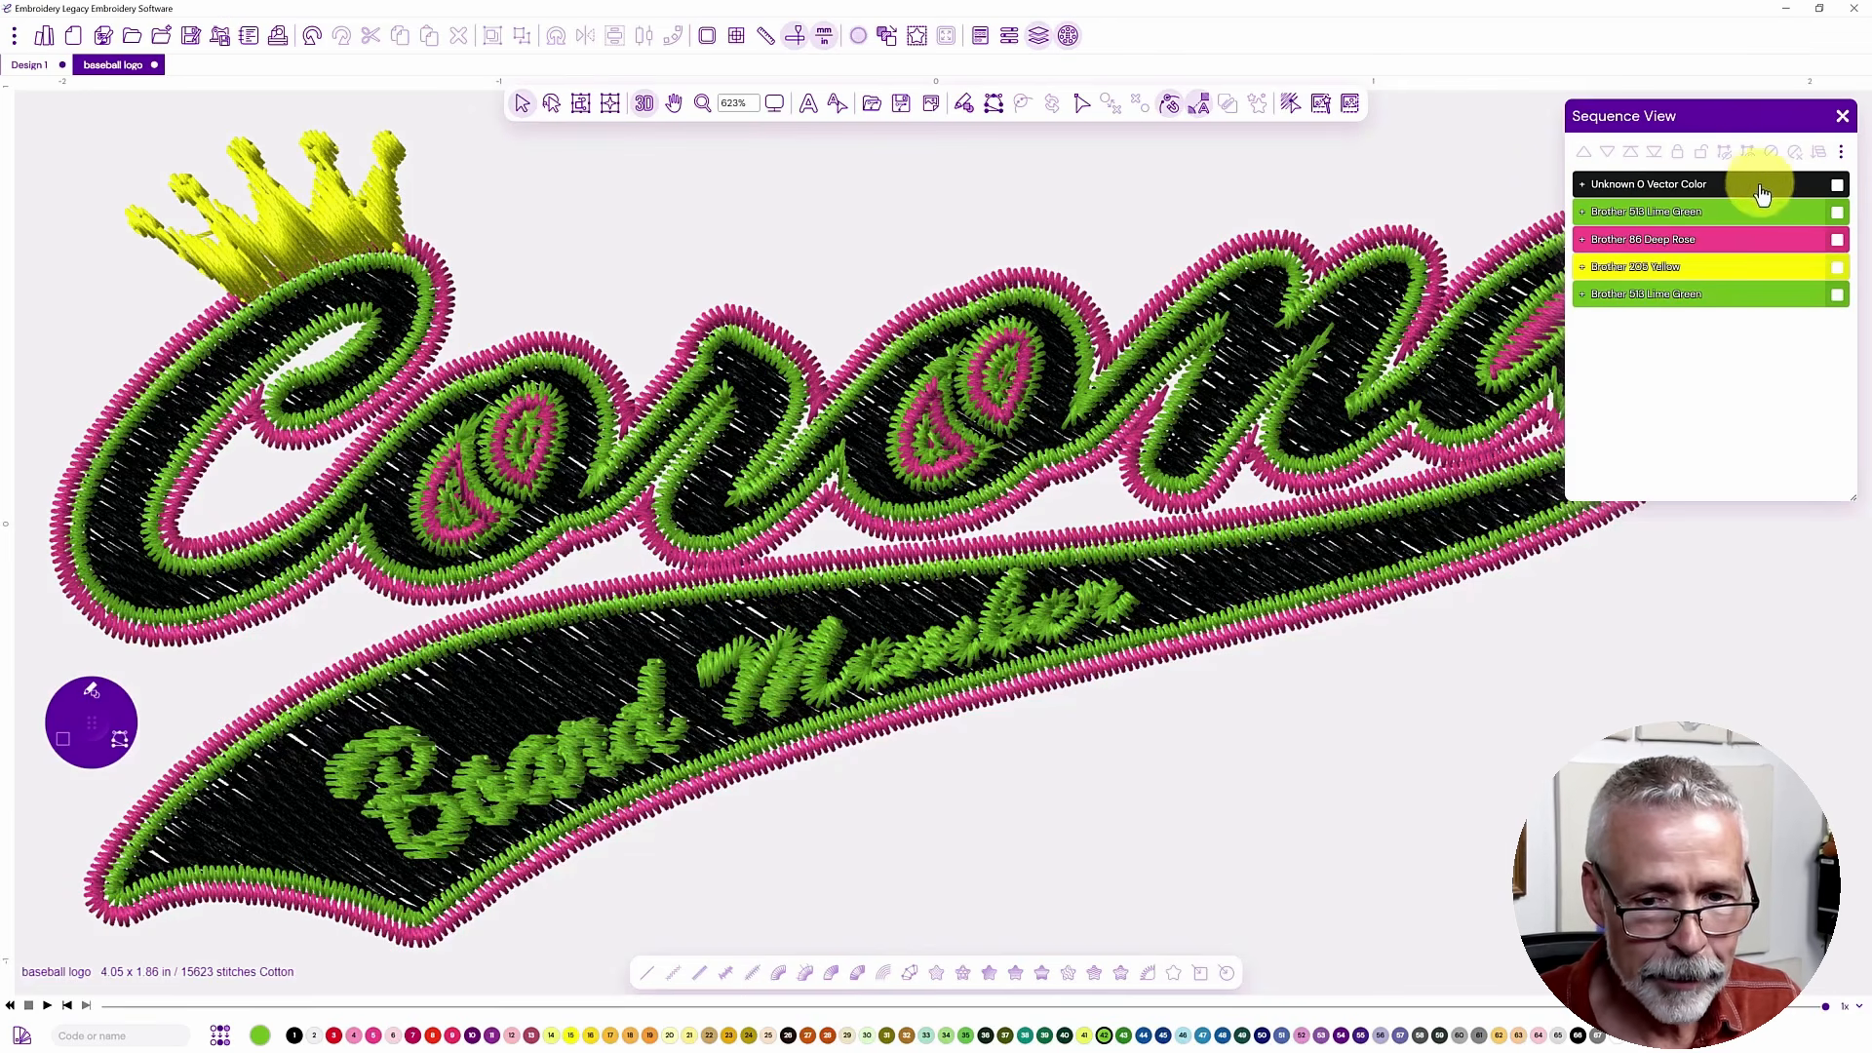
- Examine which parts of the logo belong to the black vector color block and the first lime green block
left_click(1837, 187)
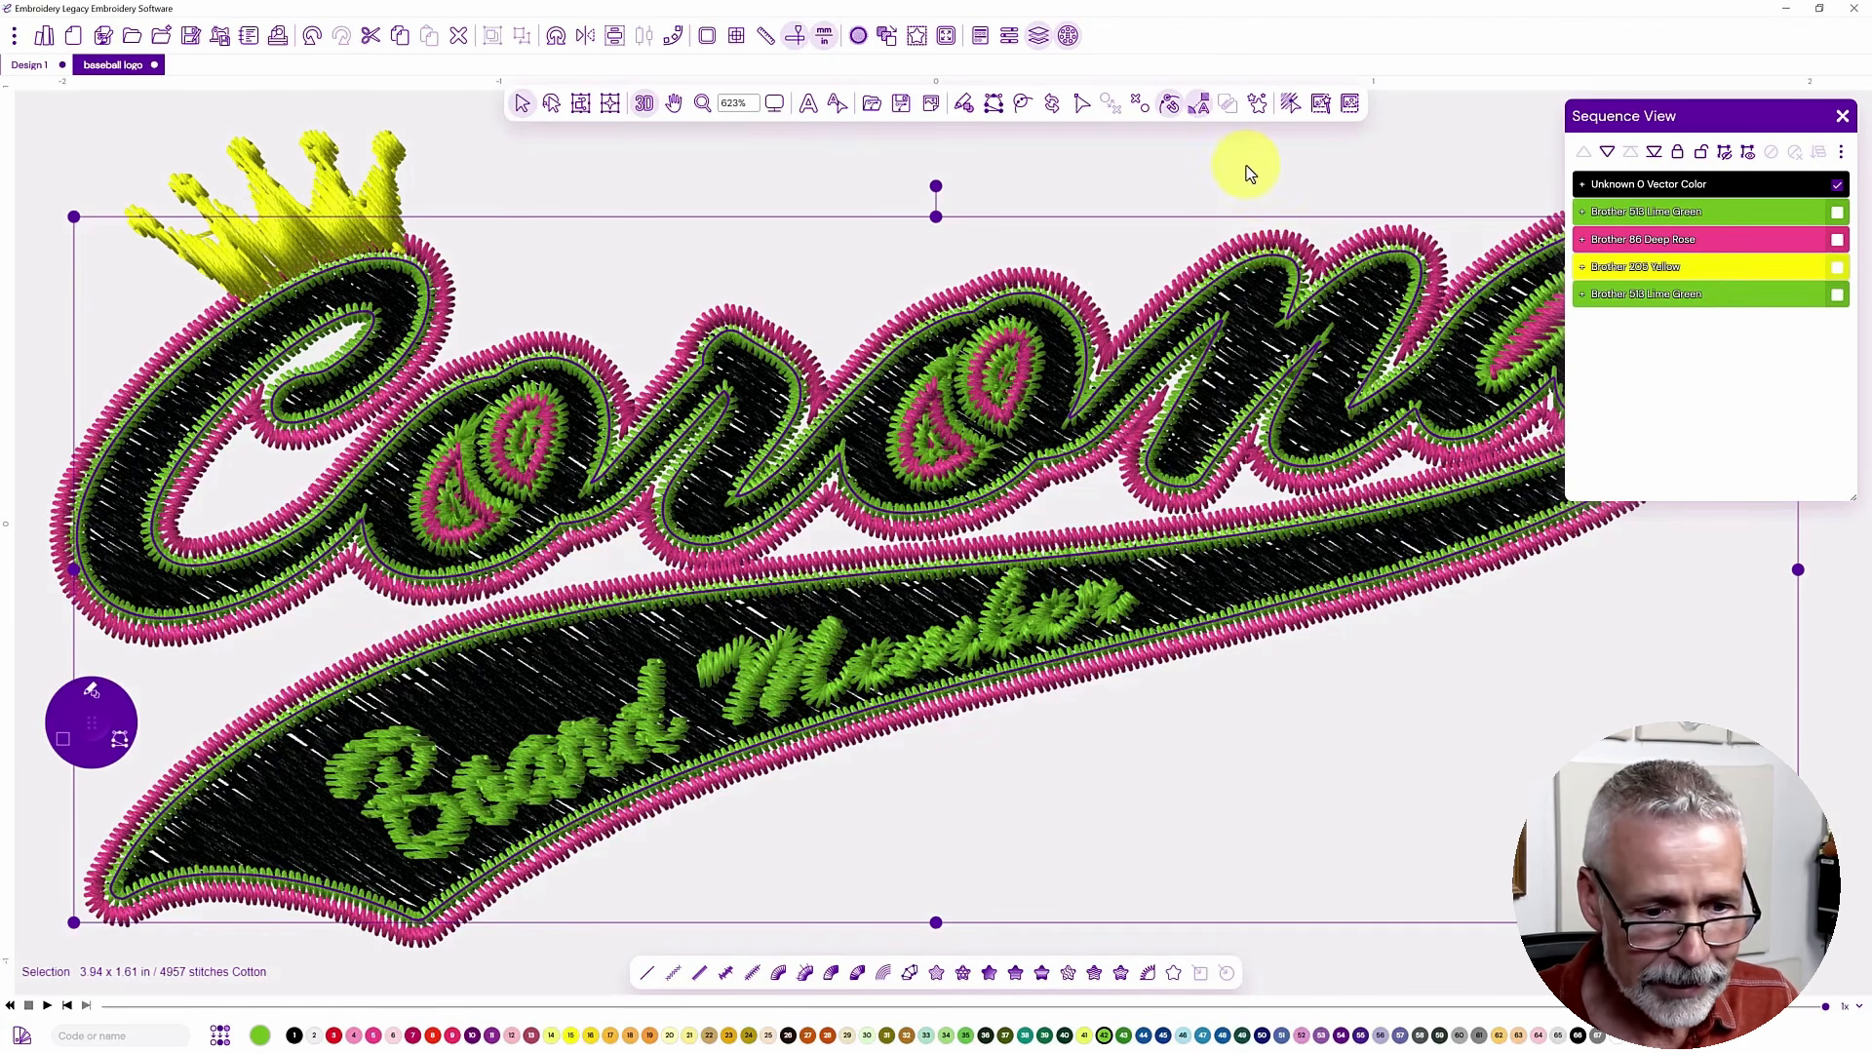
left_click(1351, 159)
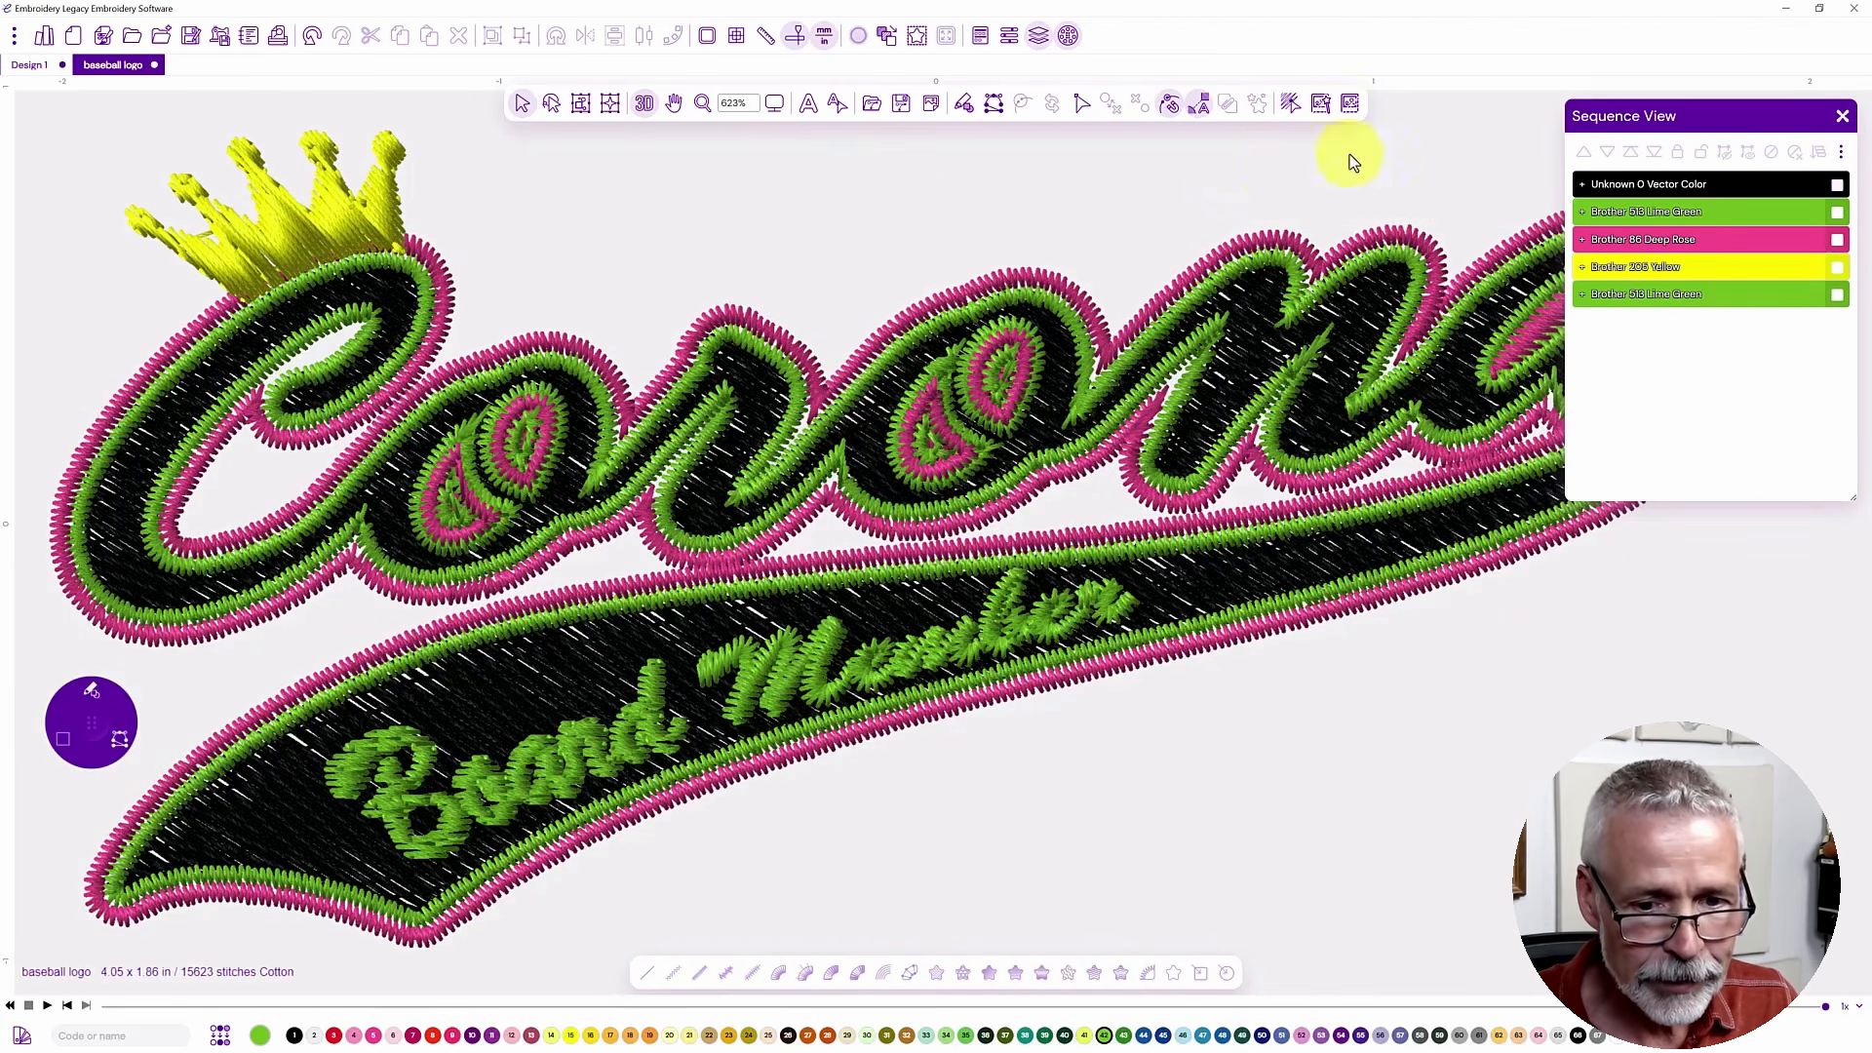
left_click(1604, 215)
left_click(1825, 212)
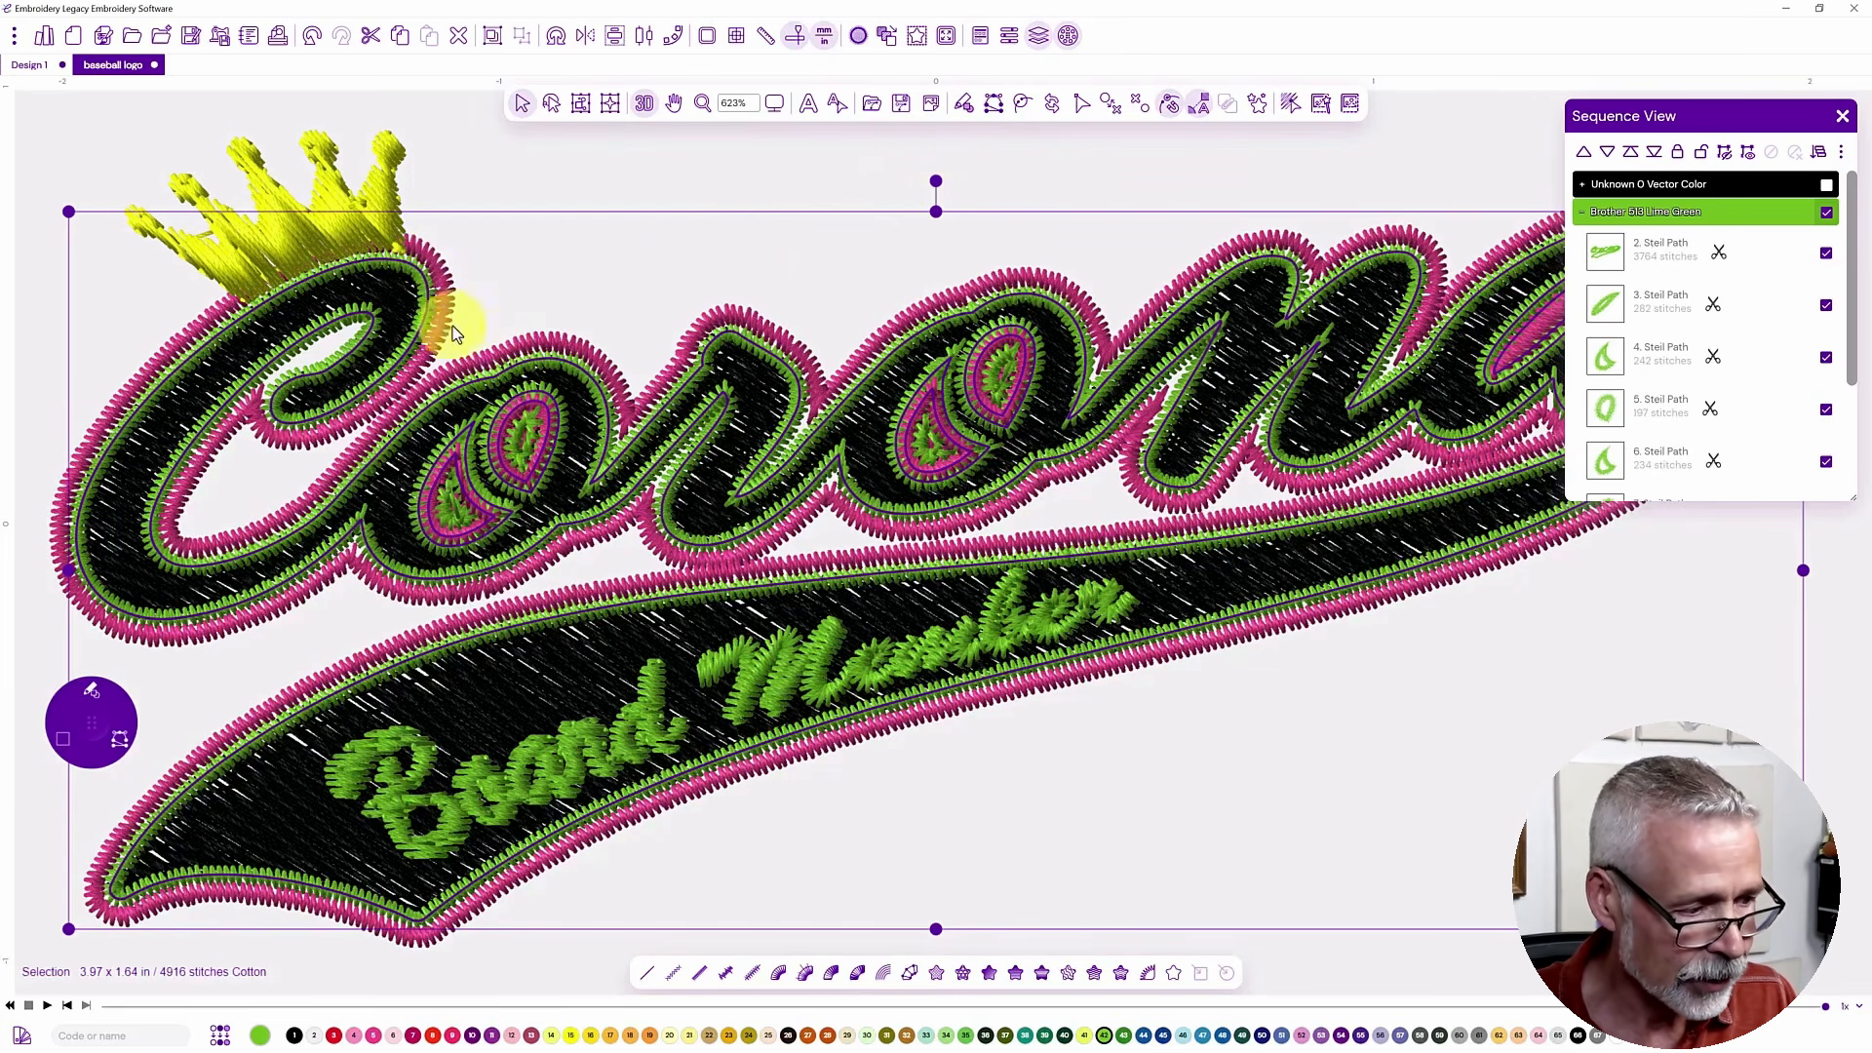
left_click(484, 294)
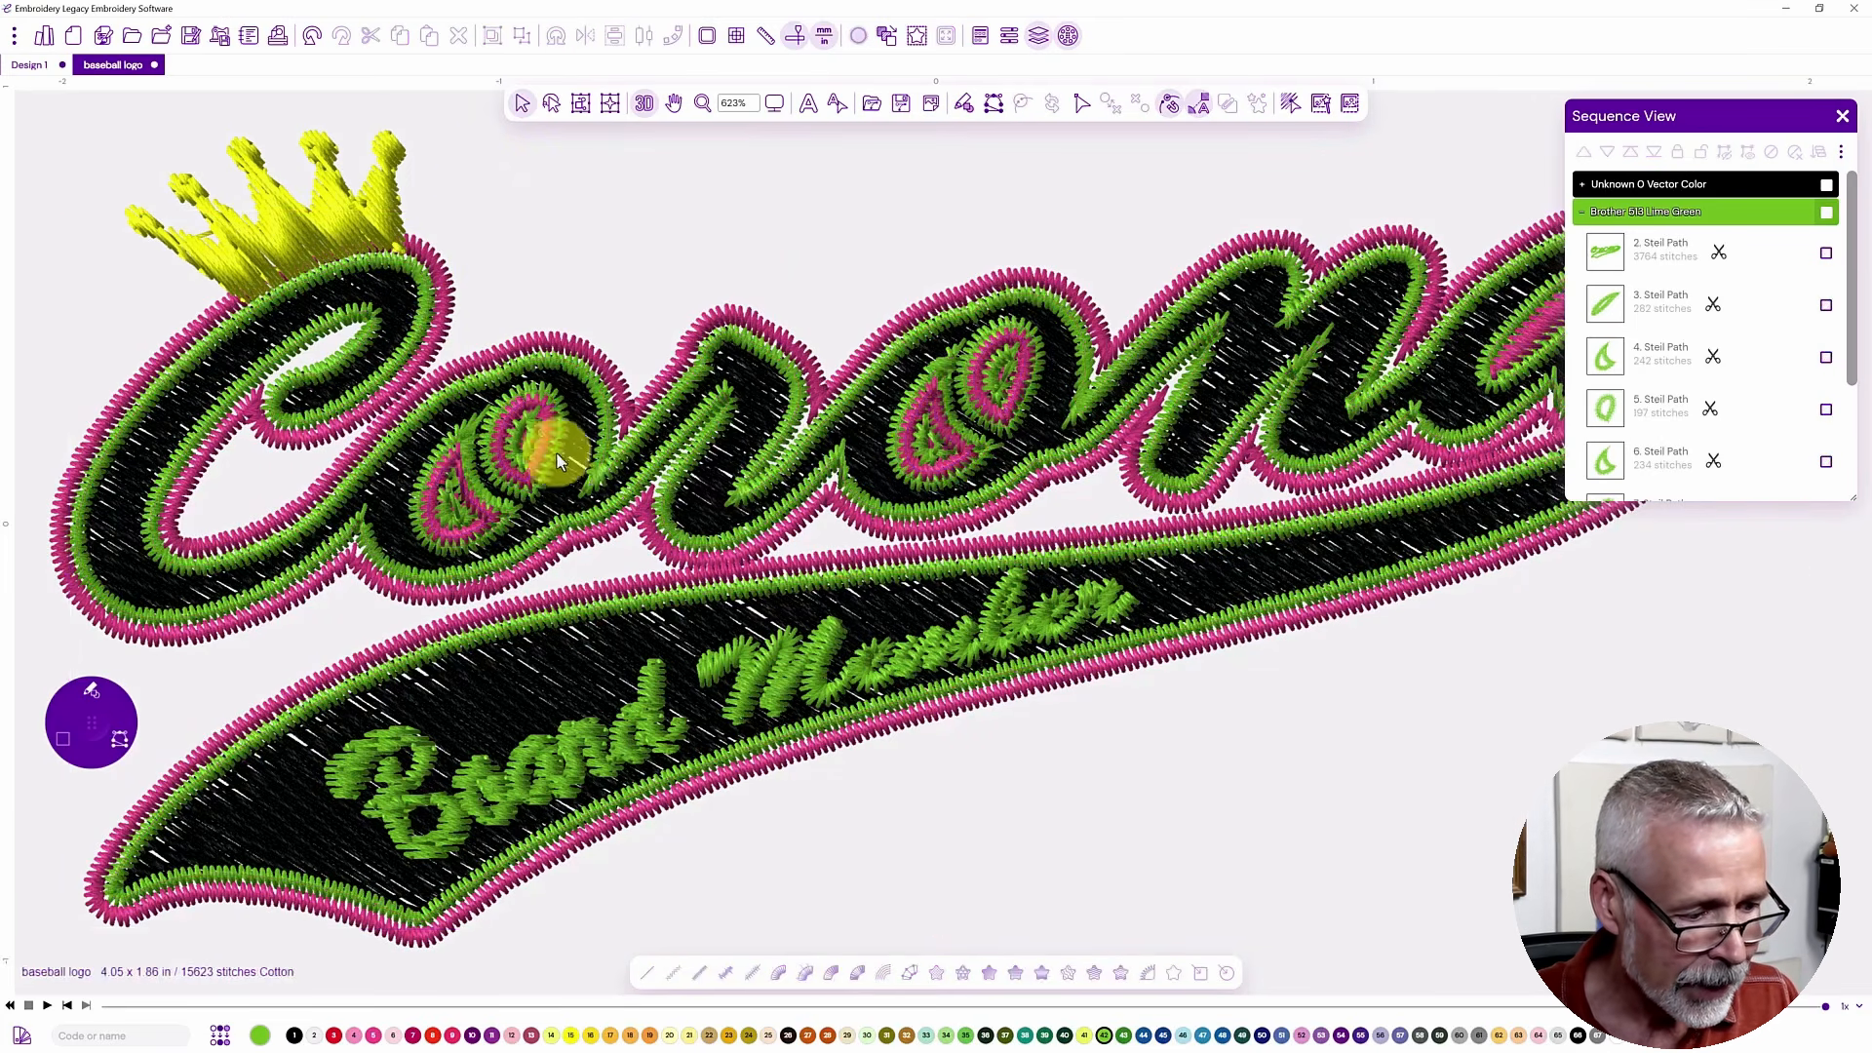
left_click(1582, 215)
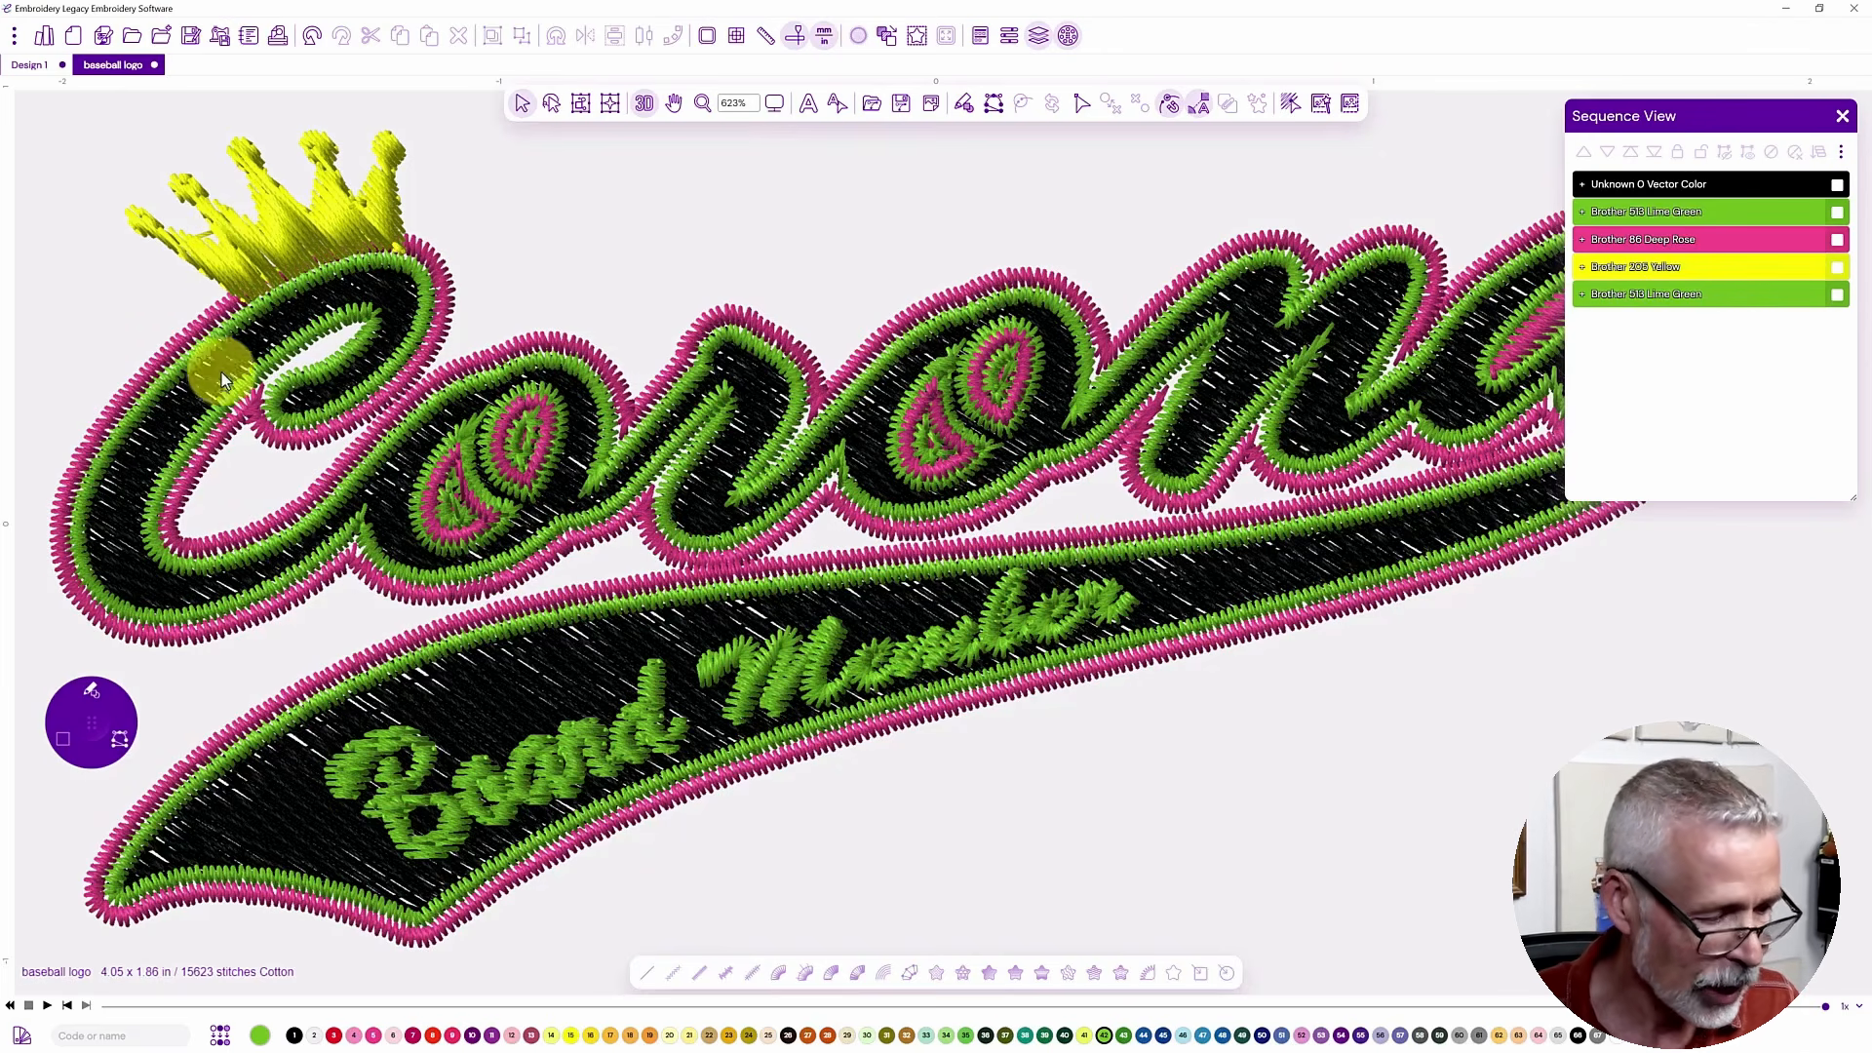
- Select the black fill and examine its stitch properties and its place in the color sequence
left_click(431, 405)
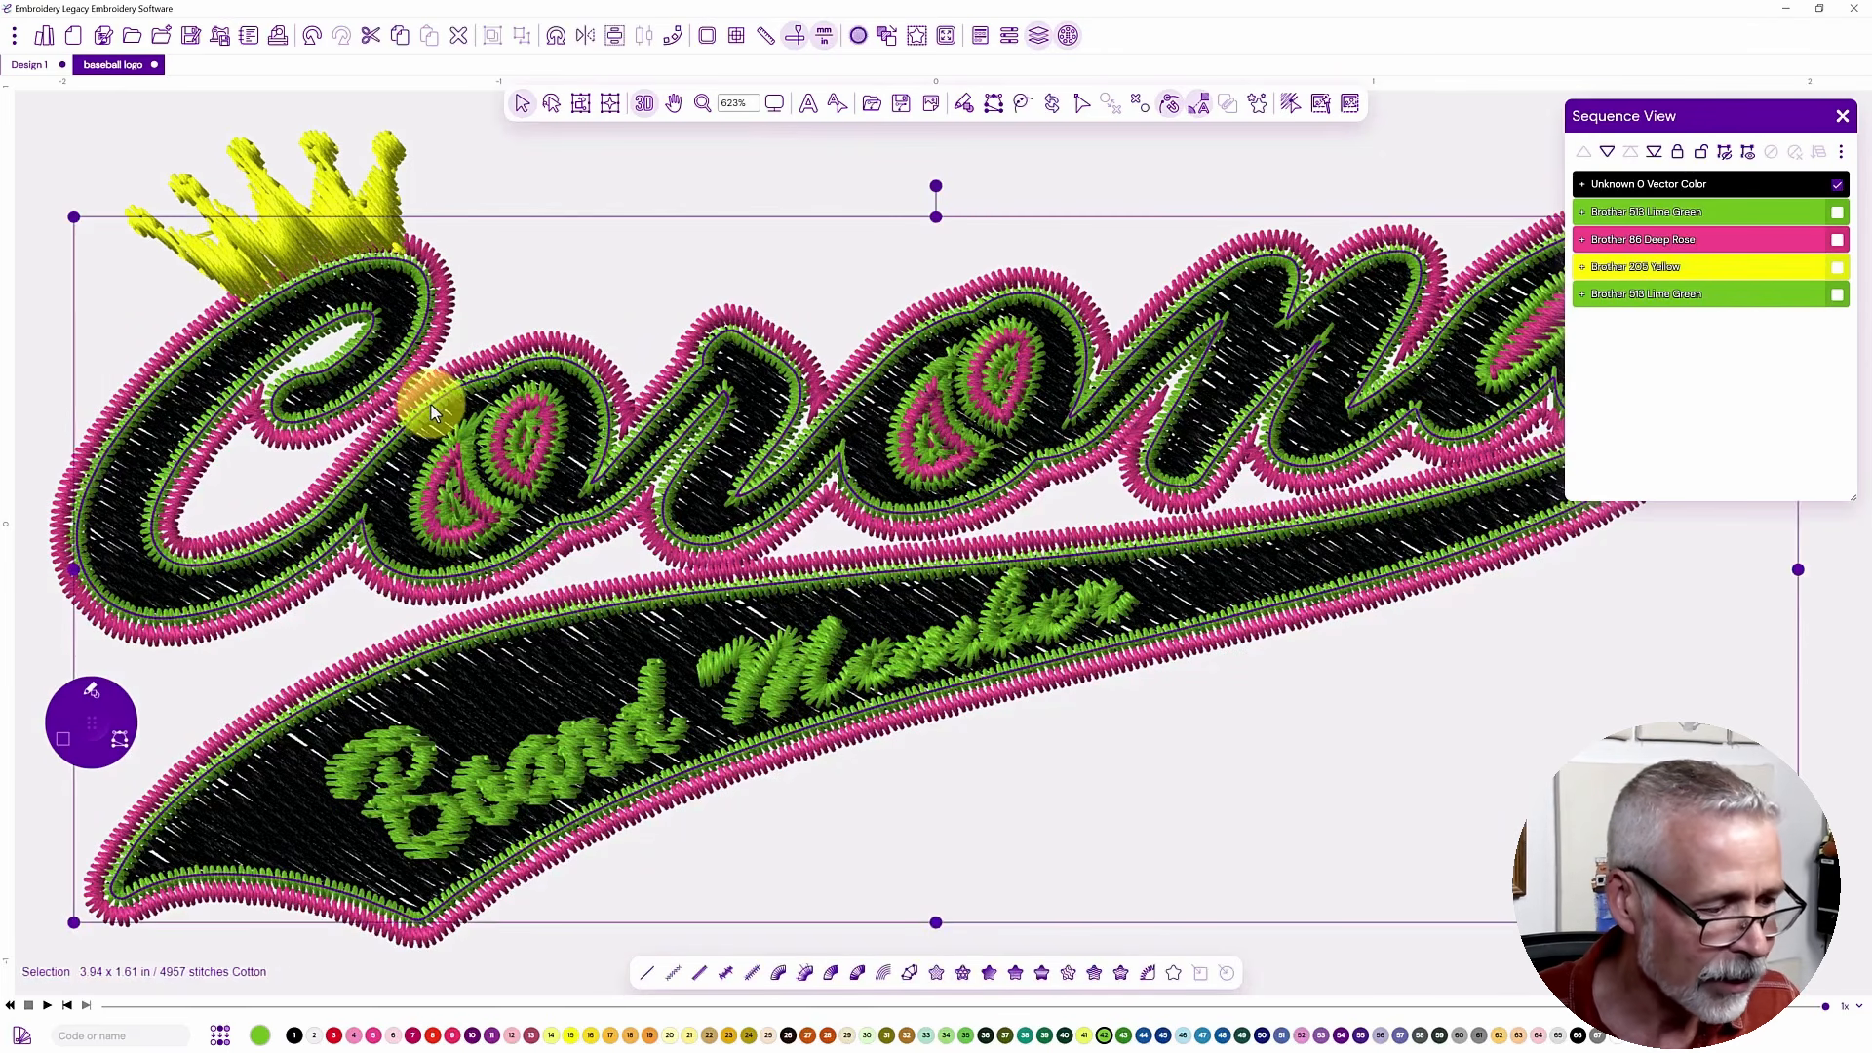
left_click(1036, 47)
left_click(1036, 47)
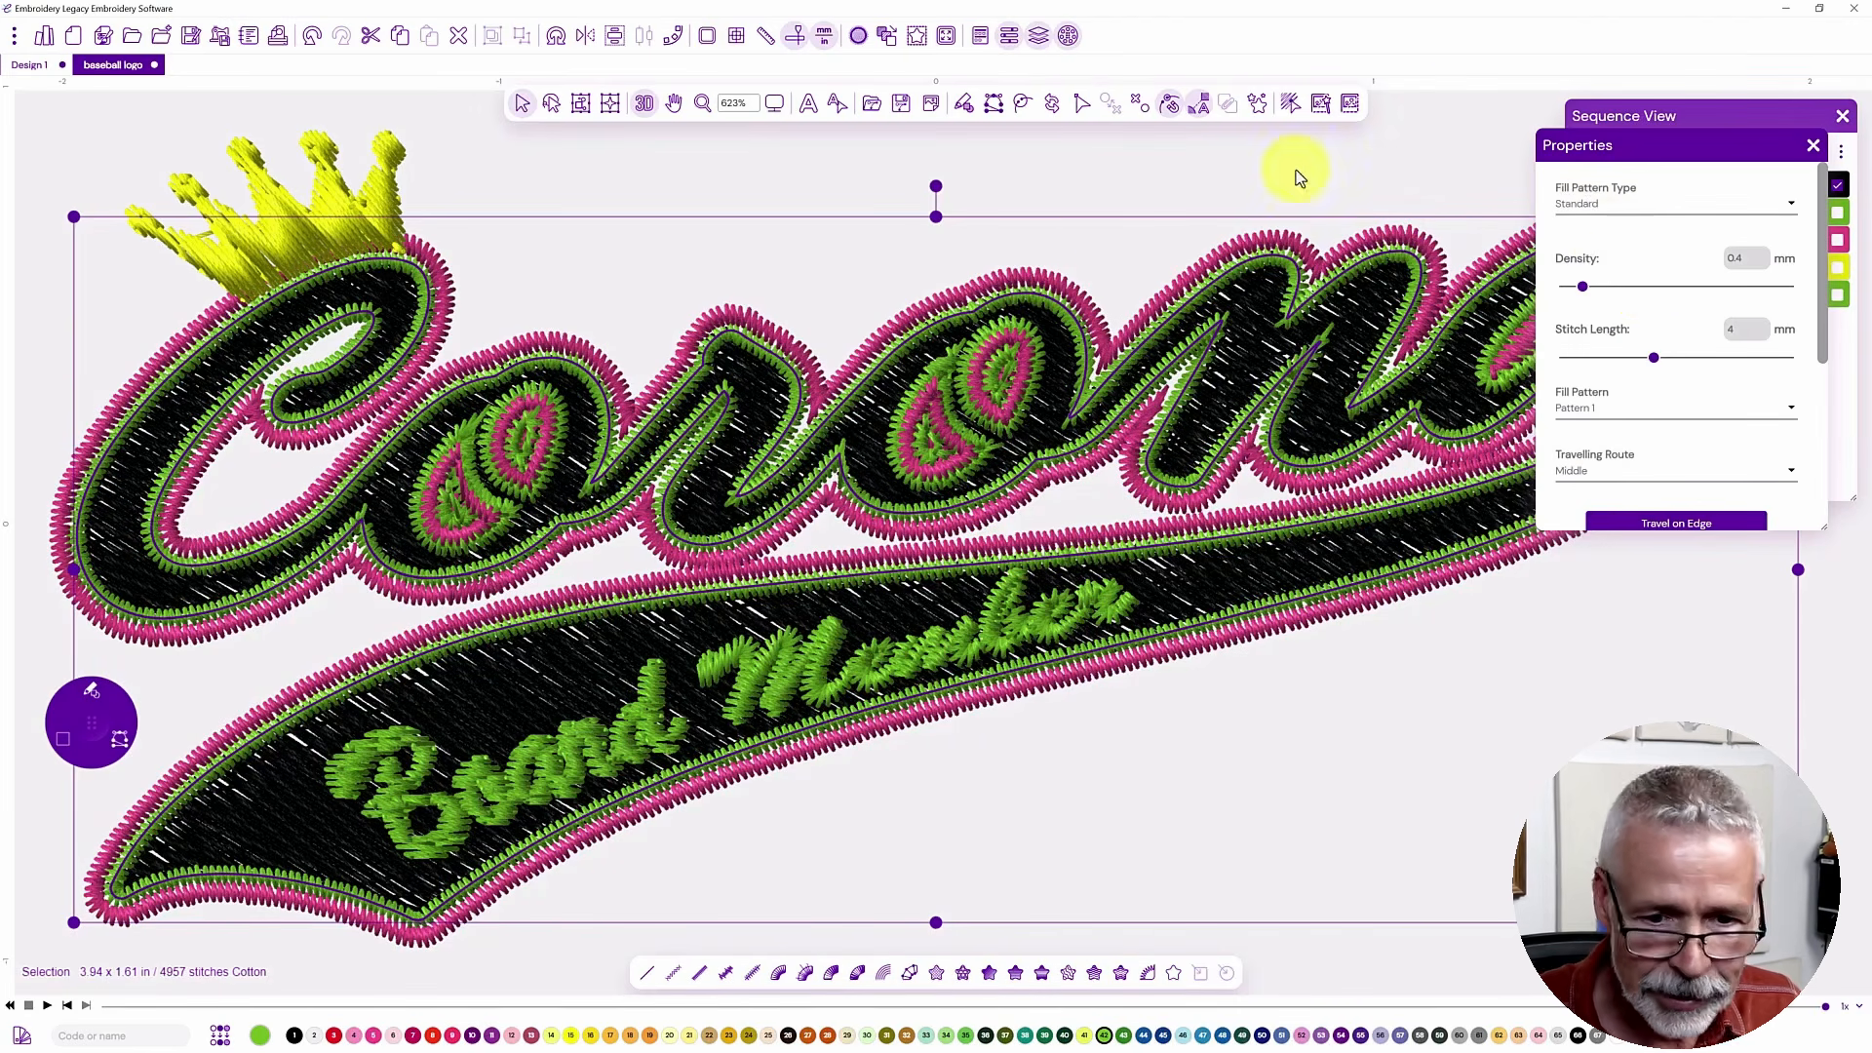
left_click(1642, 114)
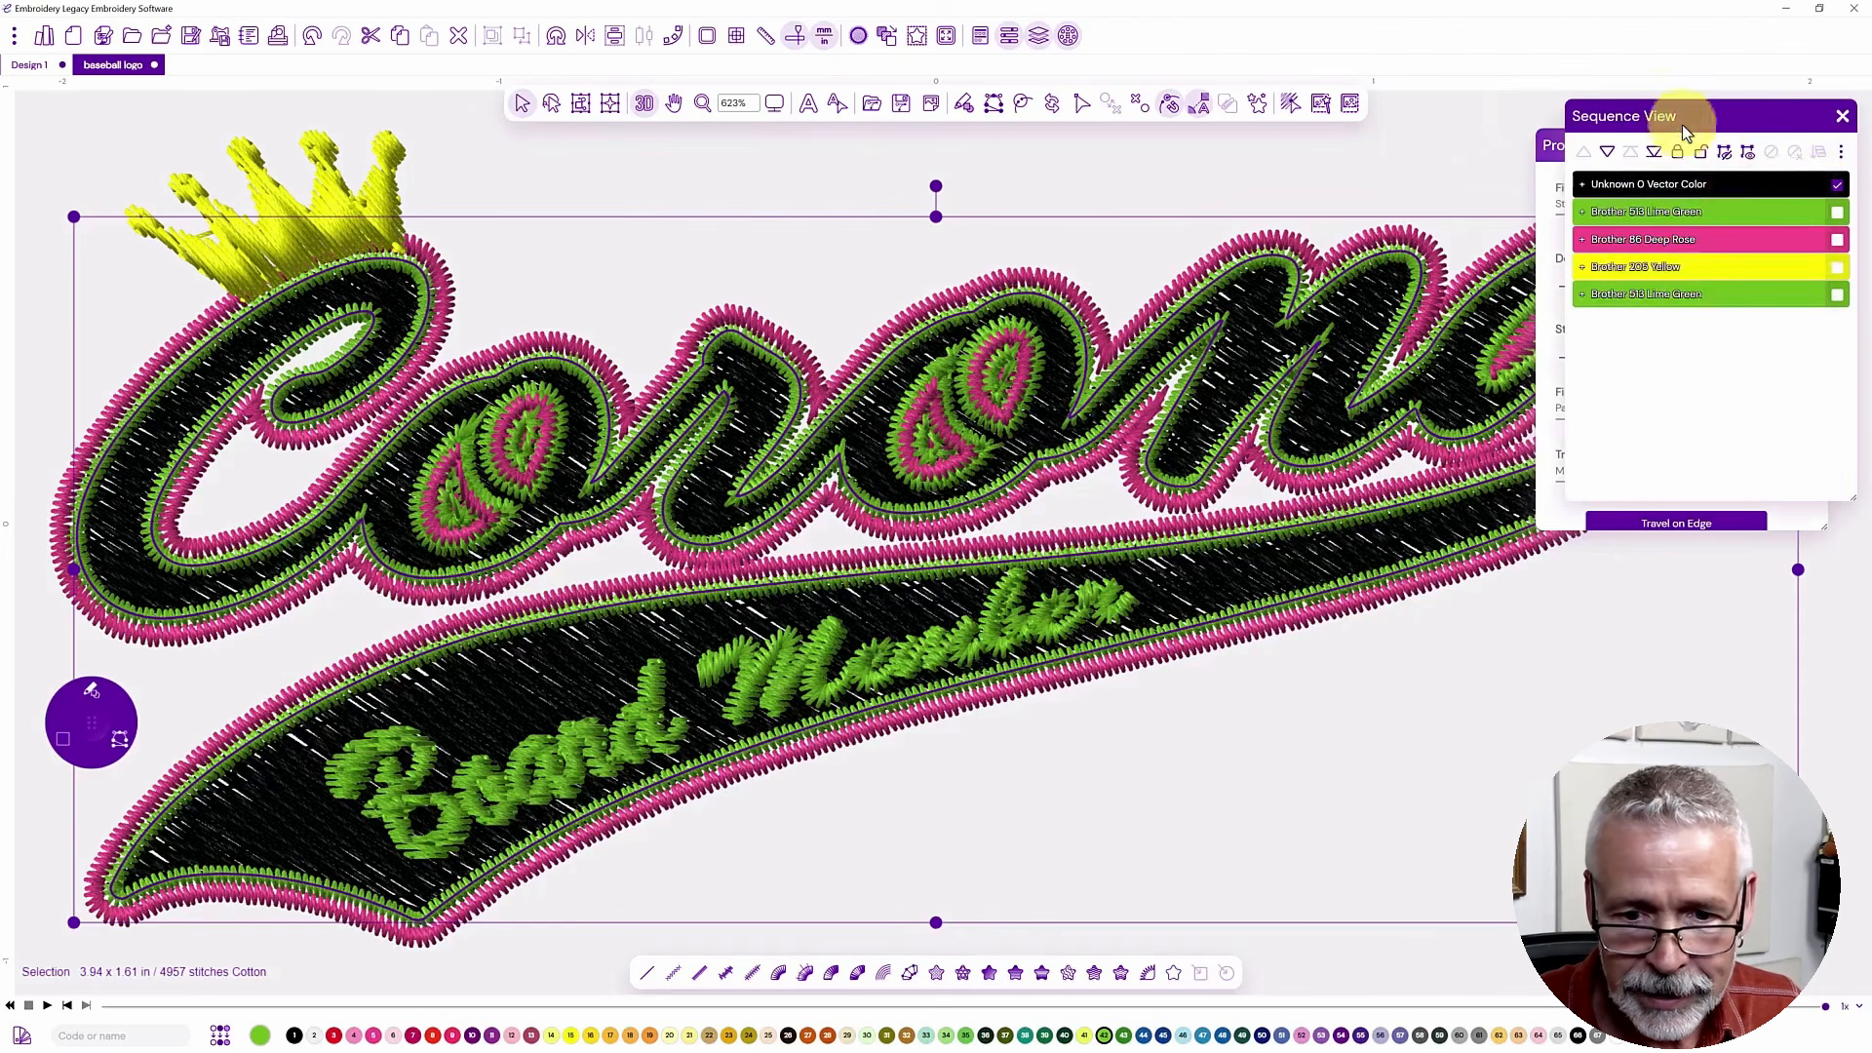
- Select the first lime green outline block and position its stitch properties beside the color sequence
left_click(1837, 185)
left_click(1839, 212)
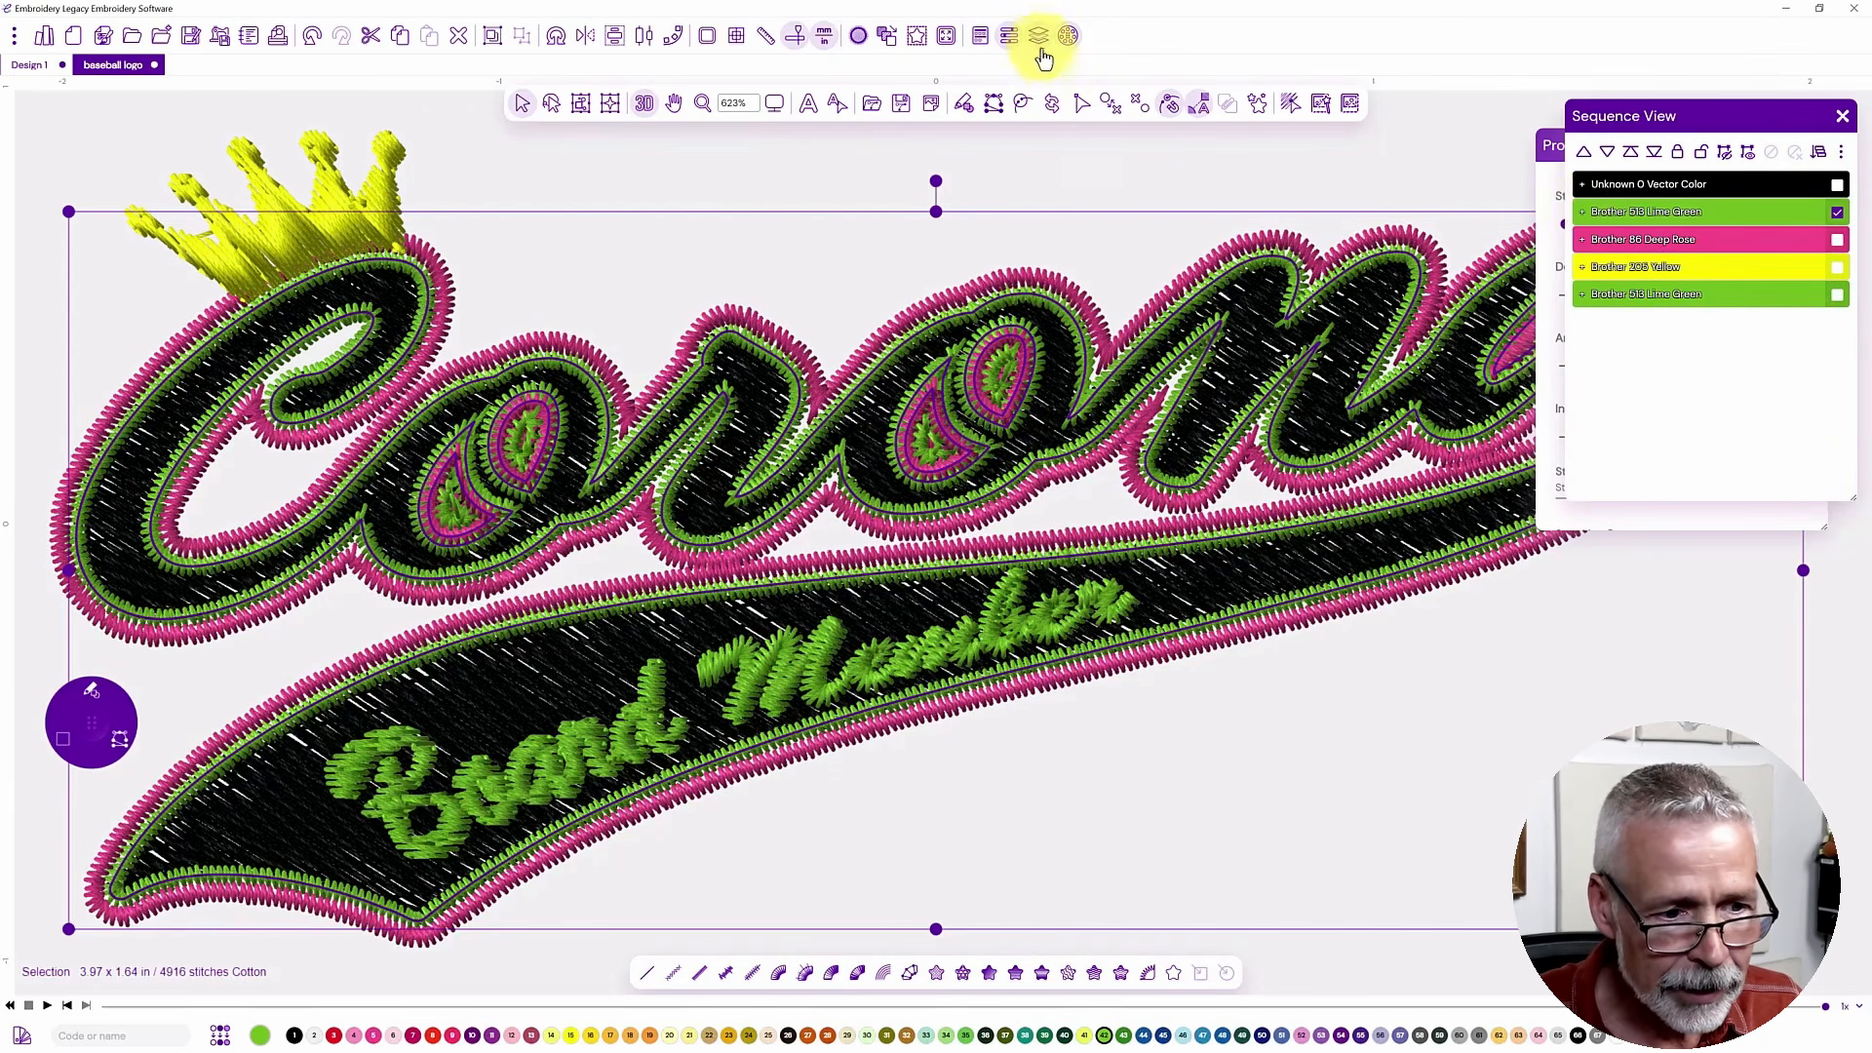
left_click_drag(1553, 146, 1220, 157)
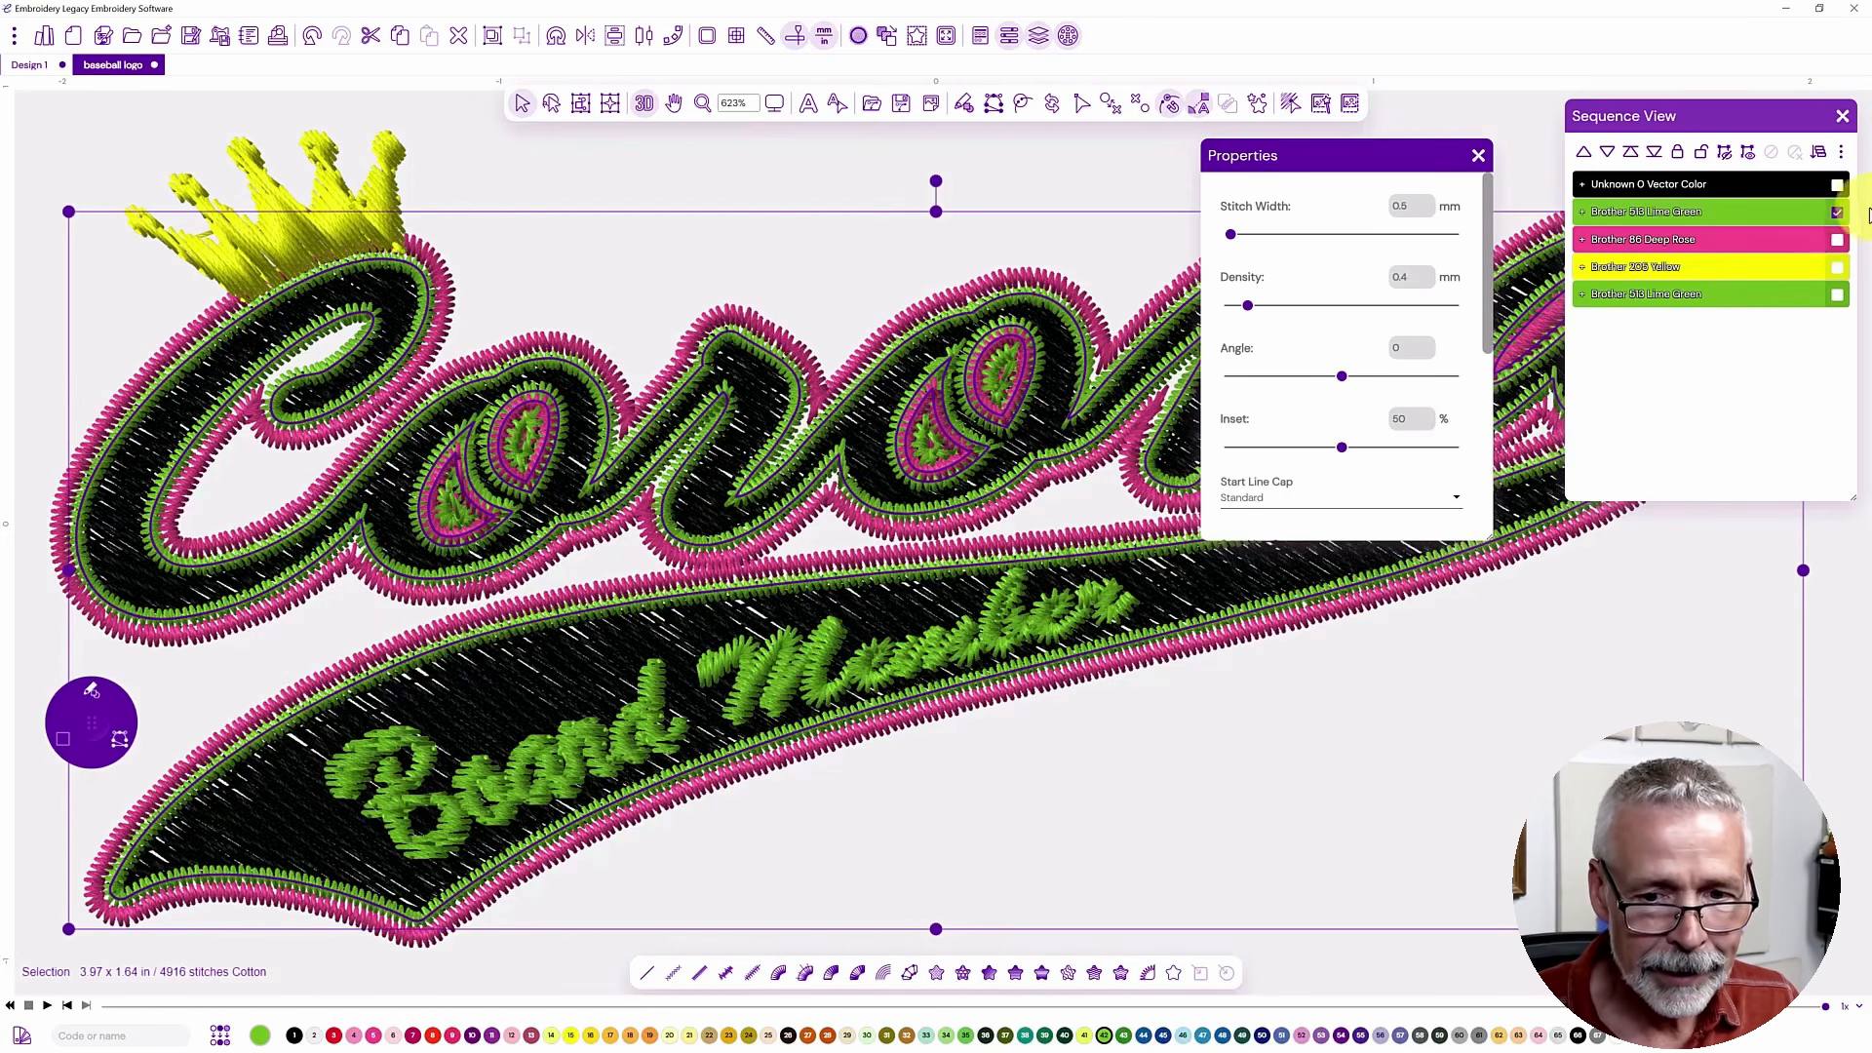
- Examine the stitch properties and underlay settings of the large Steil path in the Brother 86 Deep Rose block
left_click(1833, 240)
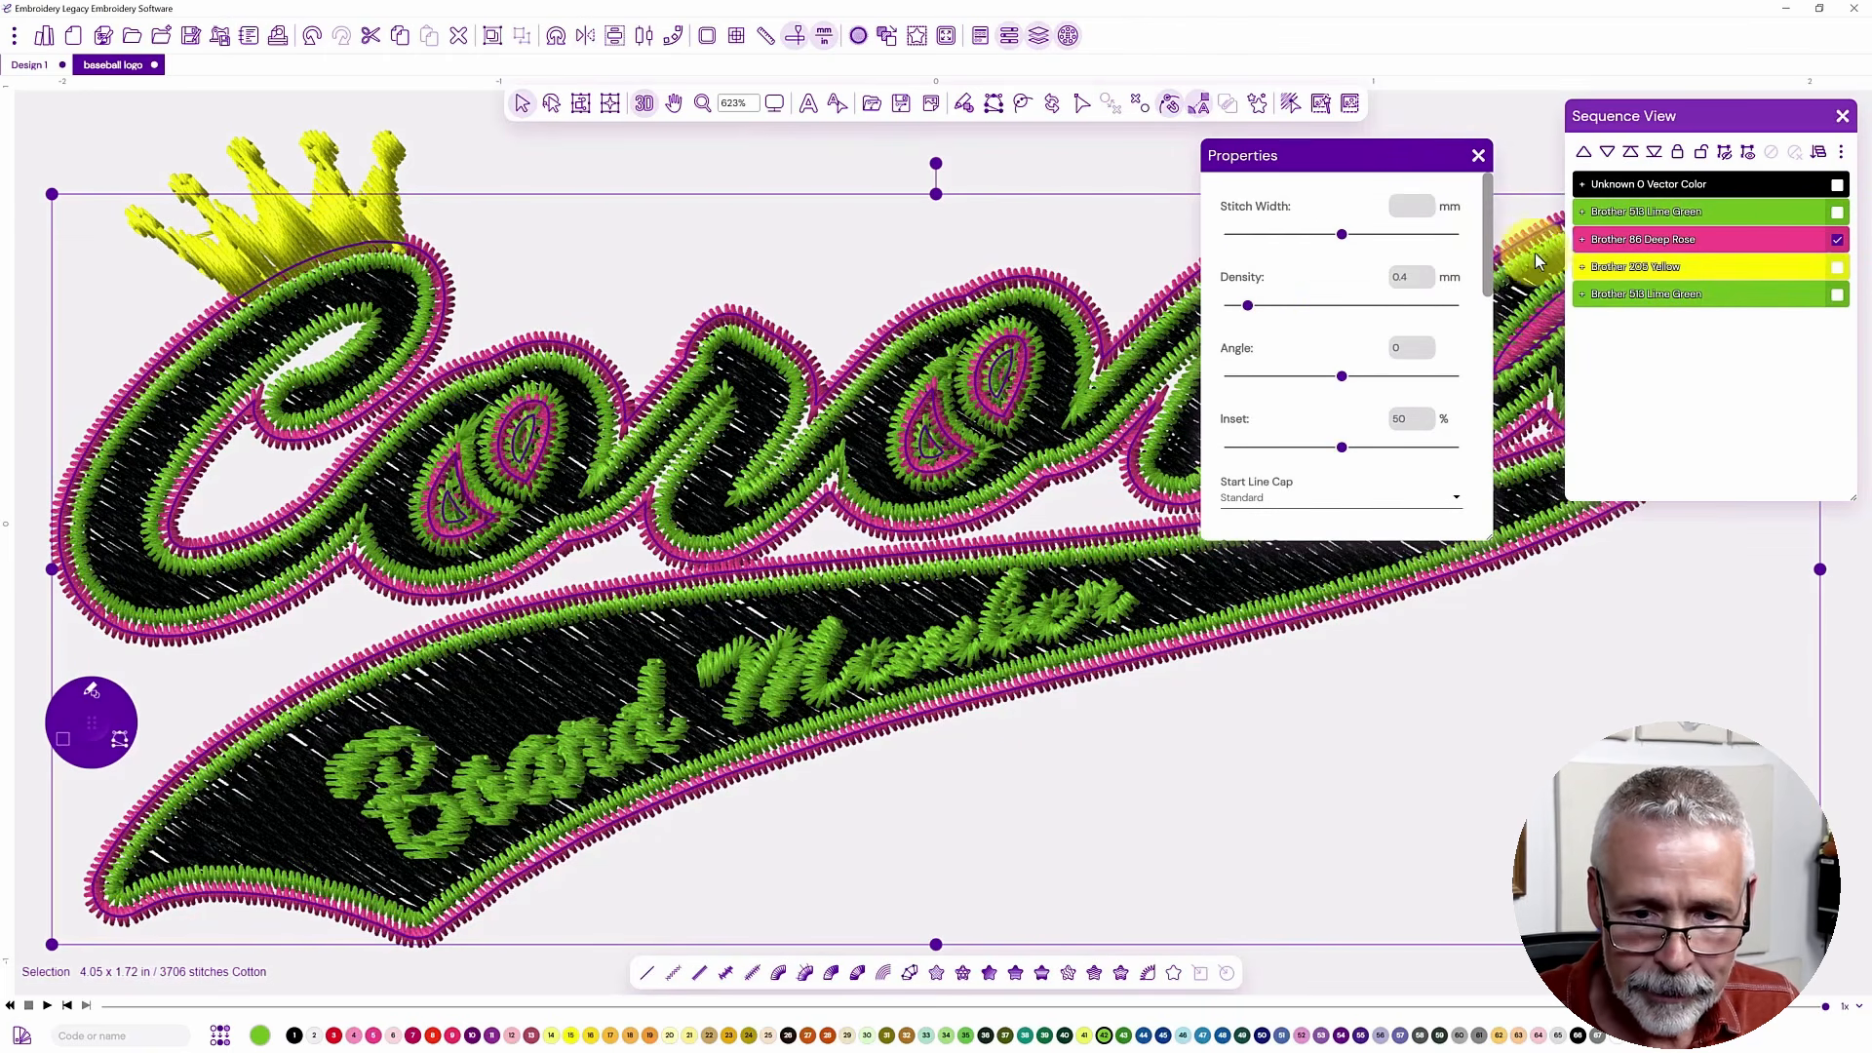
left_click(1583, 241)
left_click(1605, 278)
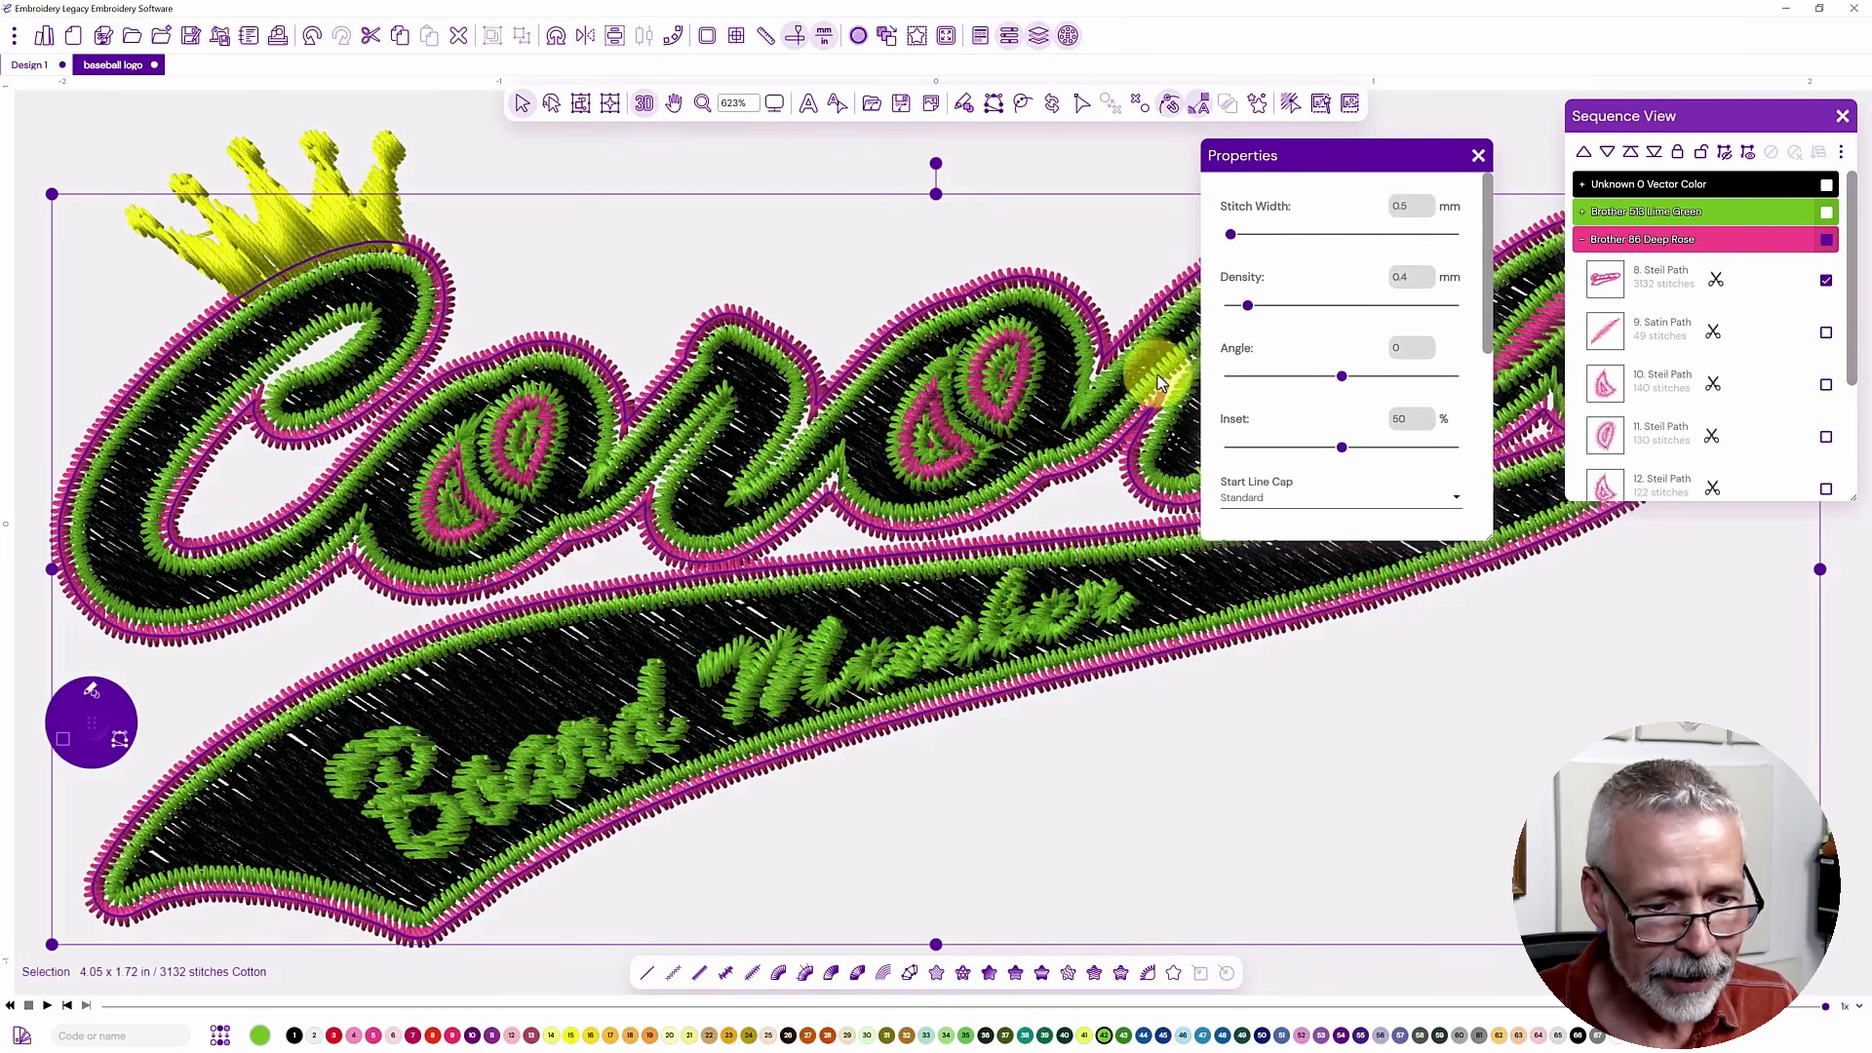
scroll(1176, 456, "down", 2)
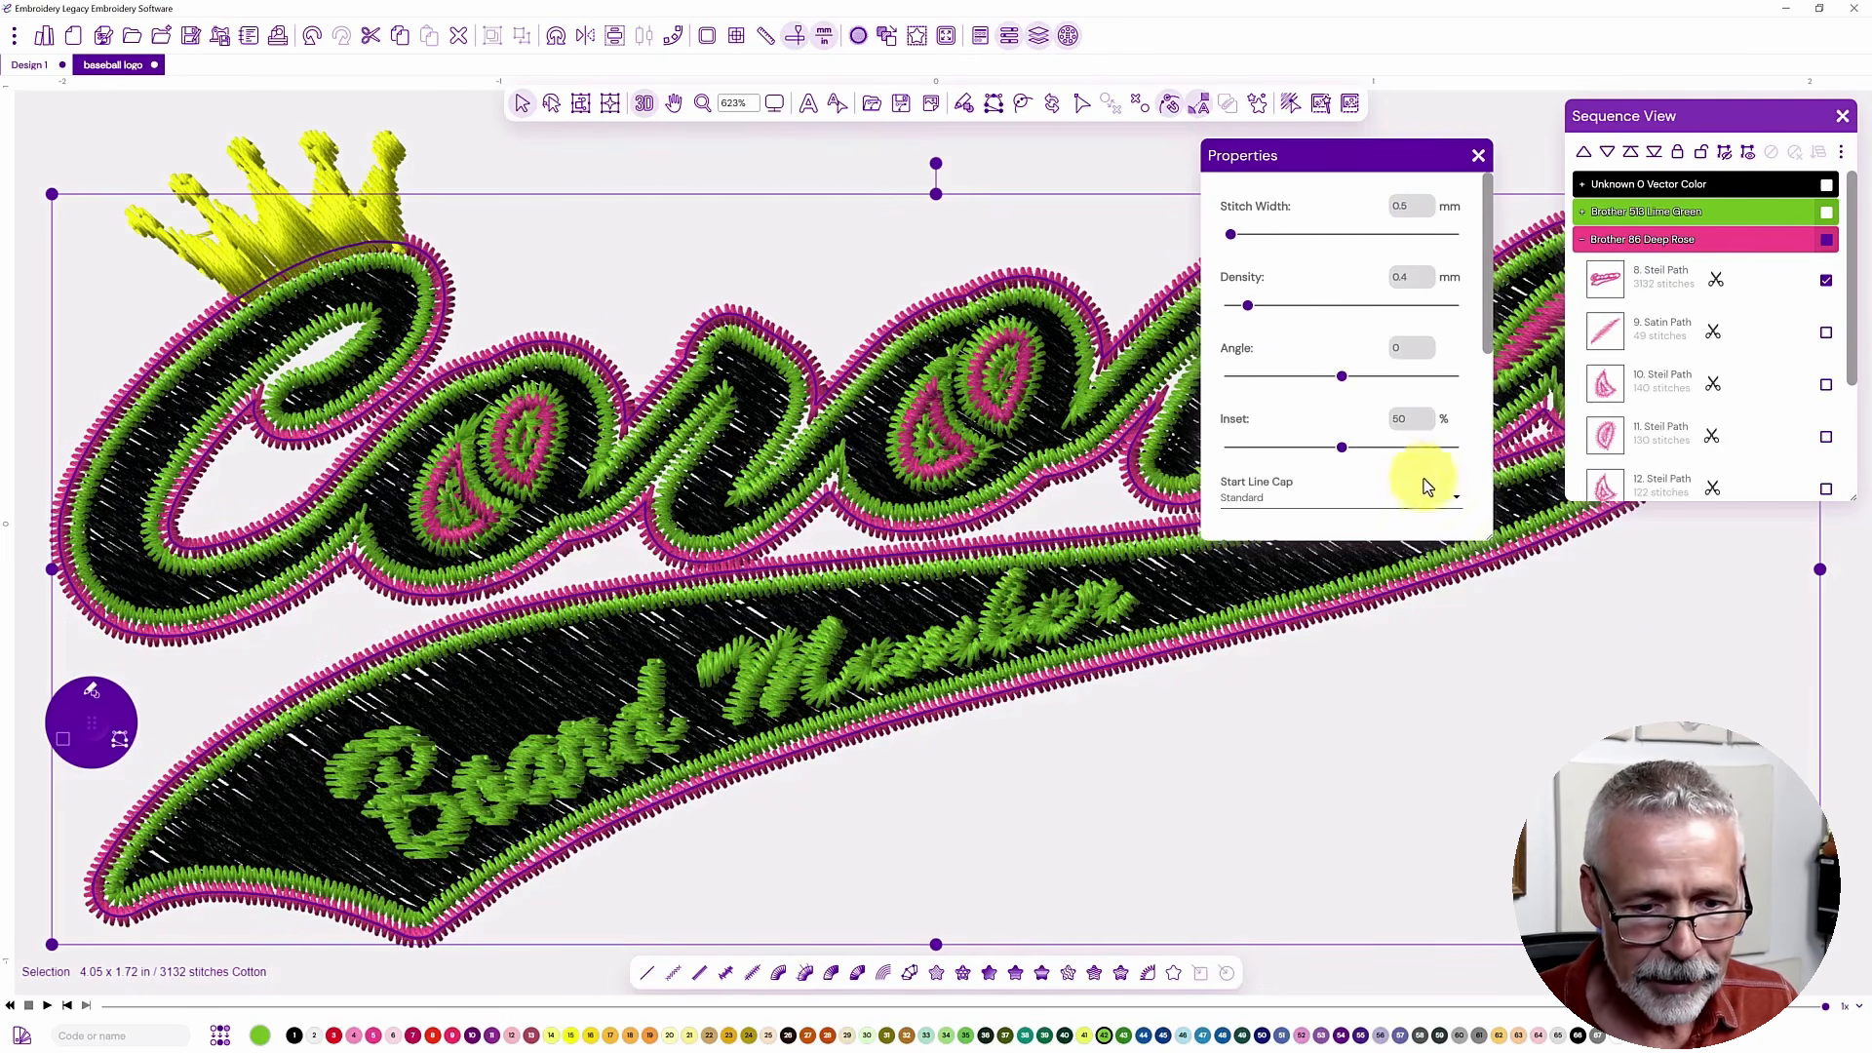
scroll(1384, 488, "down", 2)
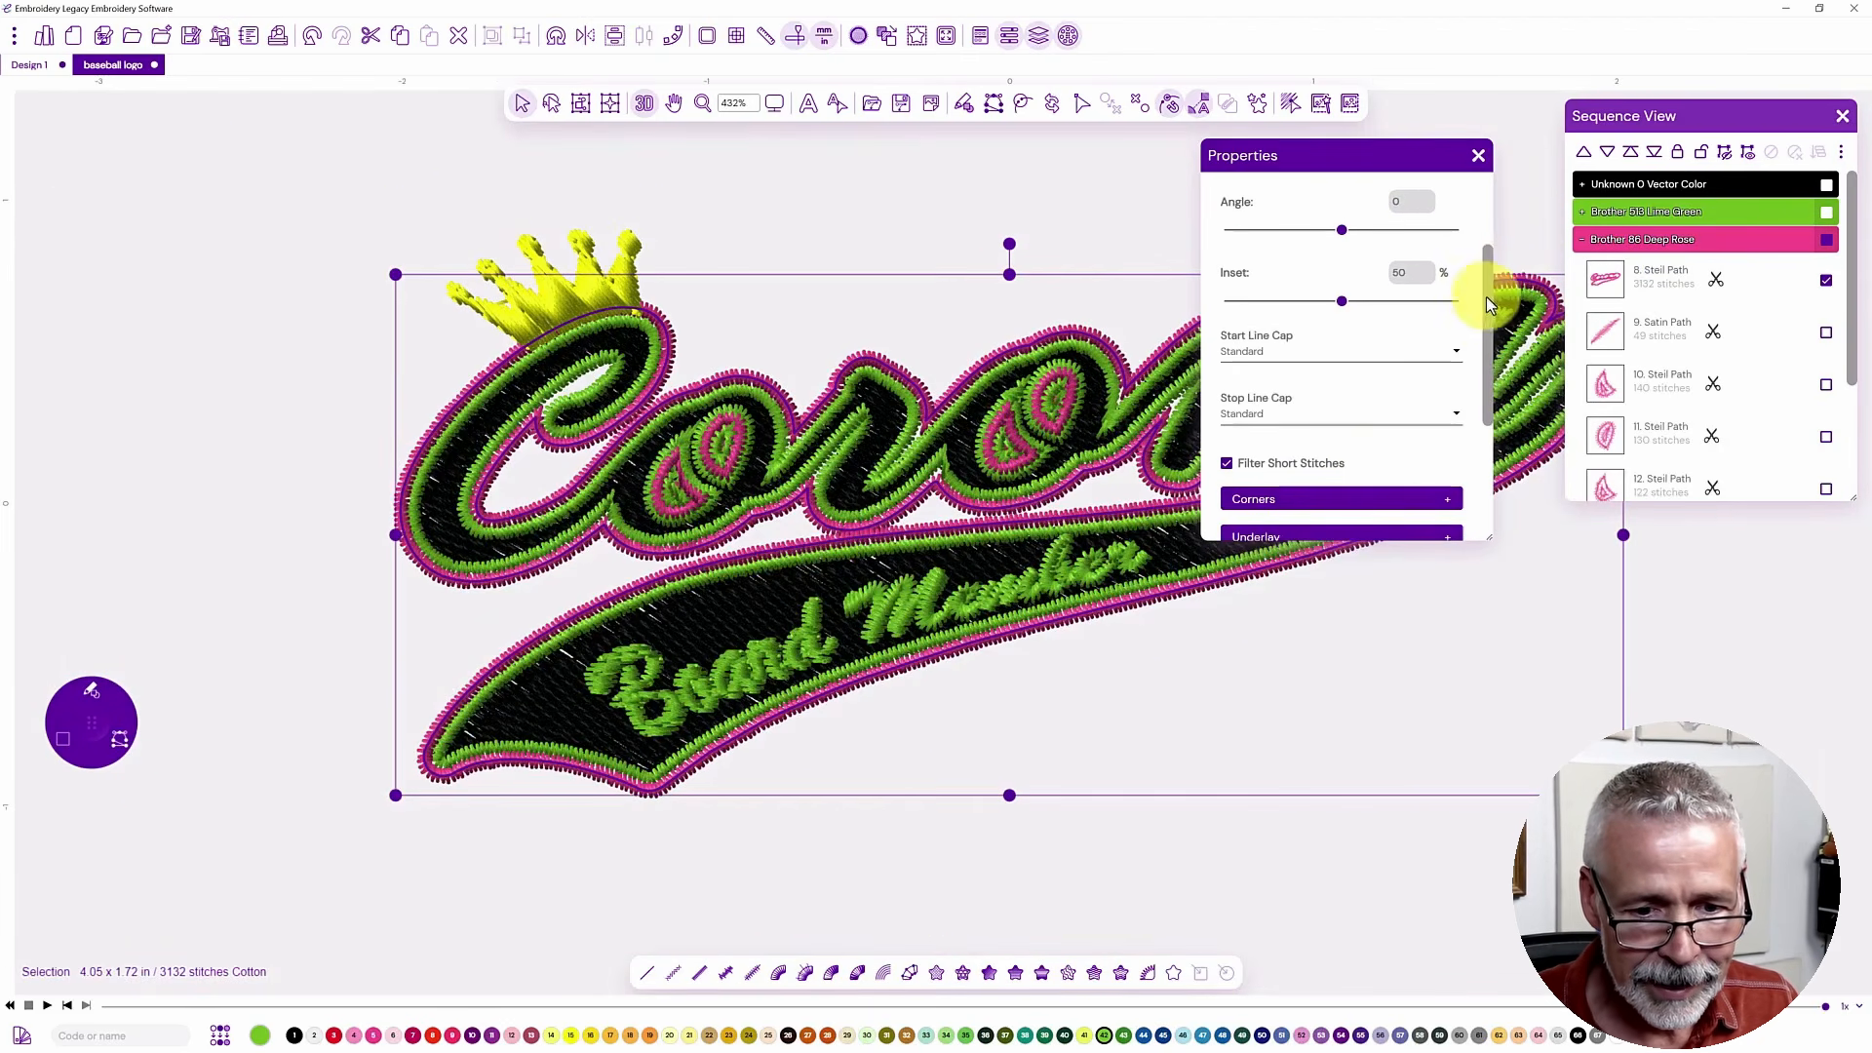
left_click_drag(1486, 300, 1420, 392)
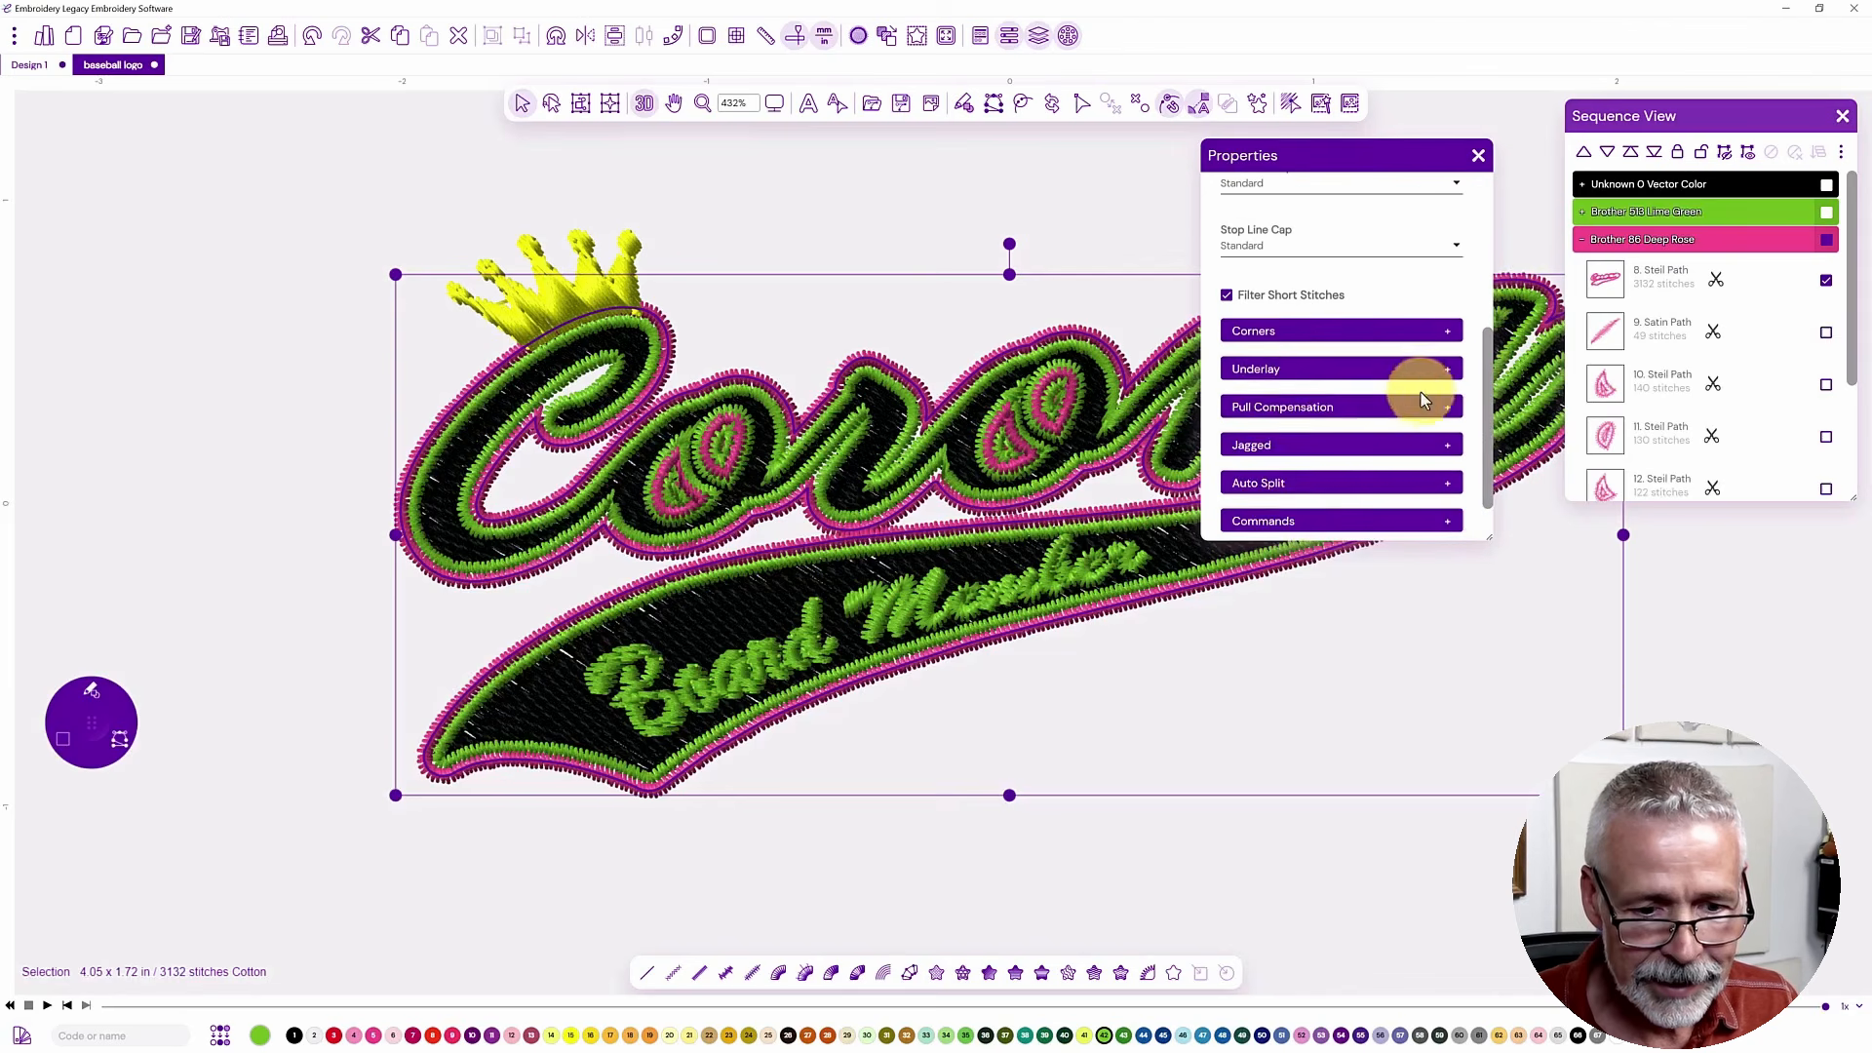
left_click(1300, 373)
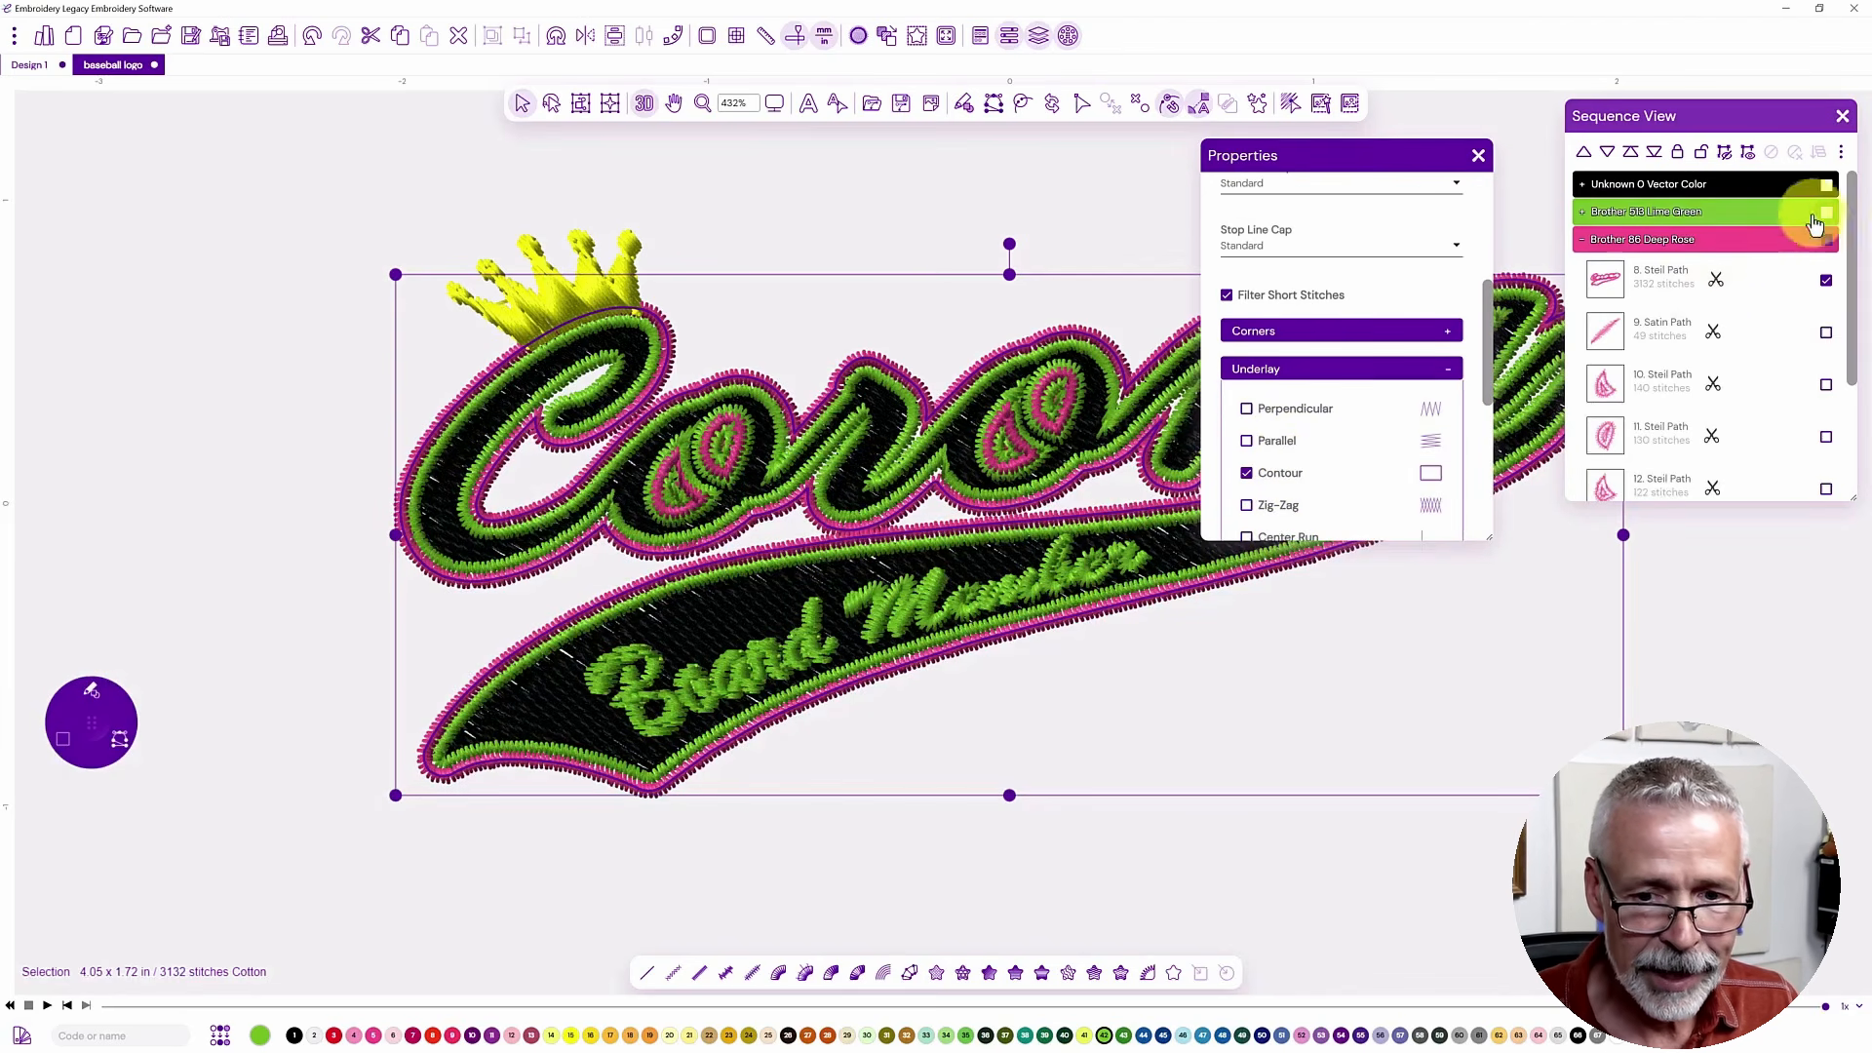
- Examine the stitch properties and underlay settings of the large Steil path in the first lime green block
left_click(1825, 279)
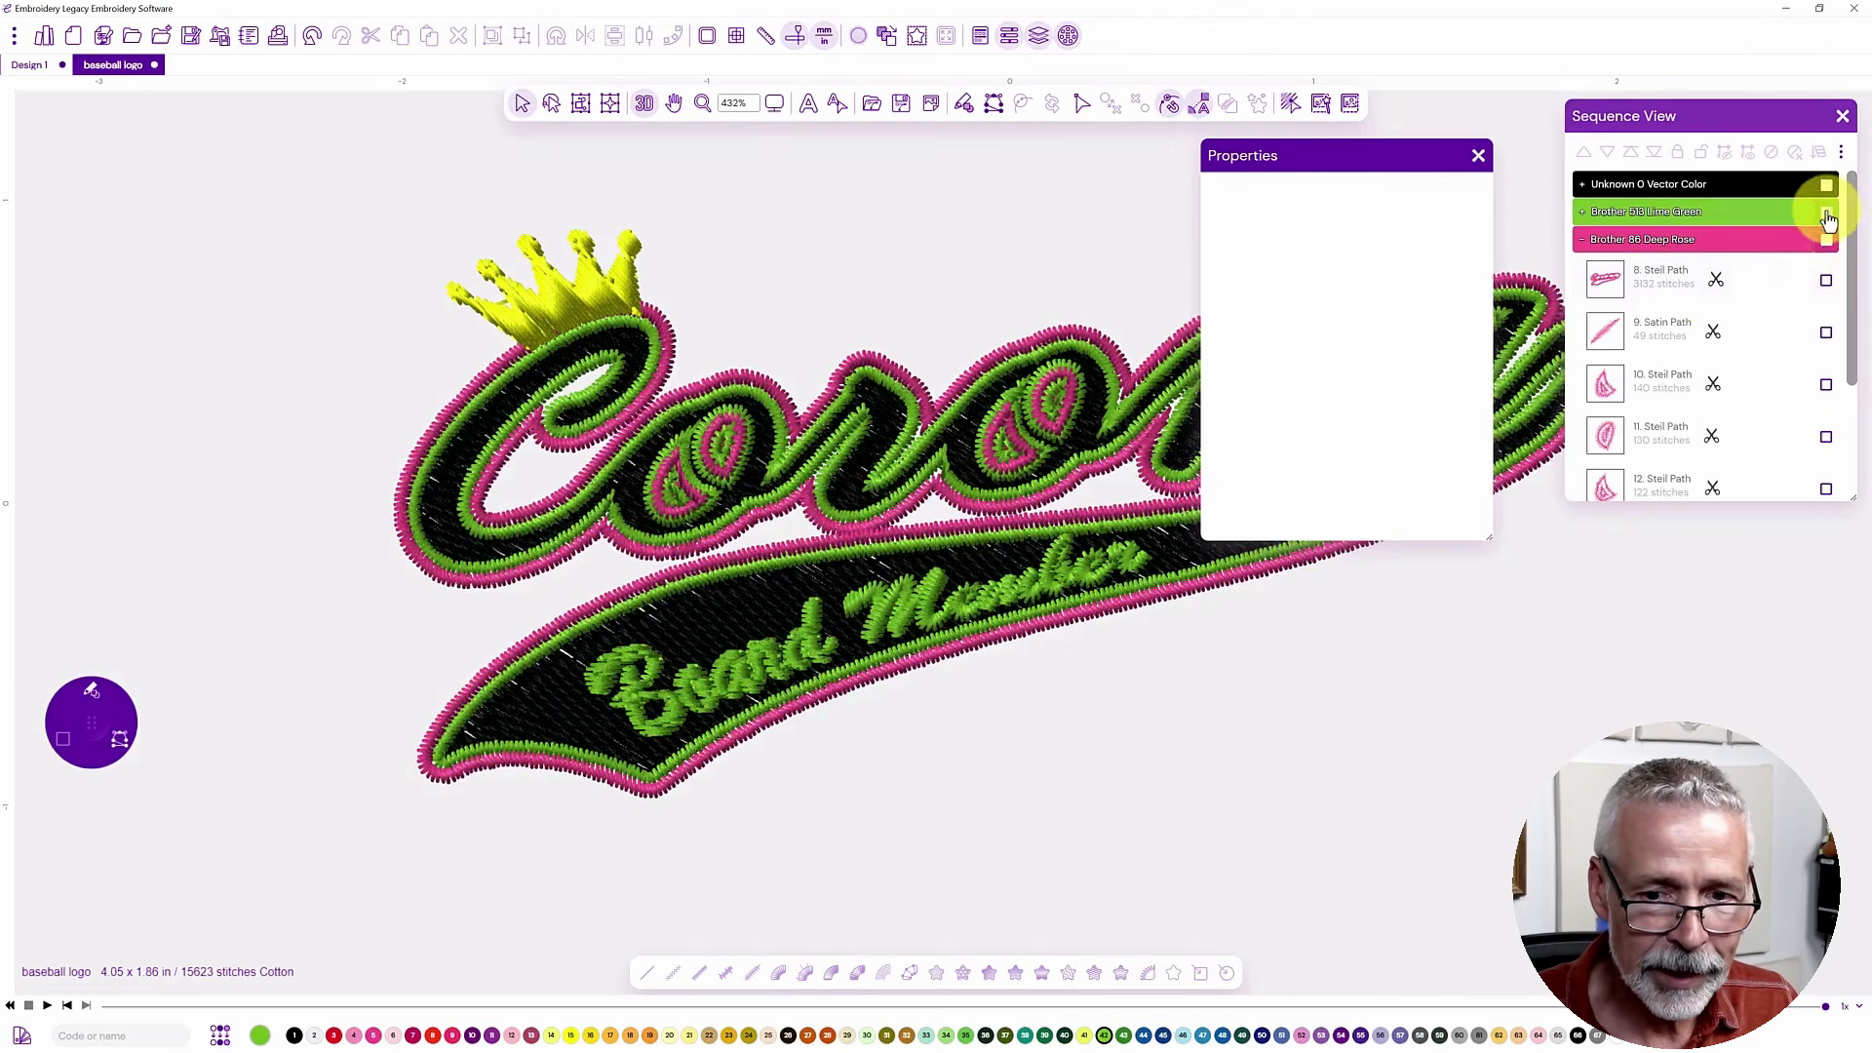
left_click(1826, 213)
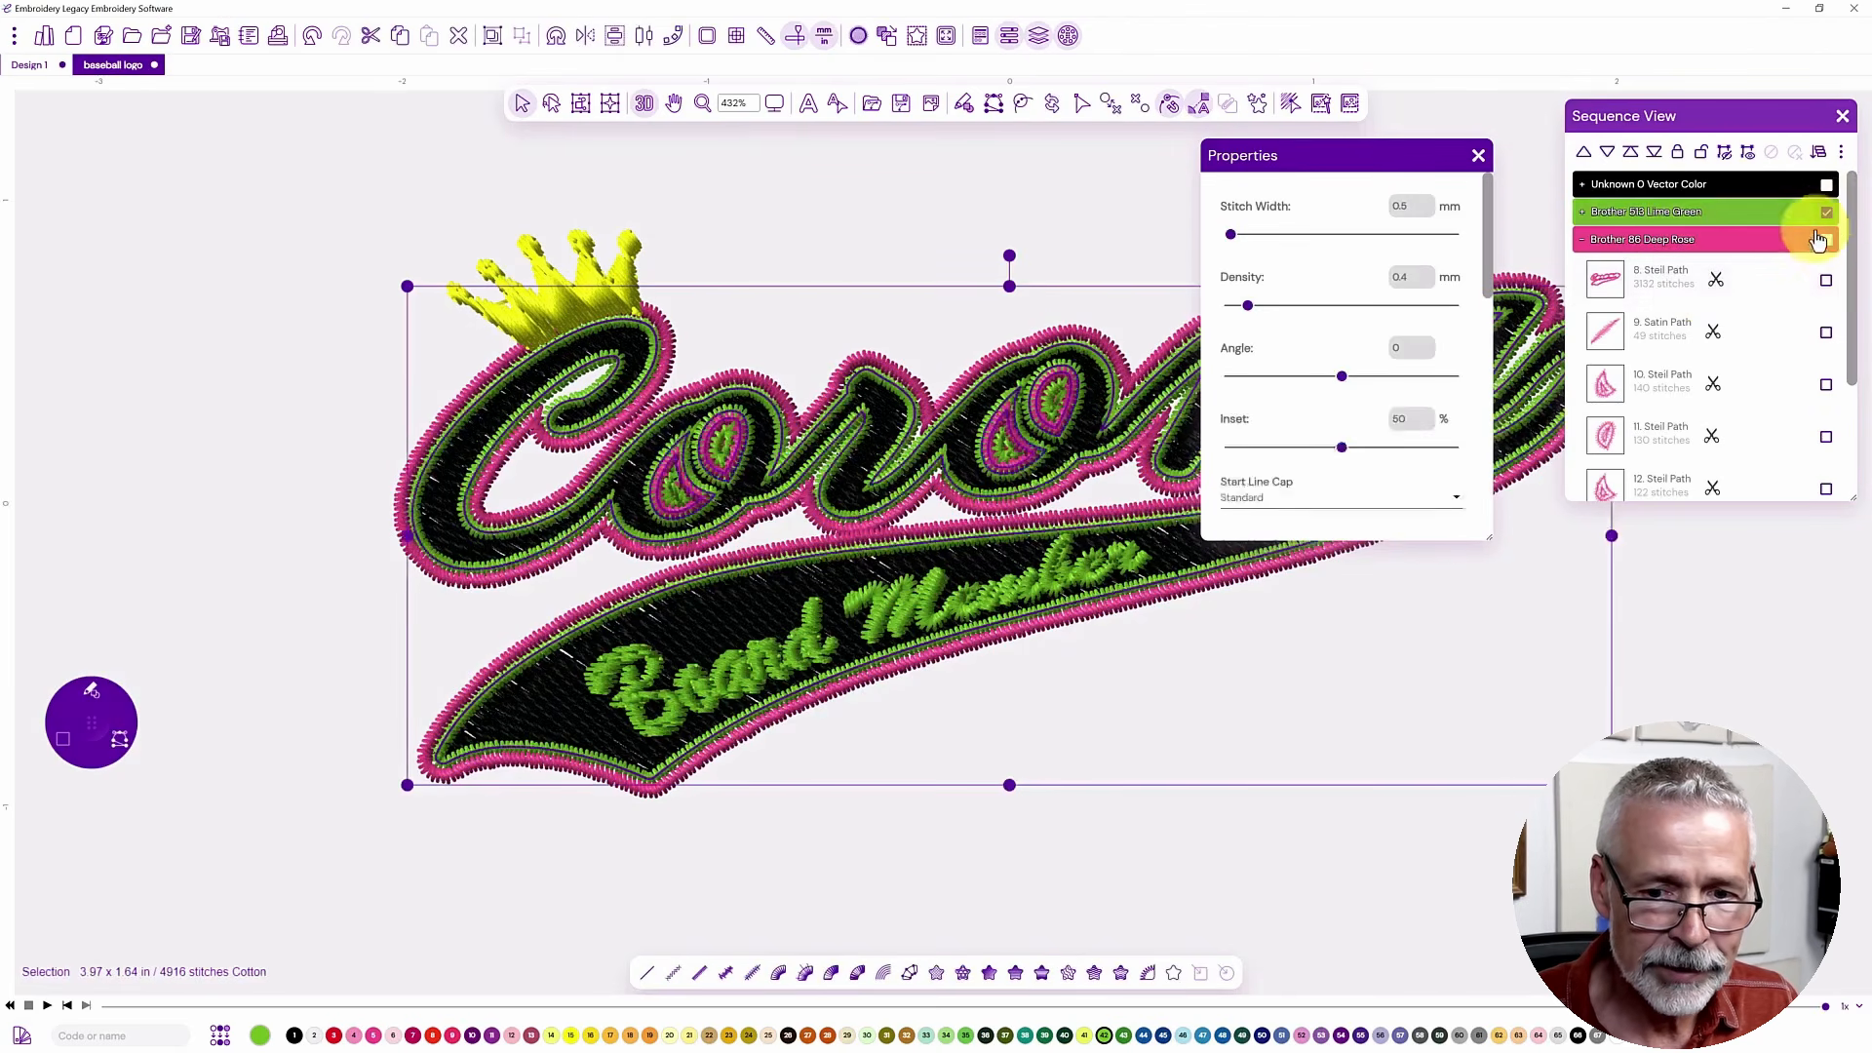
left_click(1583, 212)
left_click(1726, 251)
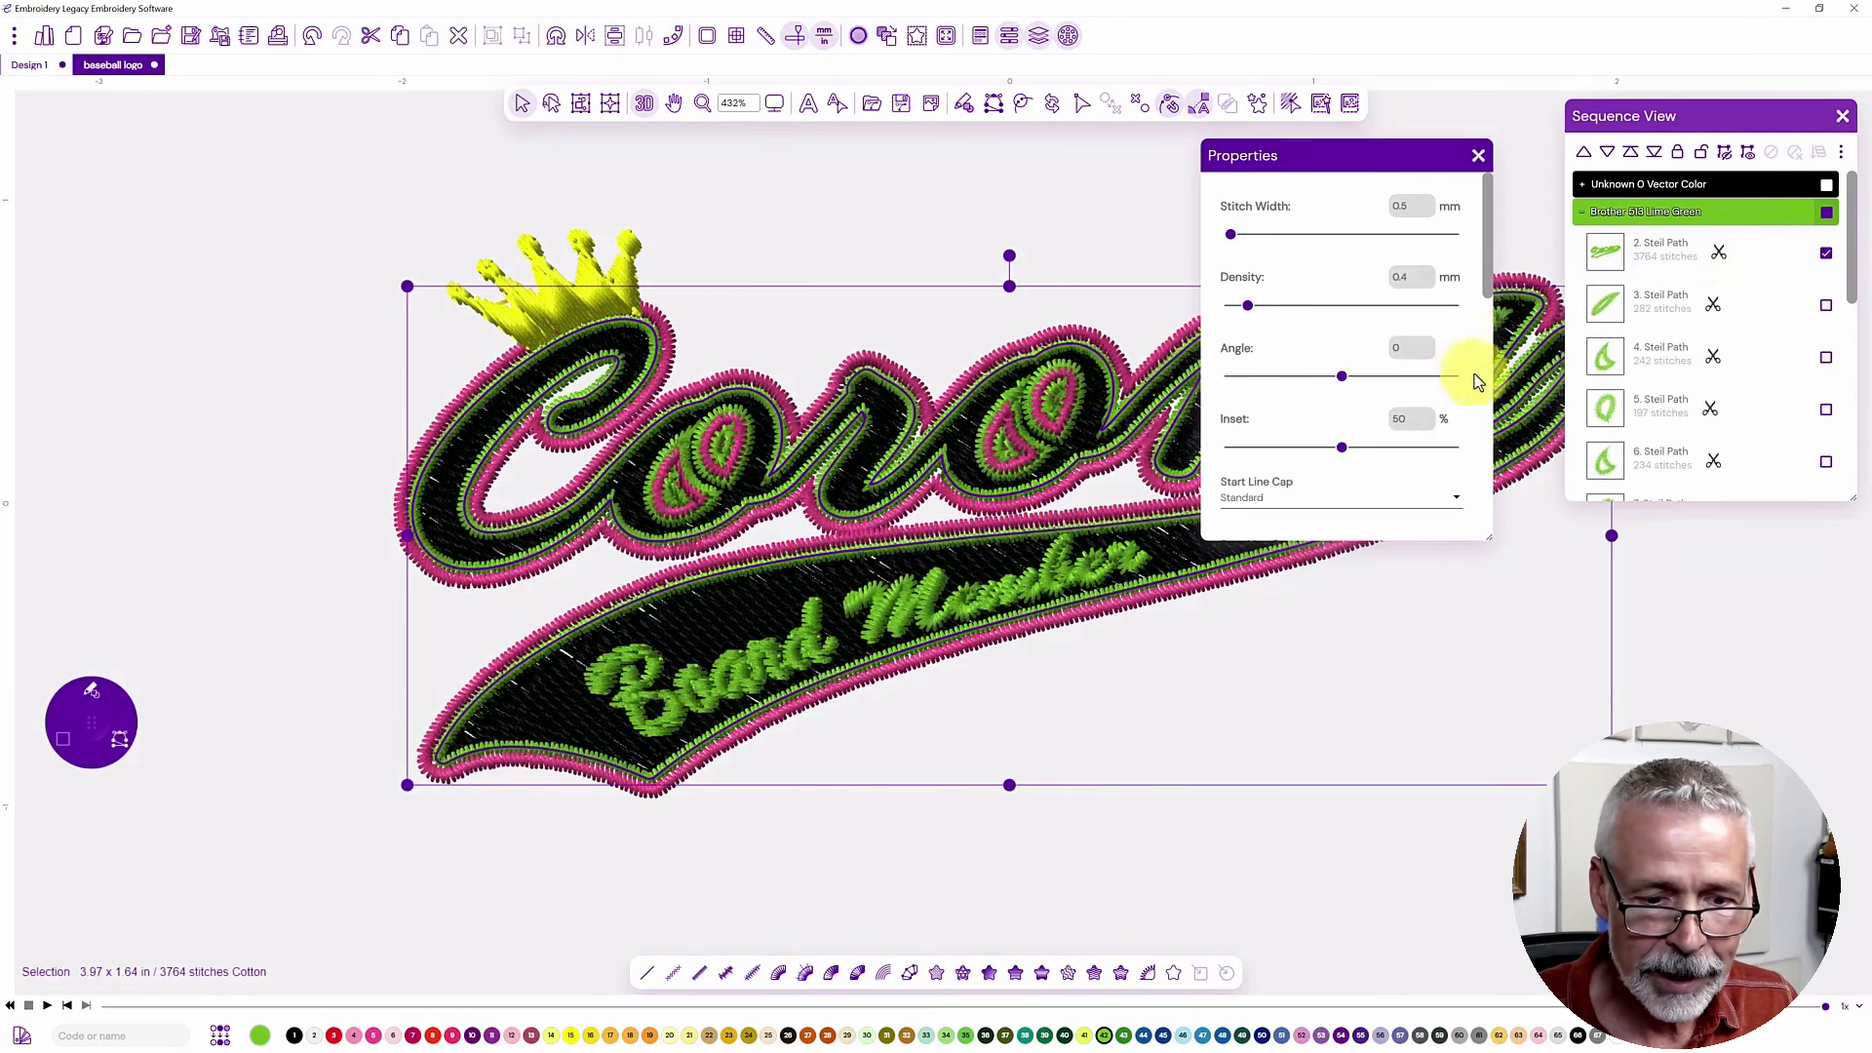
scroll(1268, 439, "down", 5)
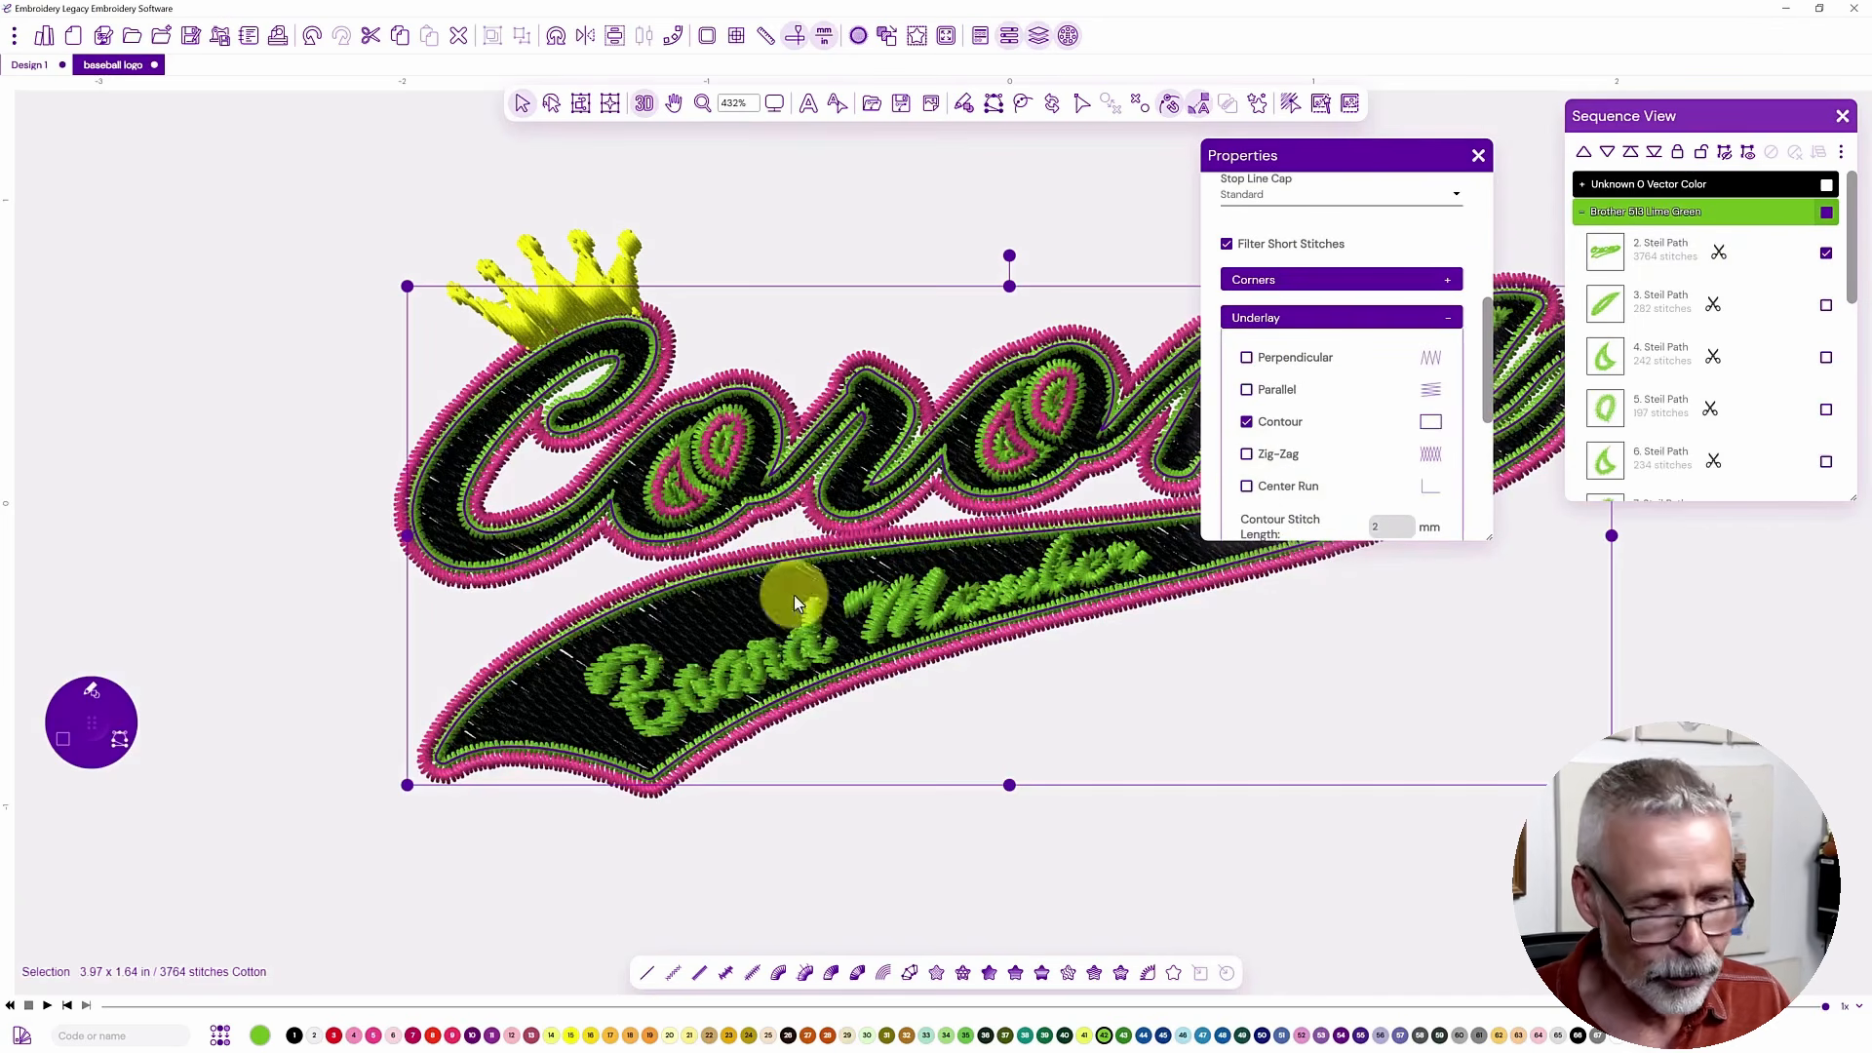
- Inspect the green and pink outlines around the Corona lettering up close, then clear the selection
key("space")
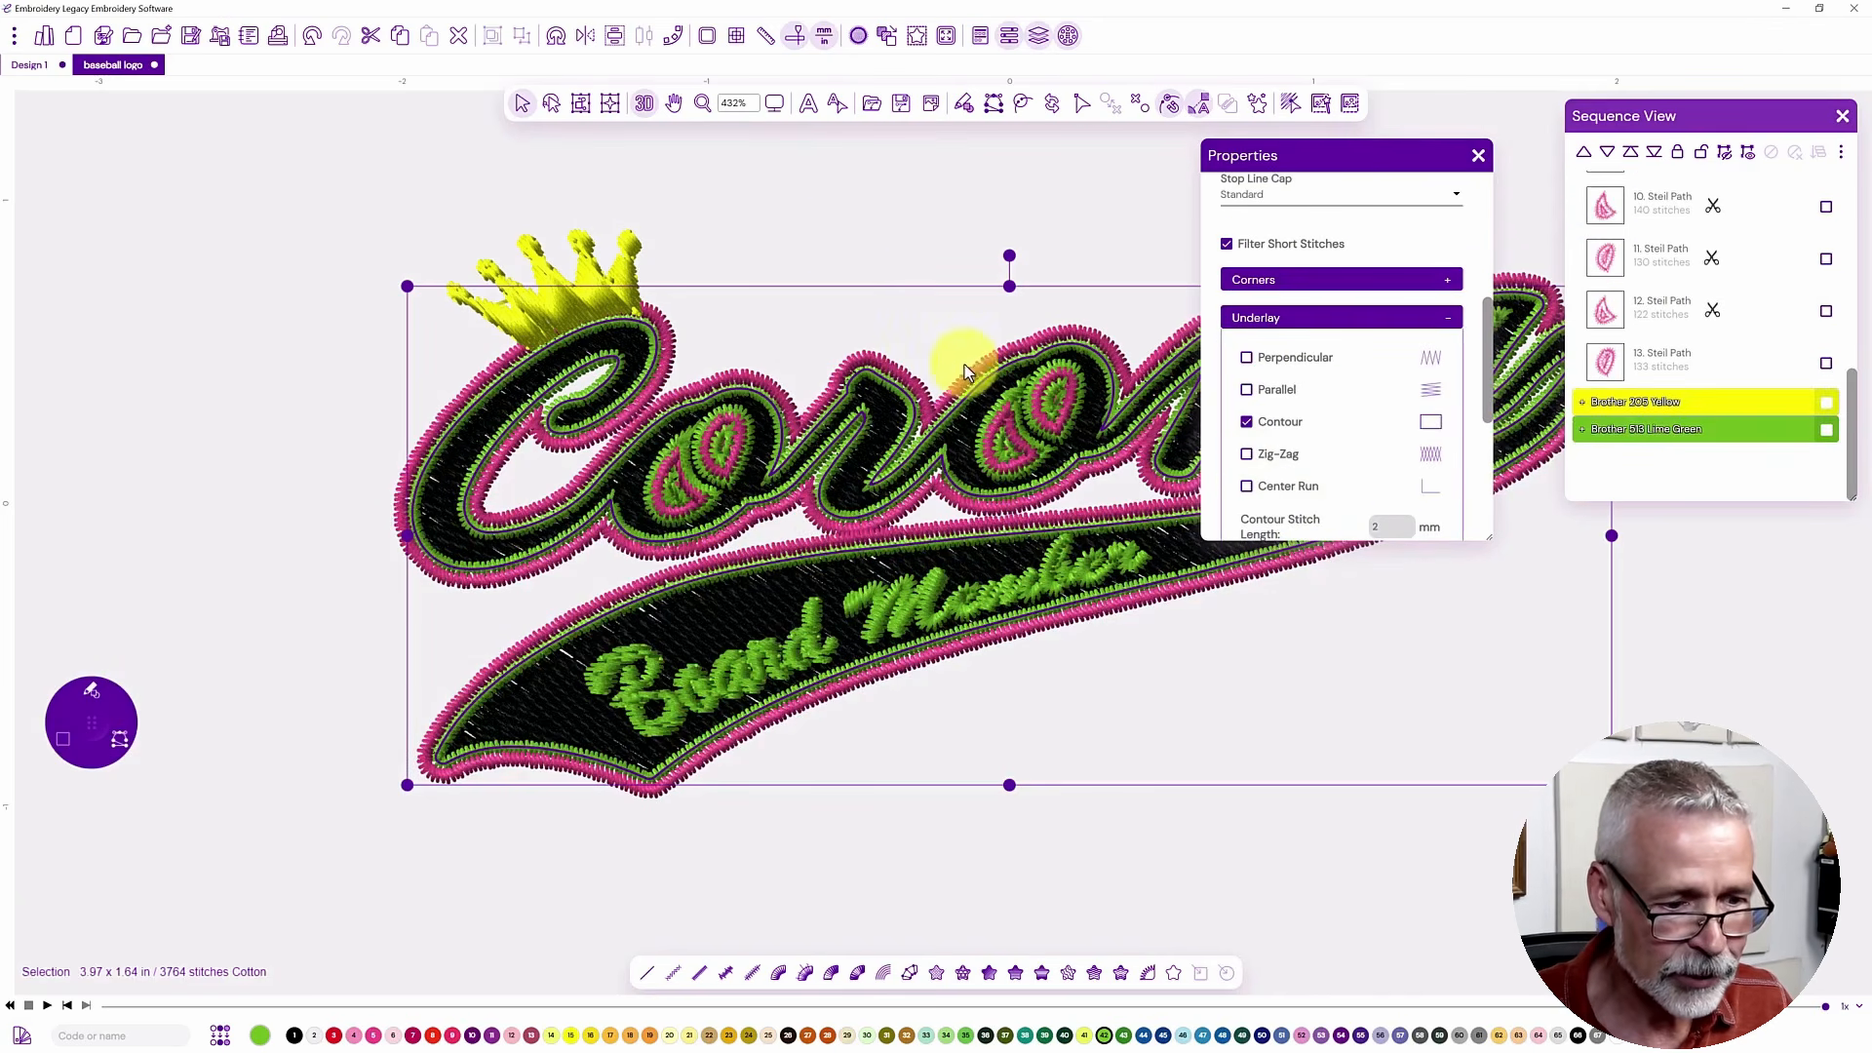
scroll(868, 429, "up", 1)
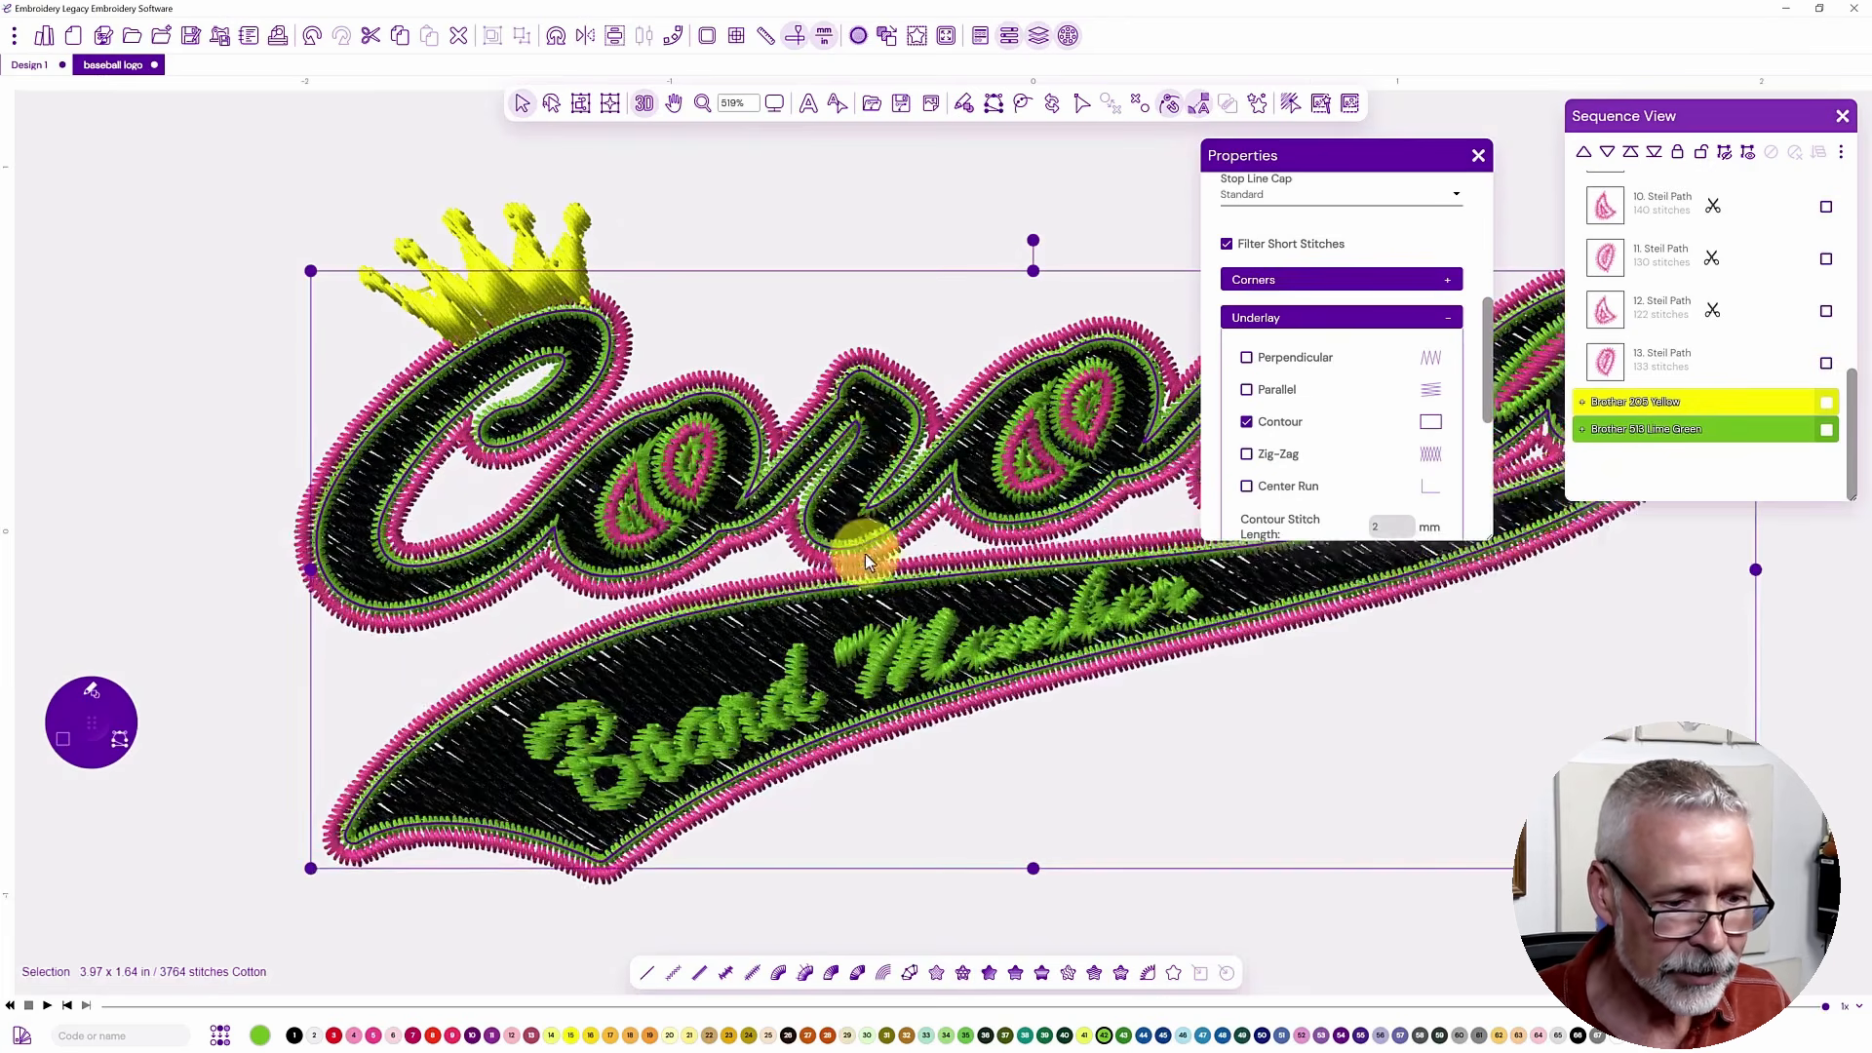
scroll(862, 571, "up", 1)
scroll(838, 581, "up", 1)
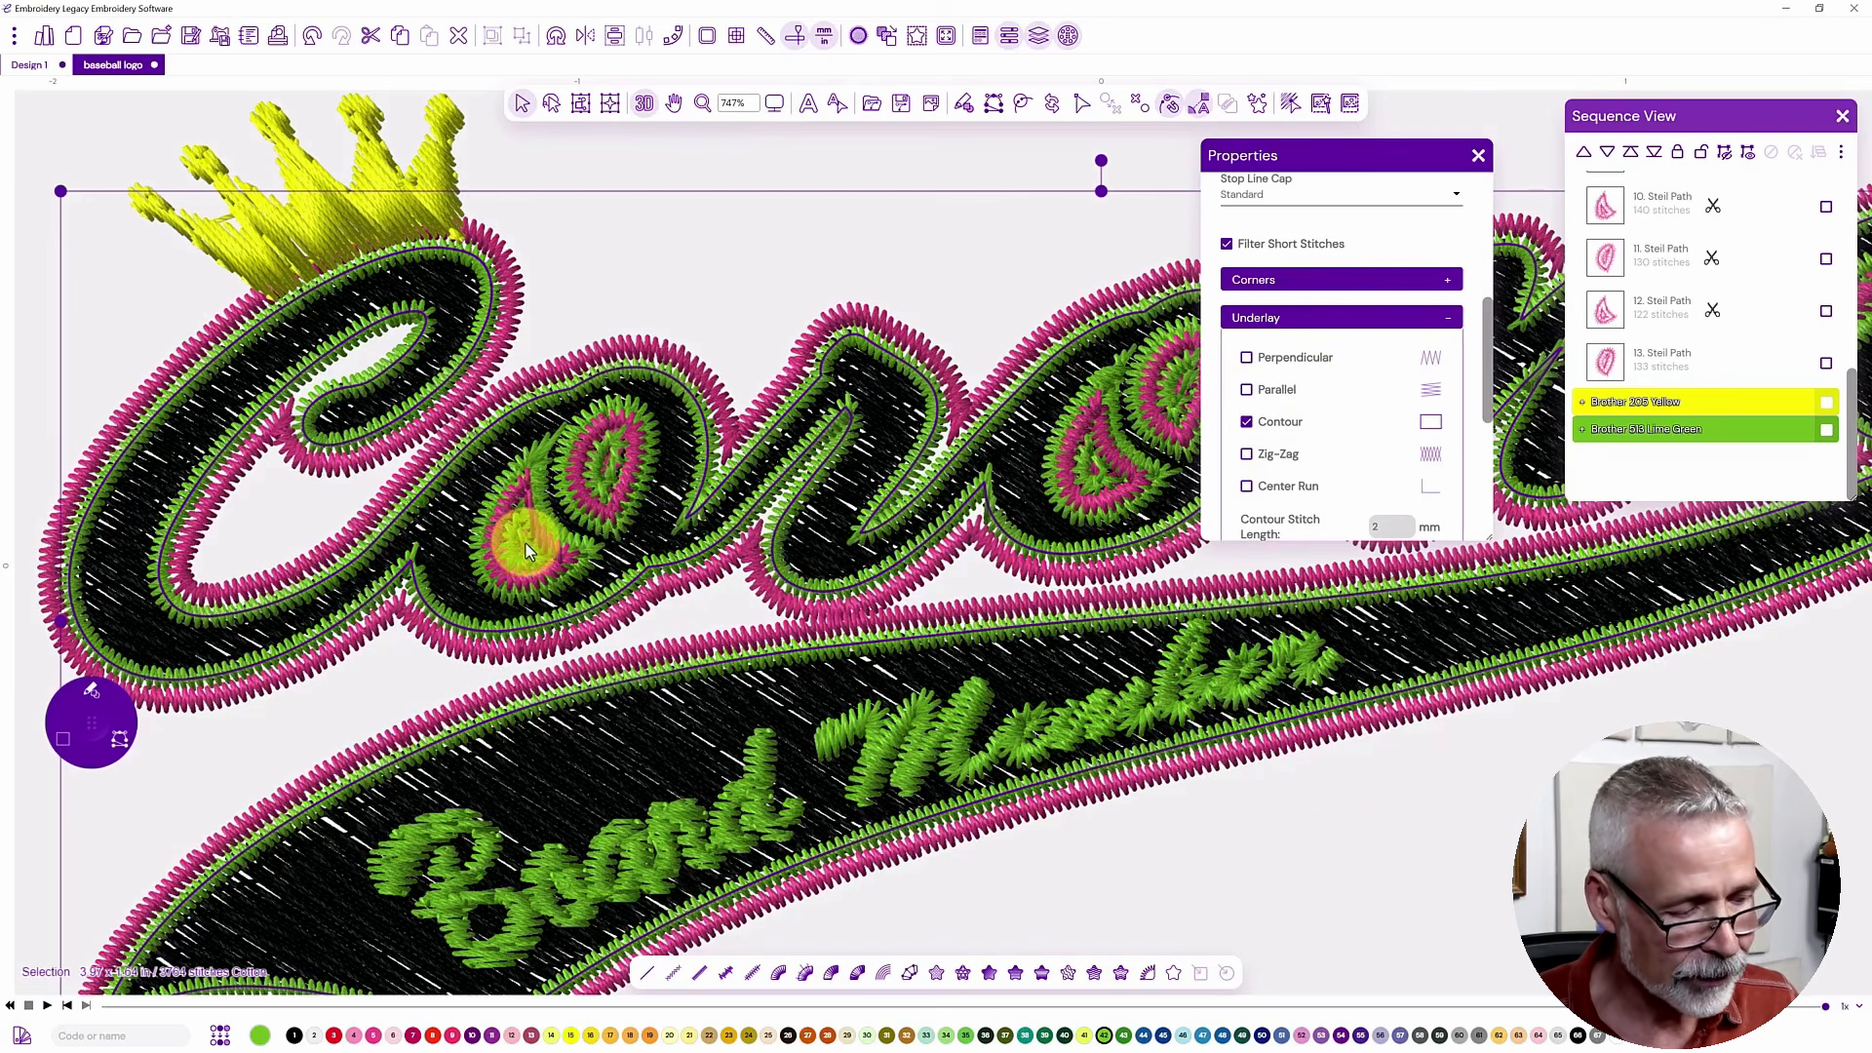
left_click(589, 146)
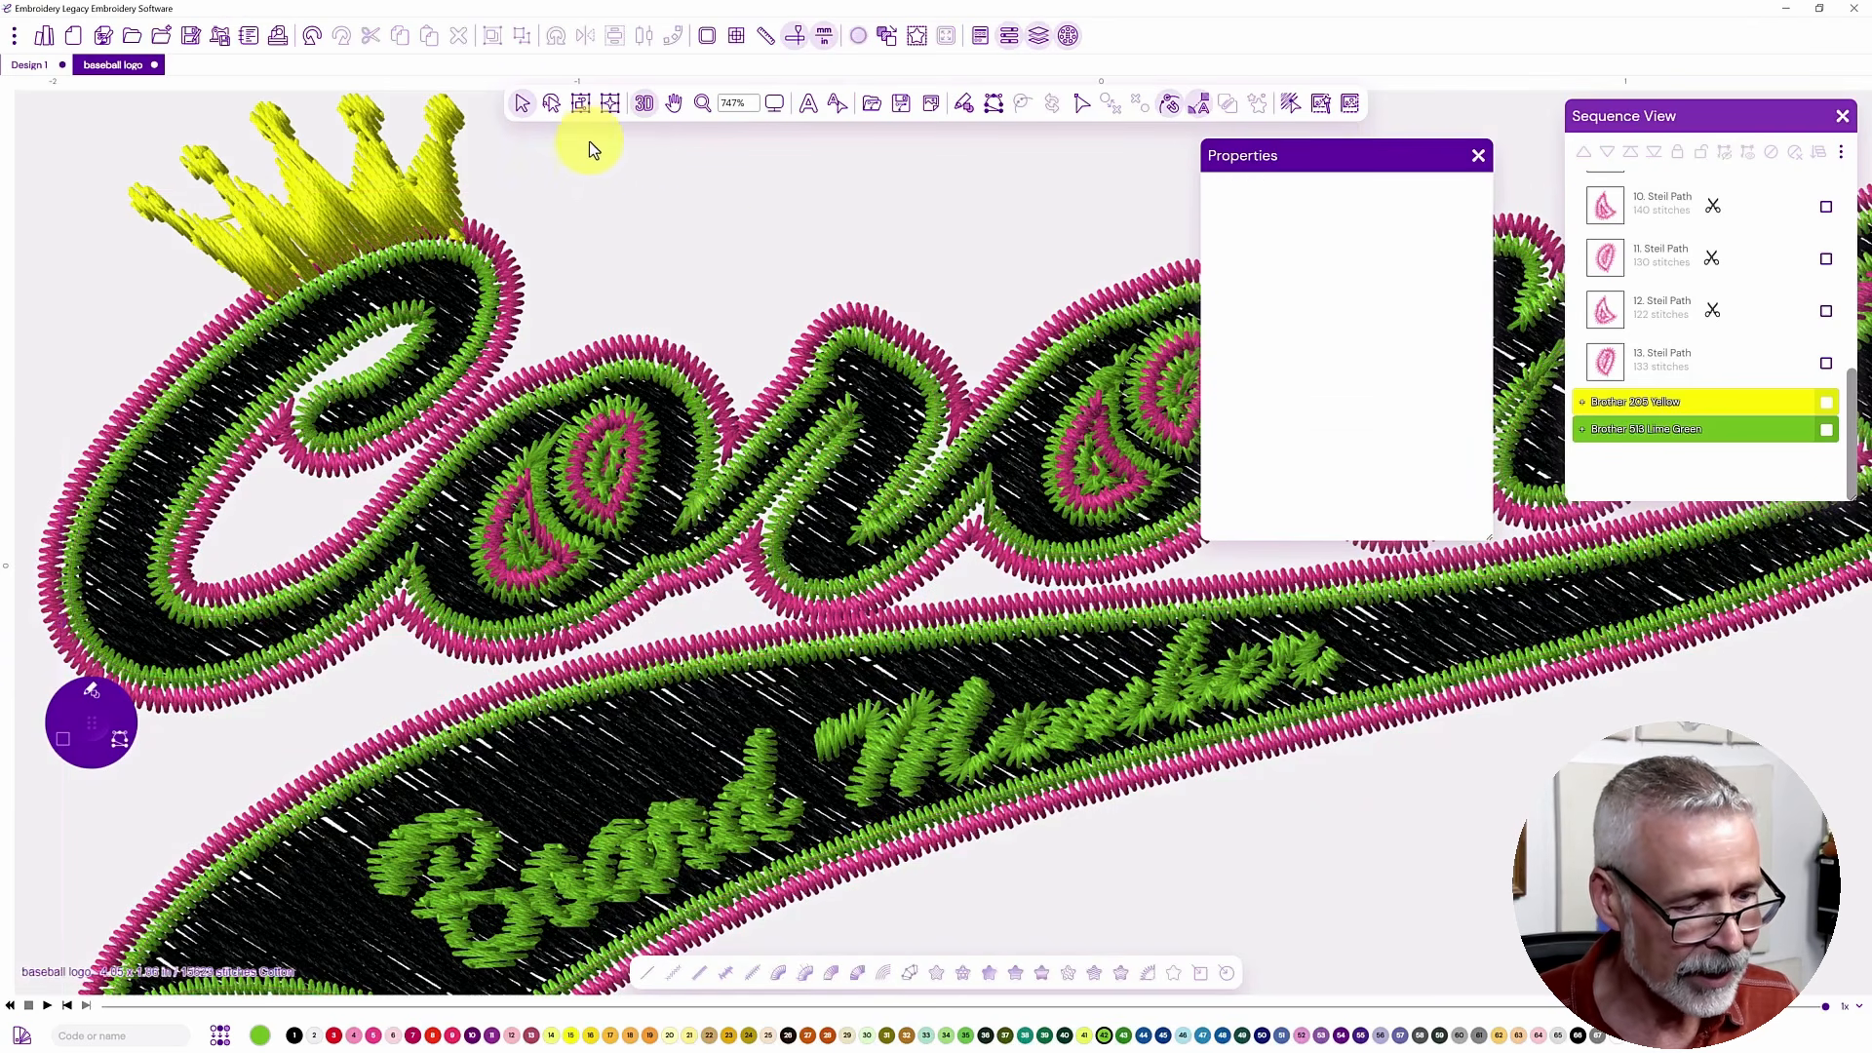
scroll(688, 300, "down", 1)
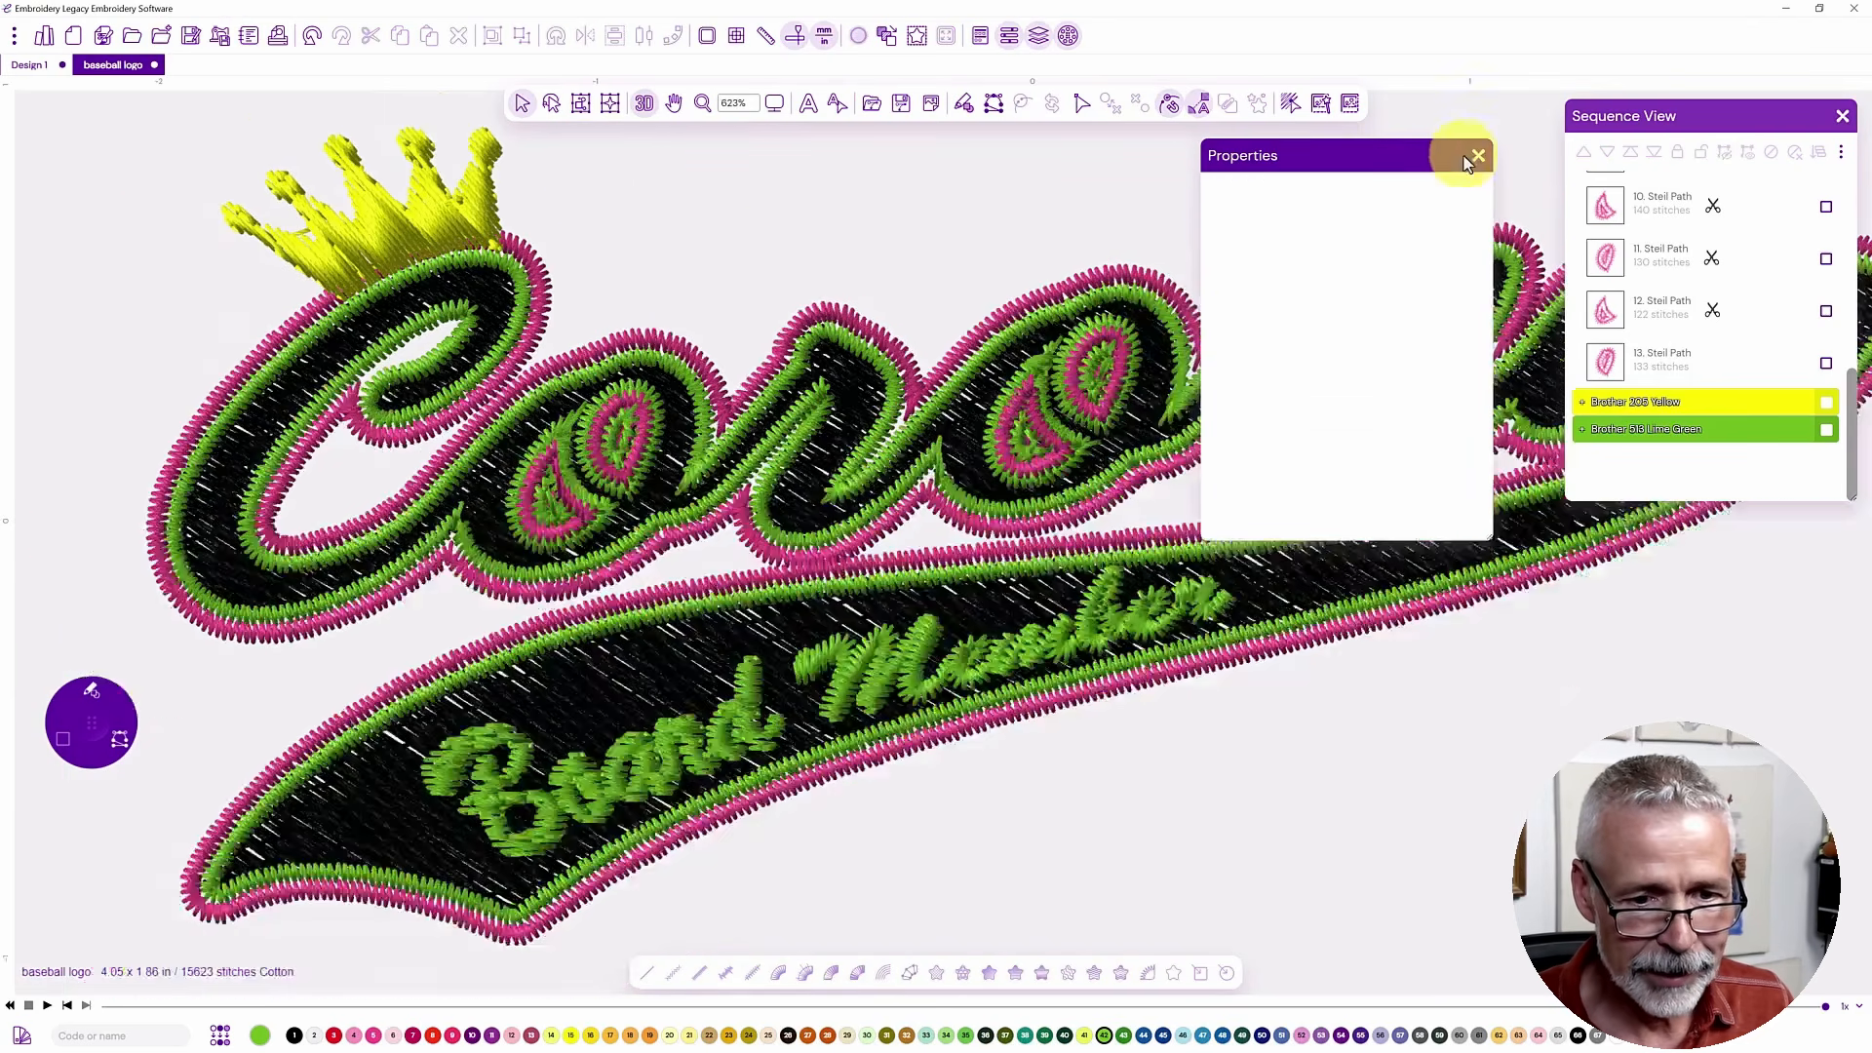
- Clear the property and sequence windows away and examine the whole logo as flat stitch lines instead of 3D
left_click(1478, 155)
left_click(1843, 118)
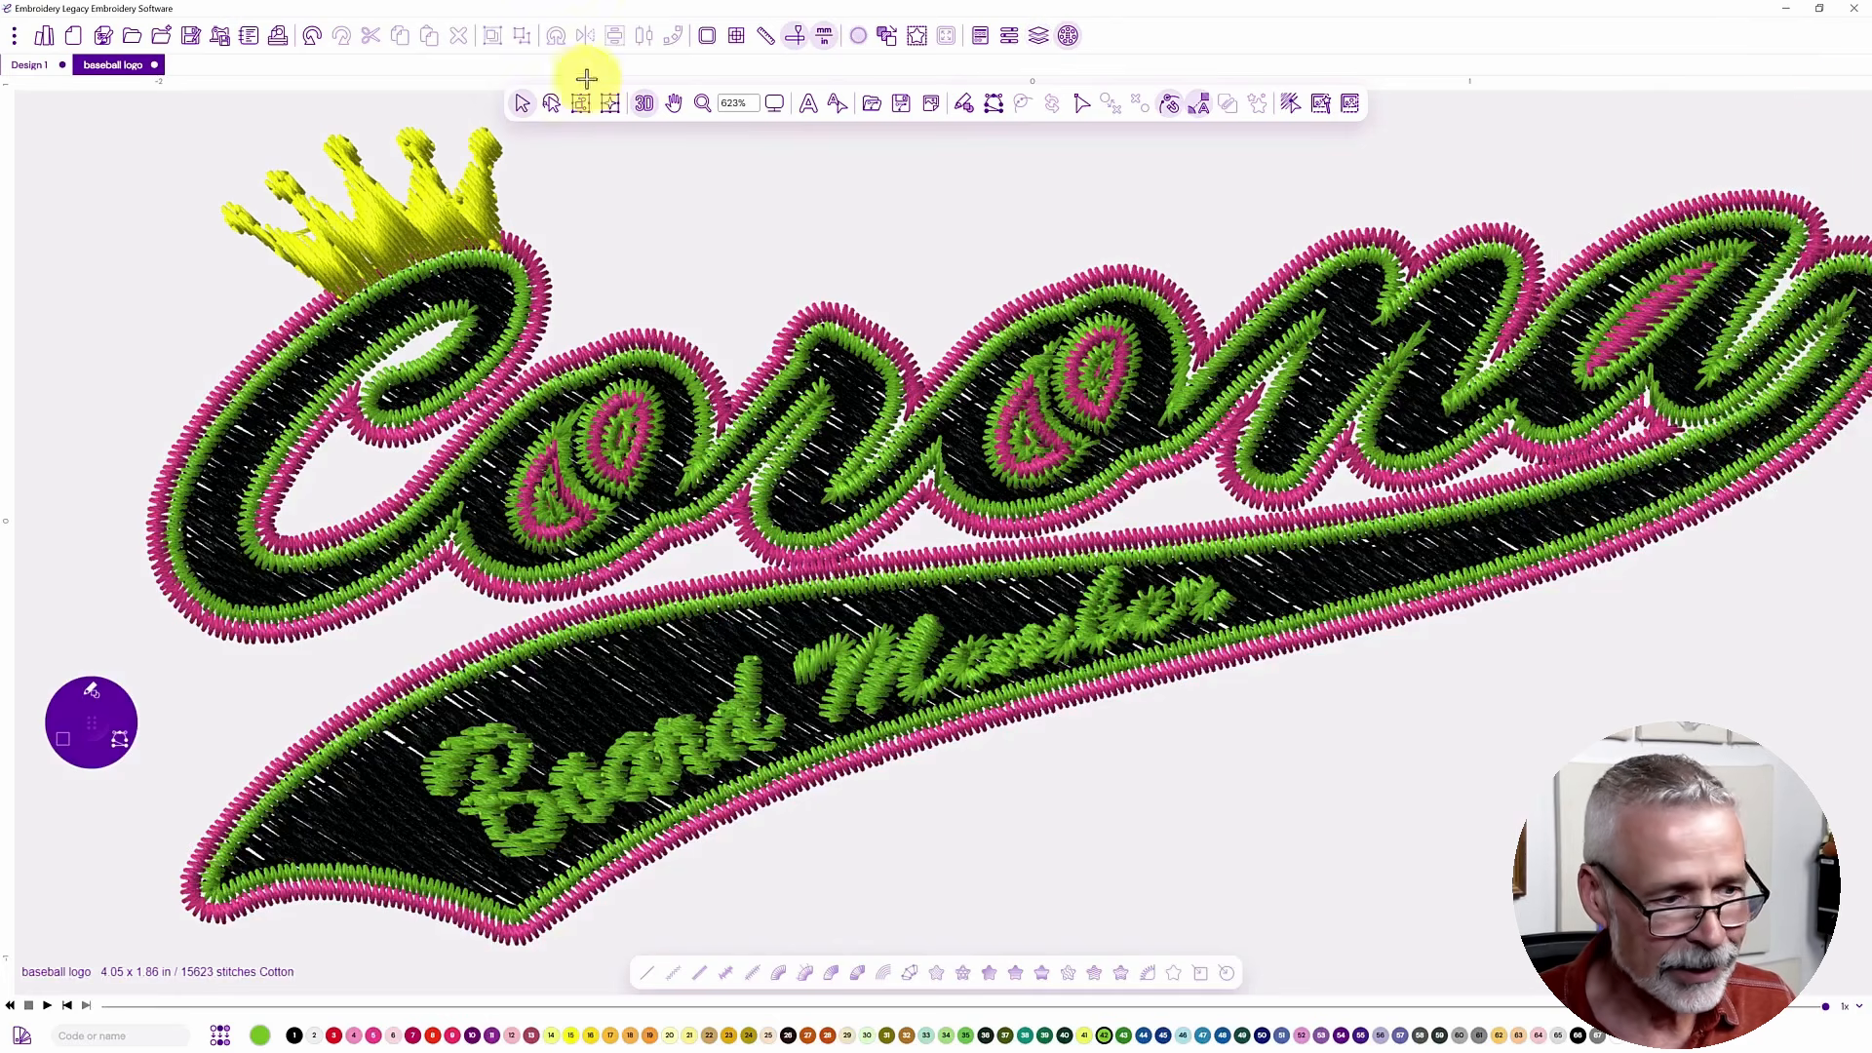
left_click(645, 103)
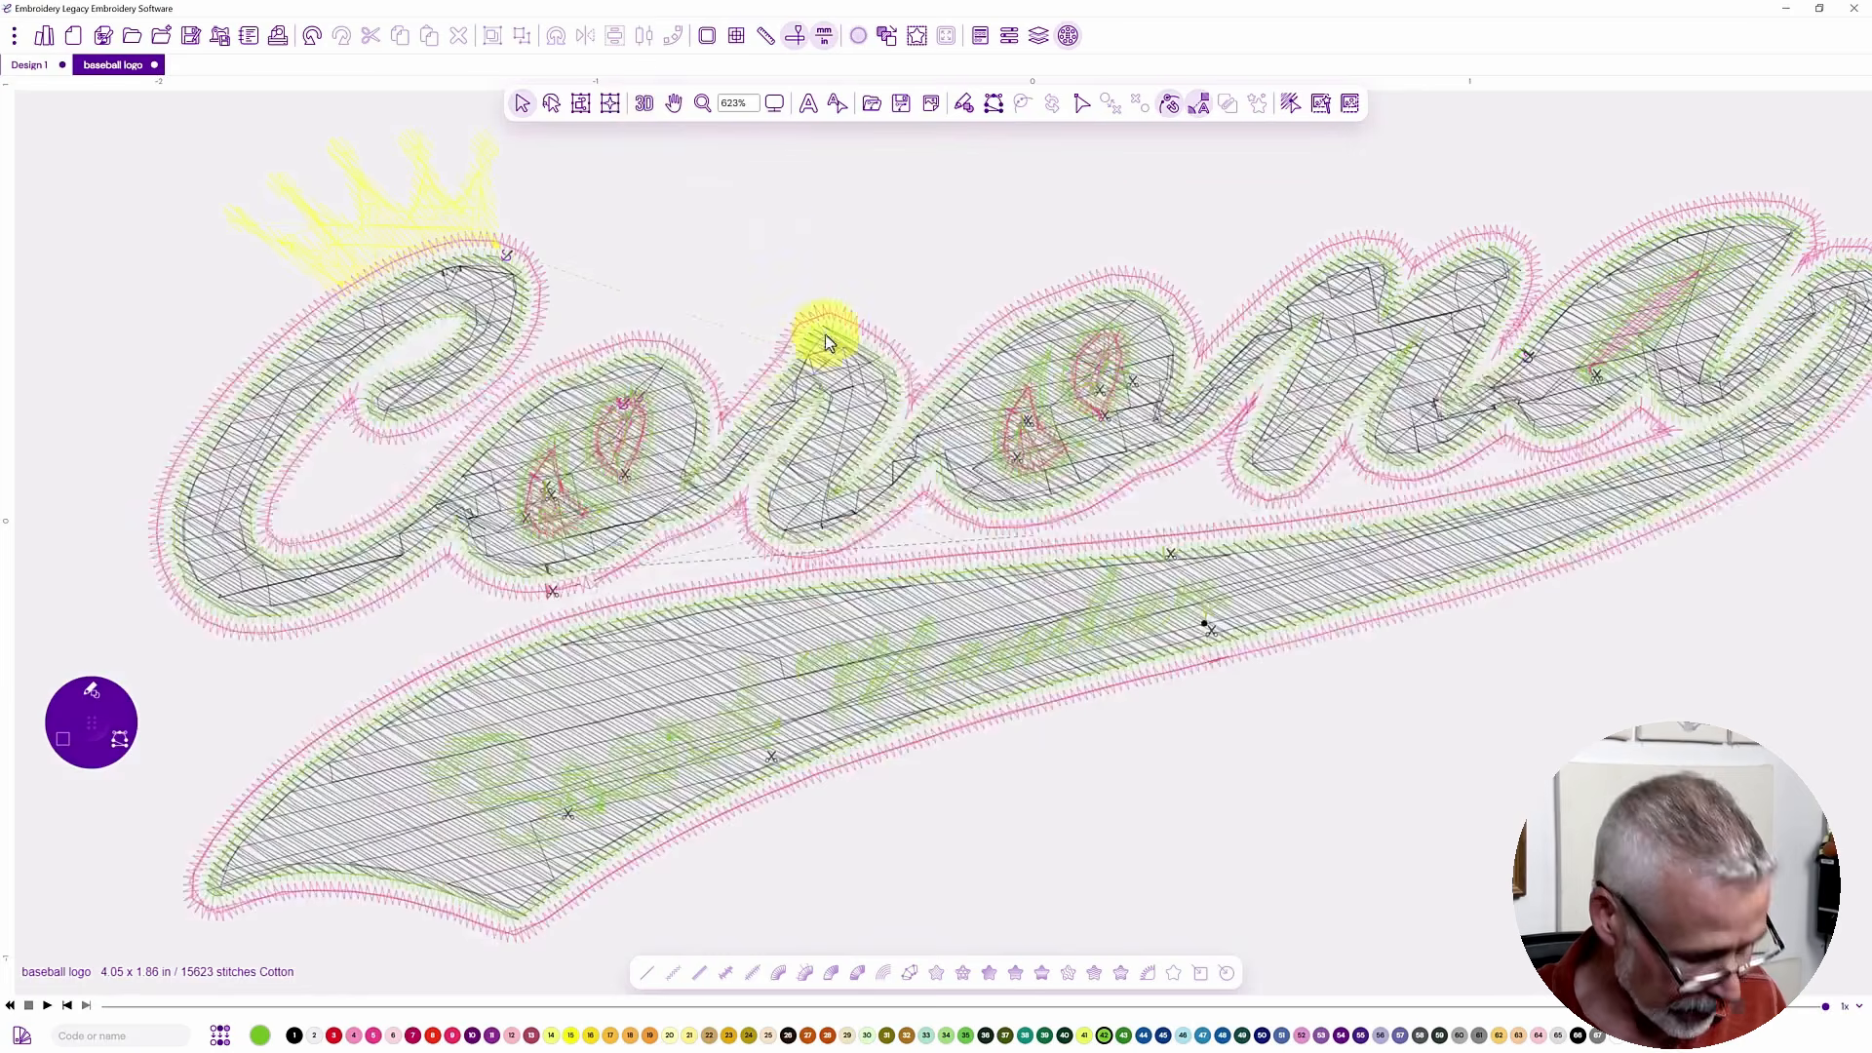
left_click_drag(974, 284, 876, 302)
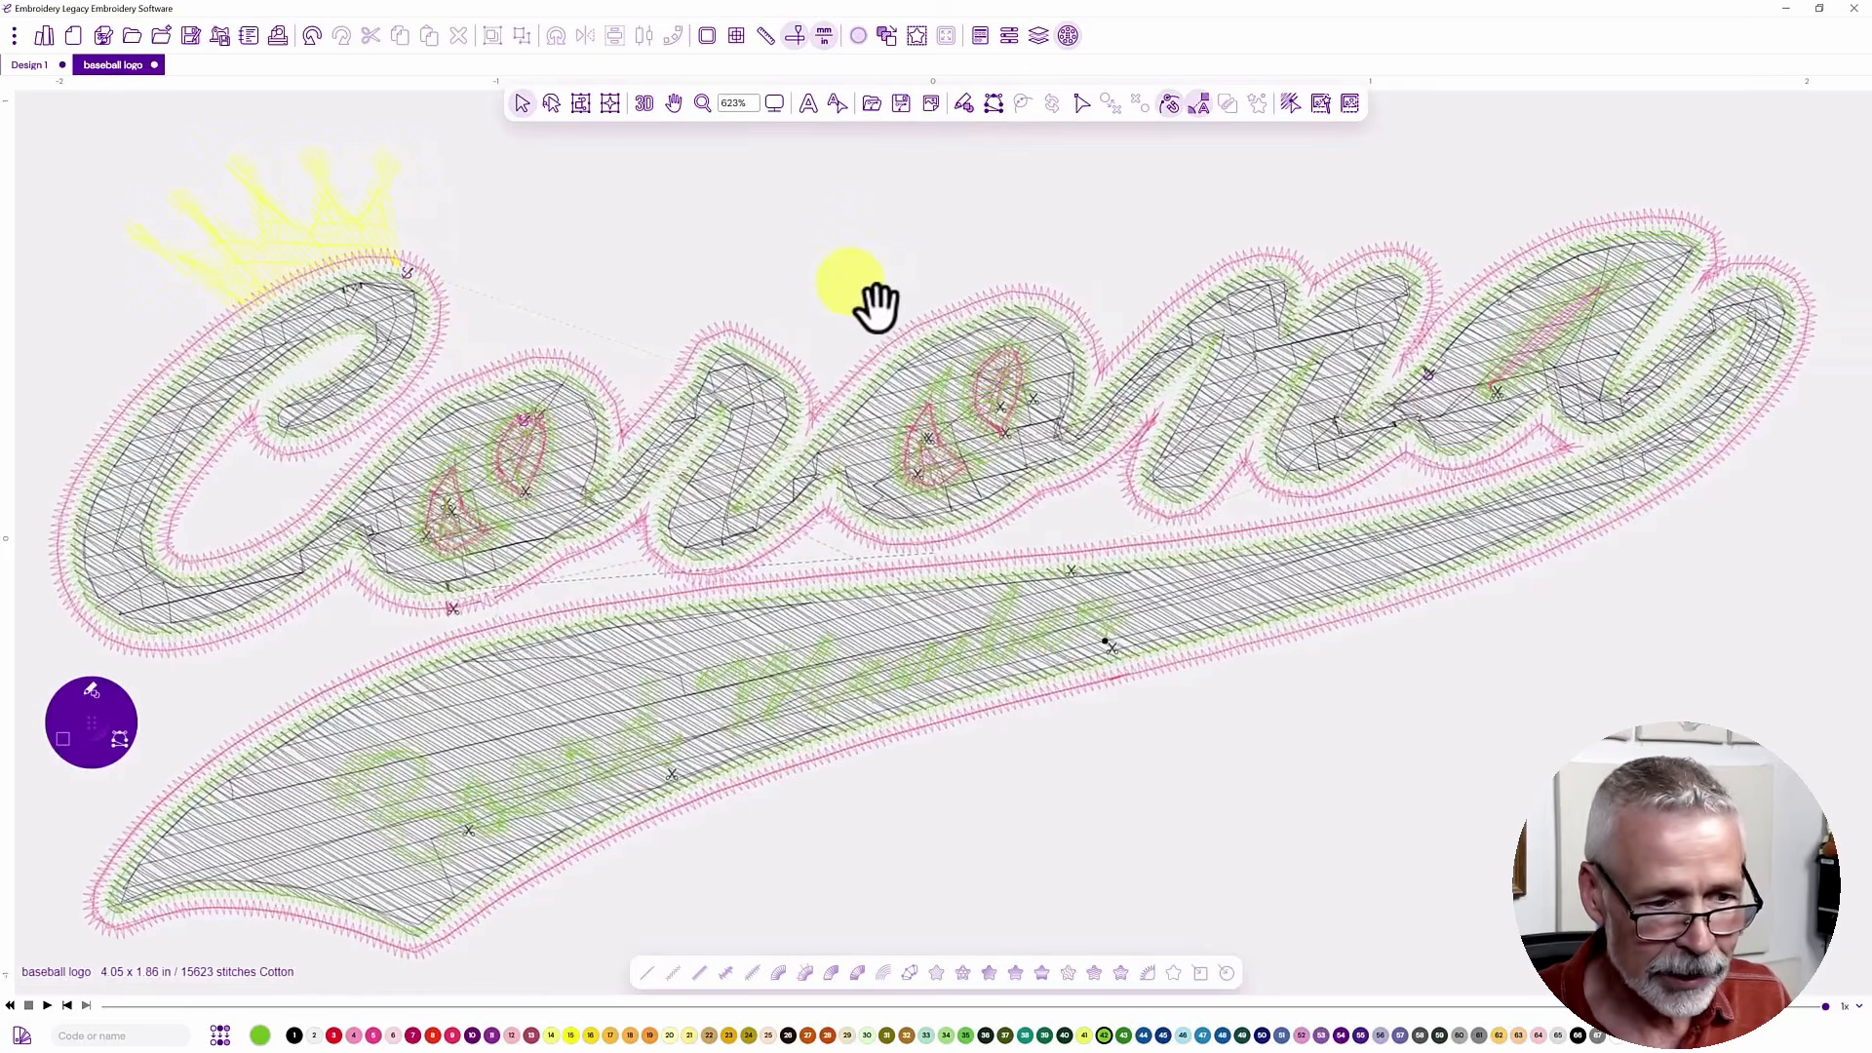
left_click(796, 41)
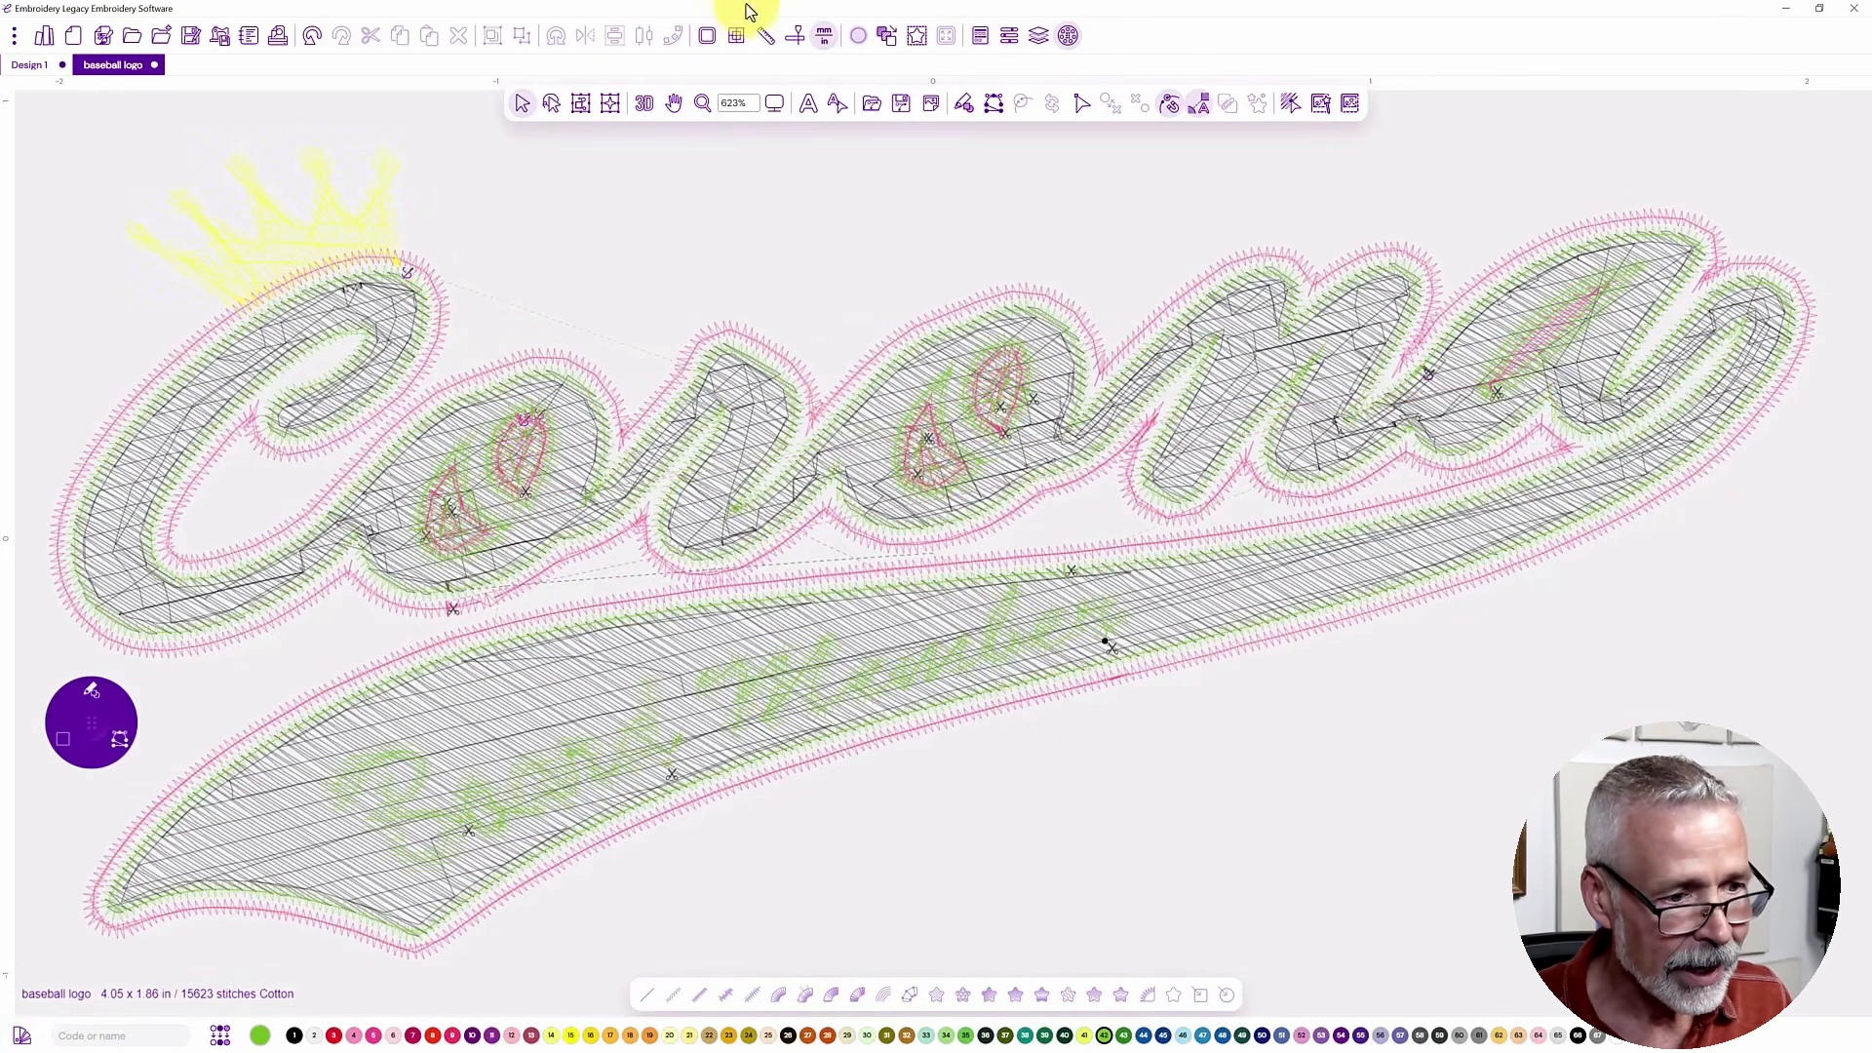
left_click(798, 41)
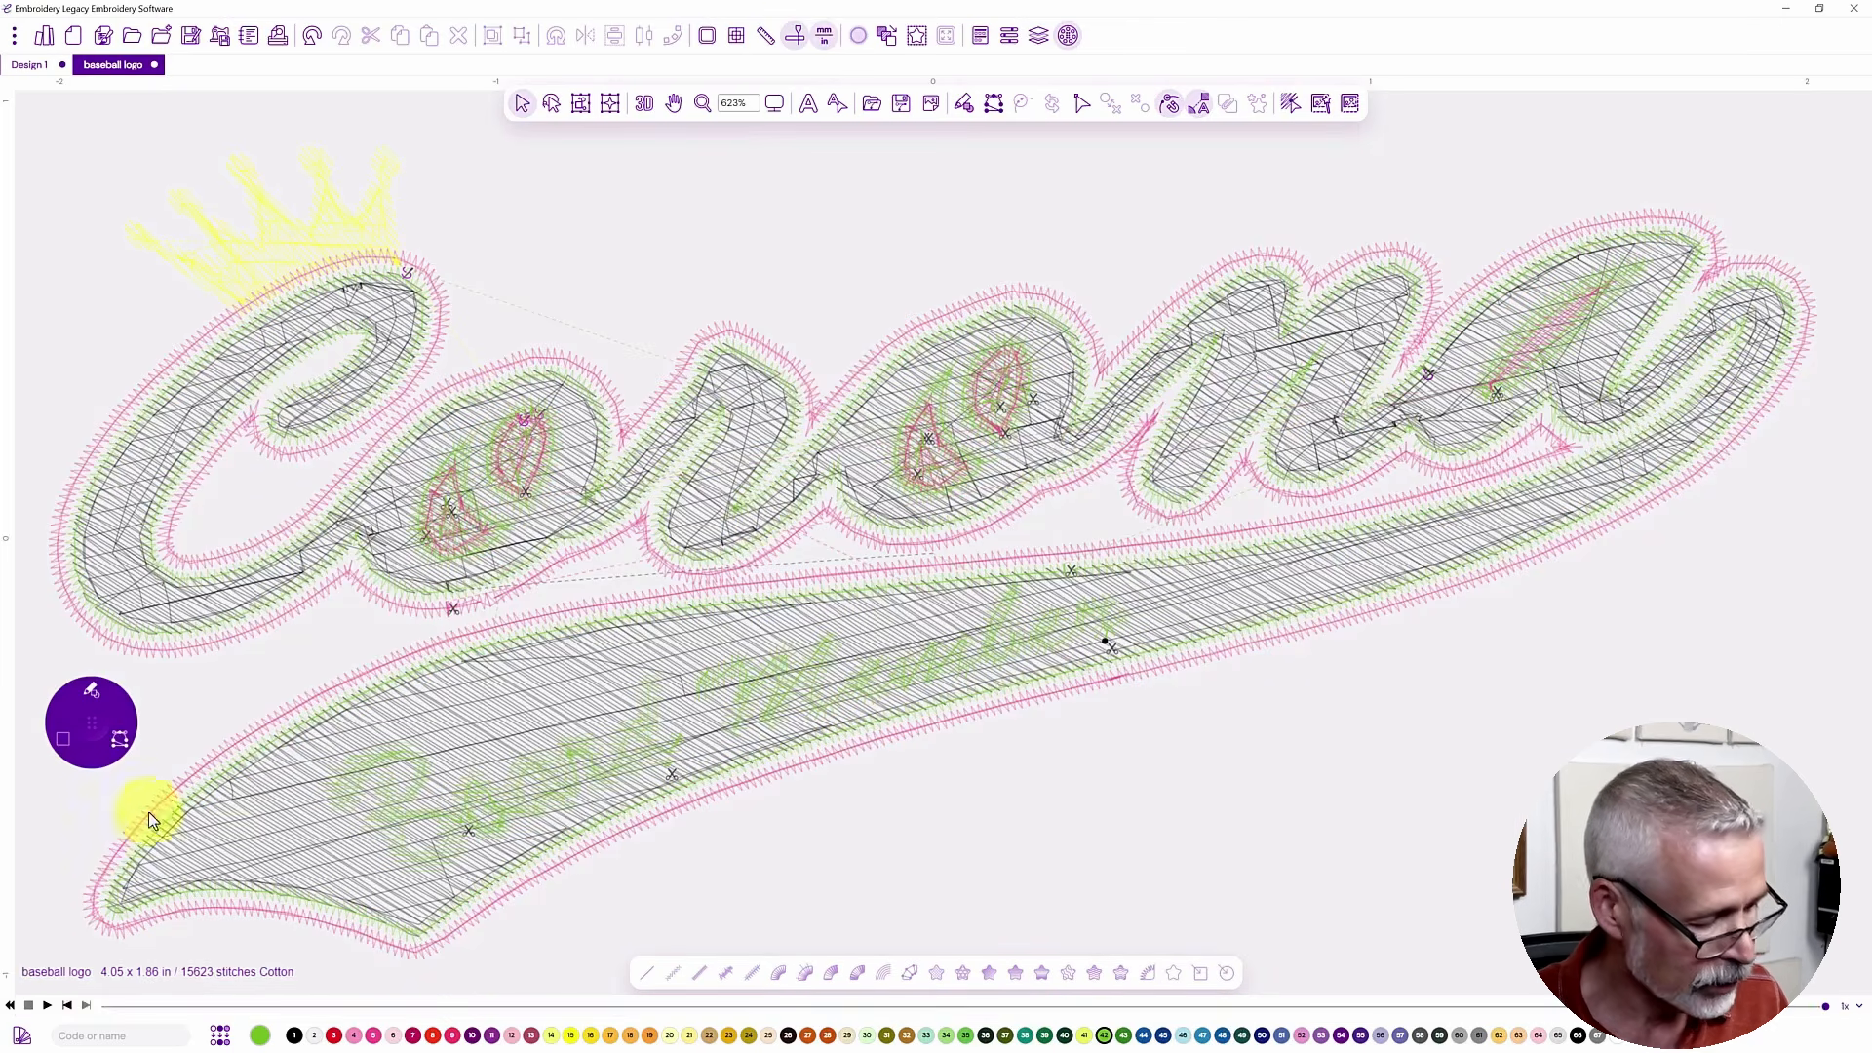
- Play the stitch-out simulation of the whole logo at 6x speed
left_click(47, 1005)
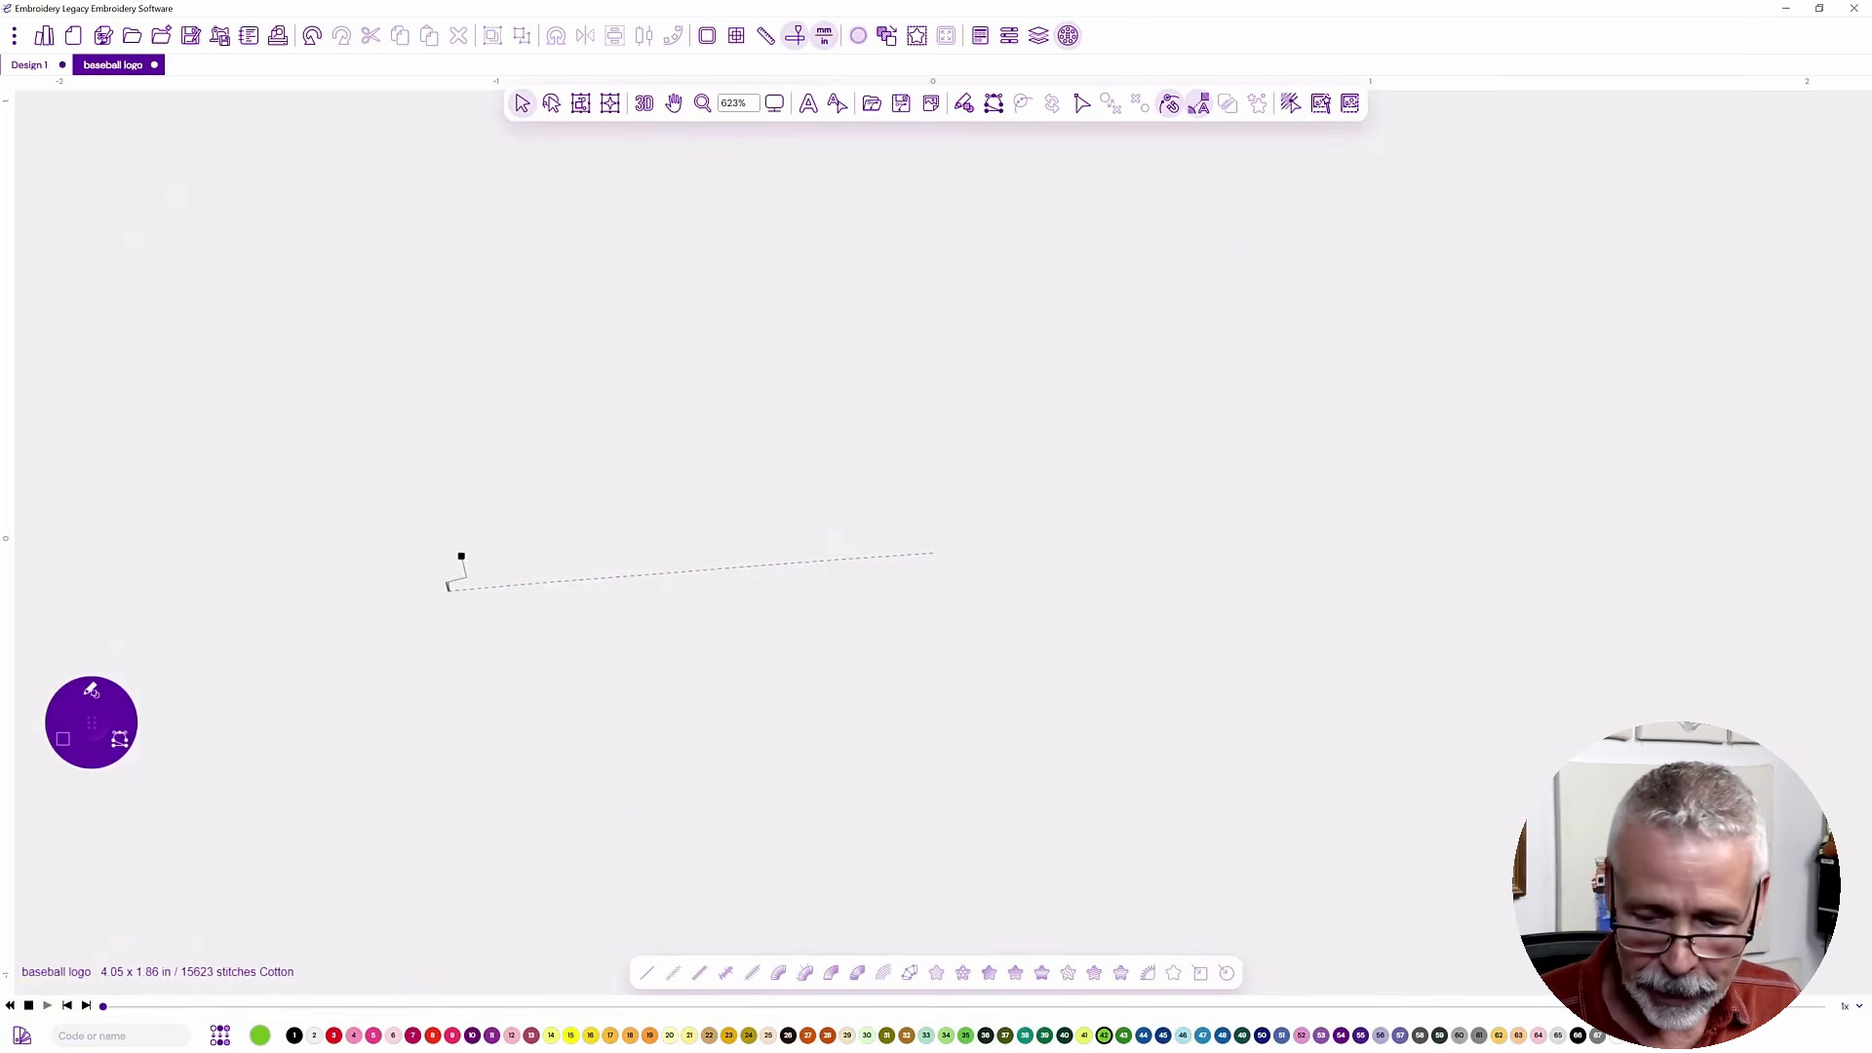
left_click(1855, 1010)
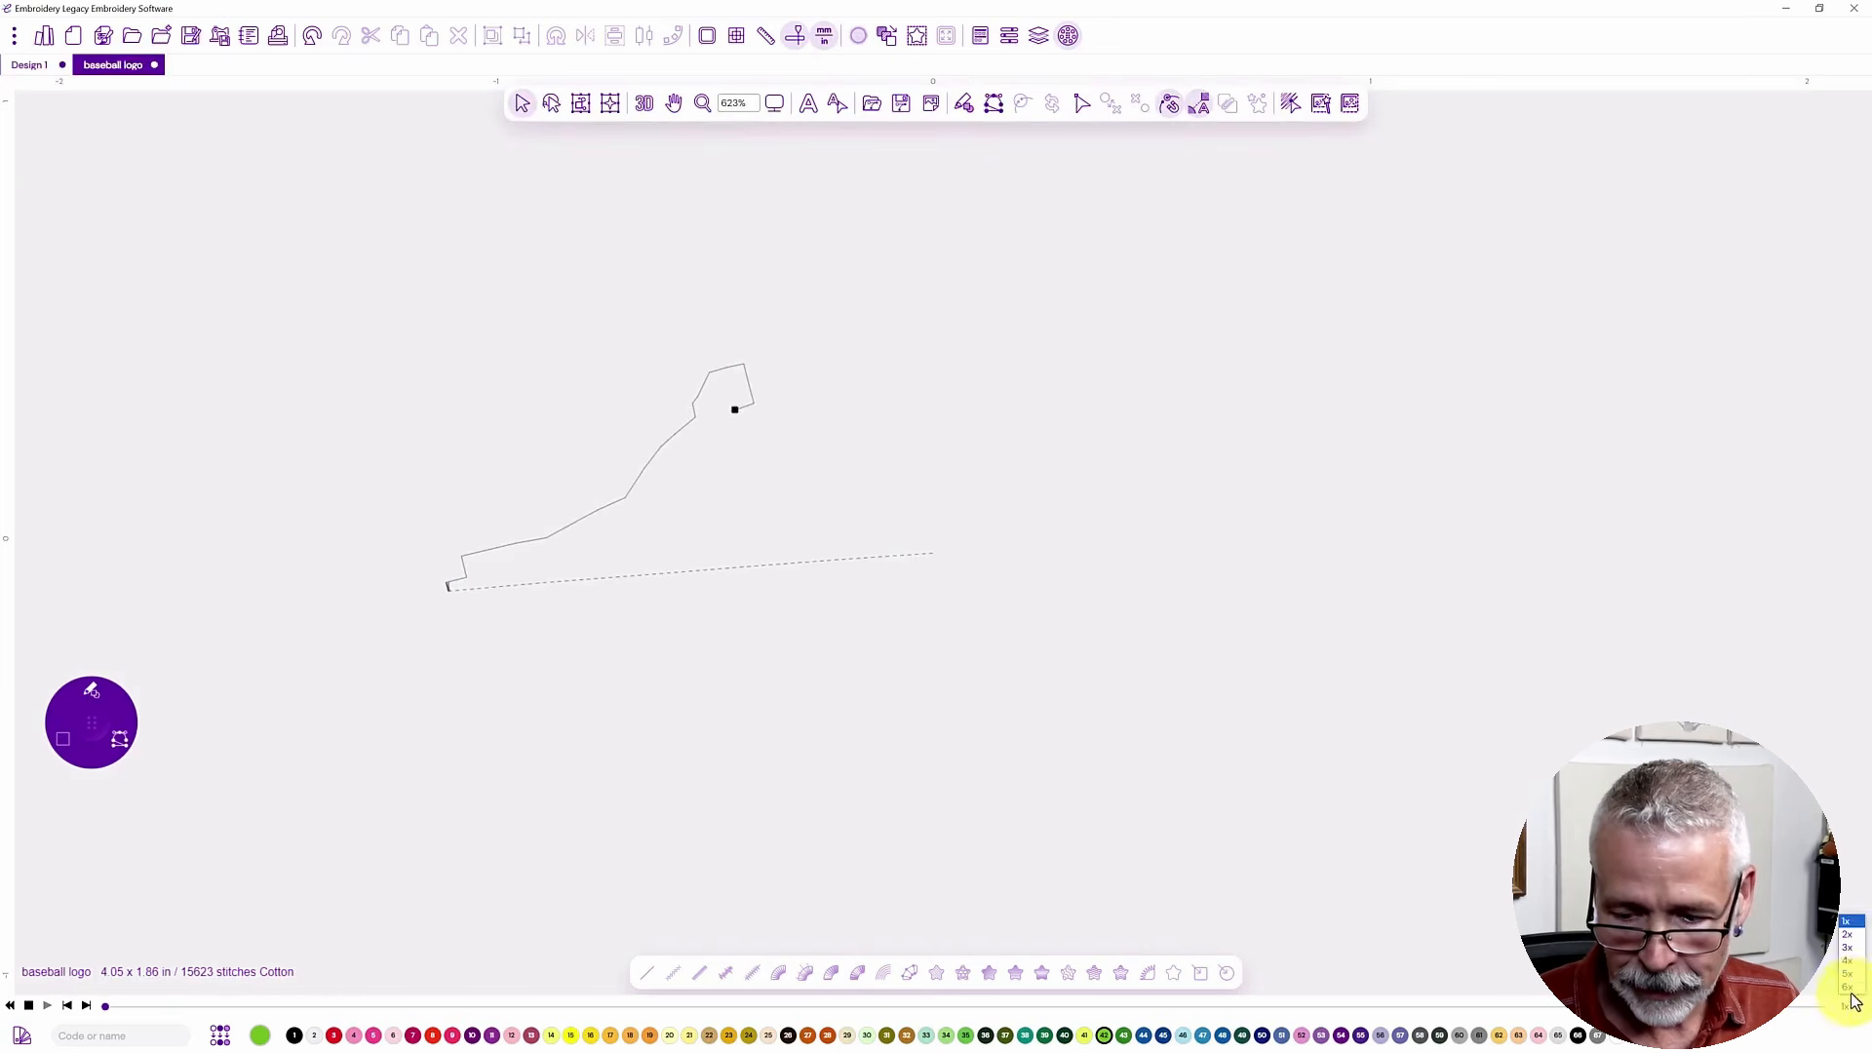
left_click(1850, 987)
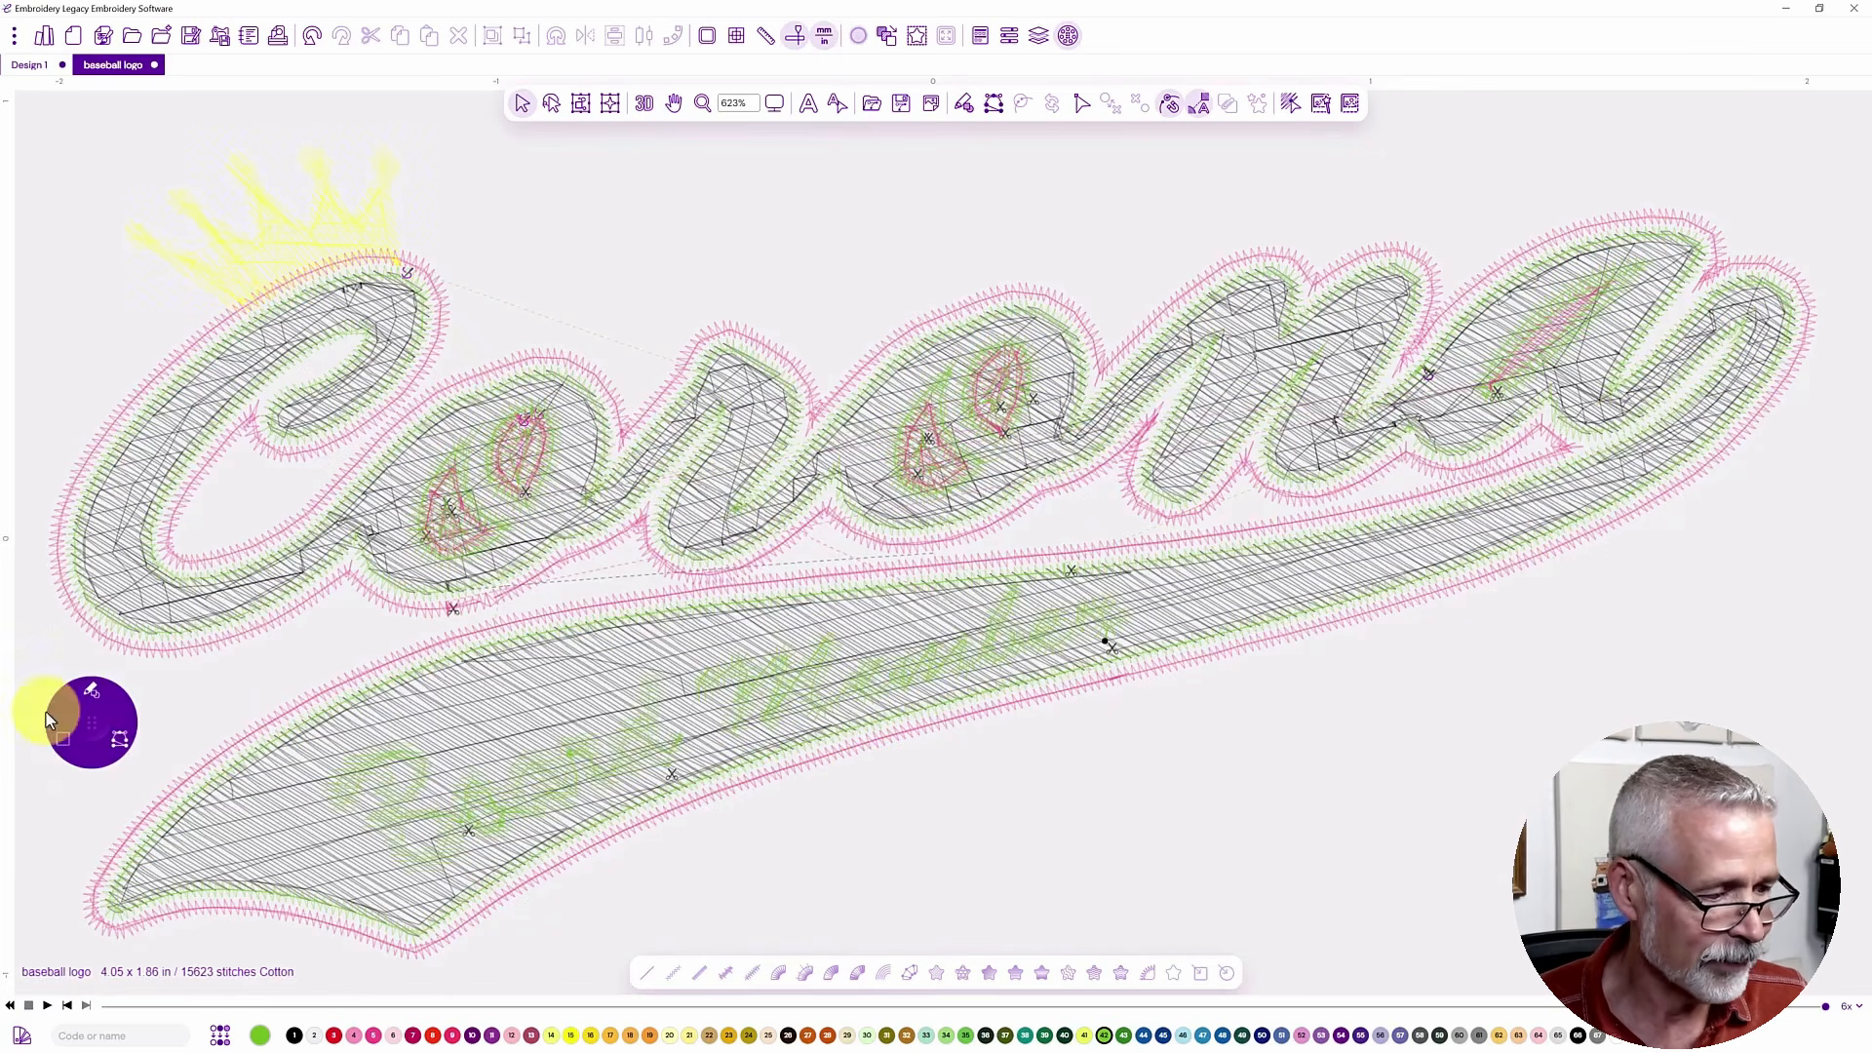
- Select the letter B of Board and inspect the stitch lines around the r of Corona up close
left_click(390, 816)
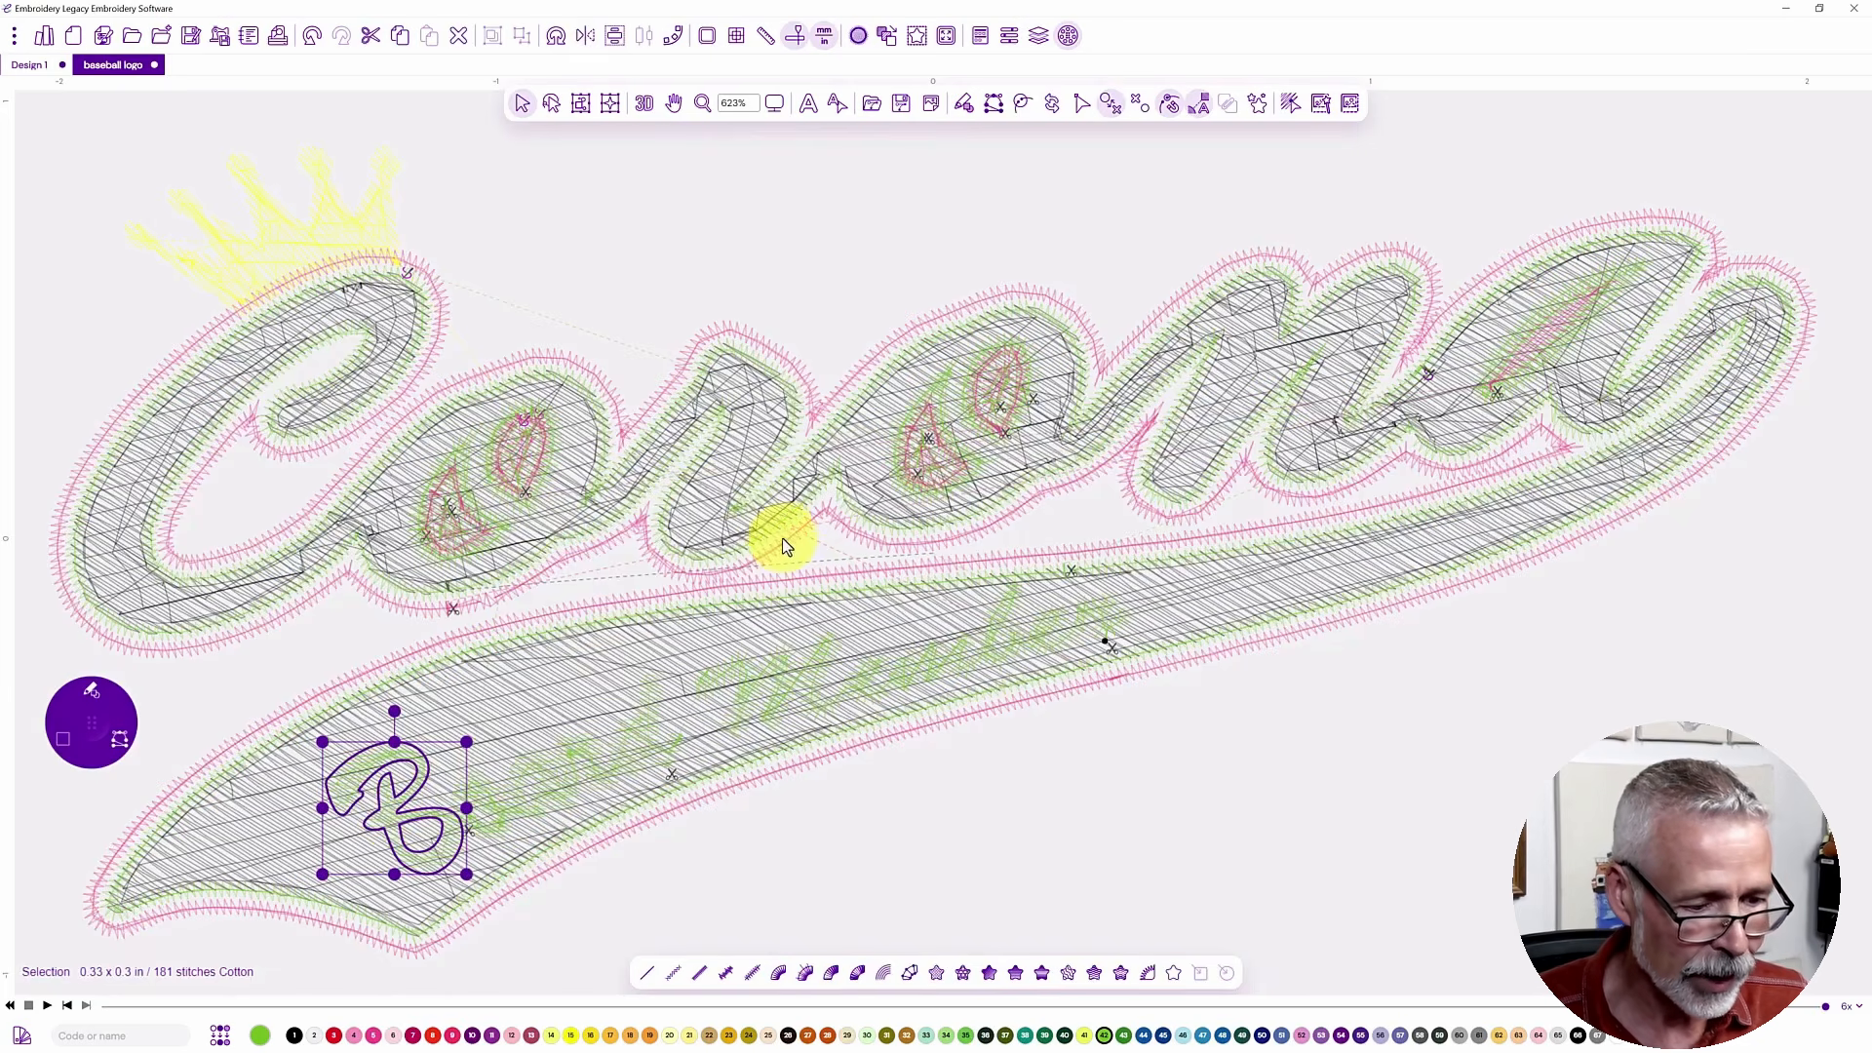
scroll(782, 539, "up", 3)
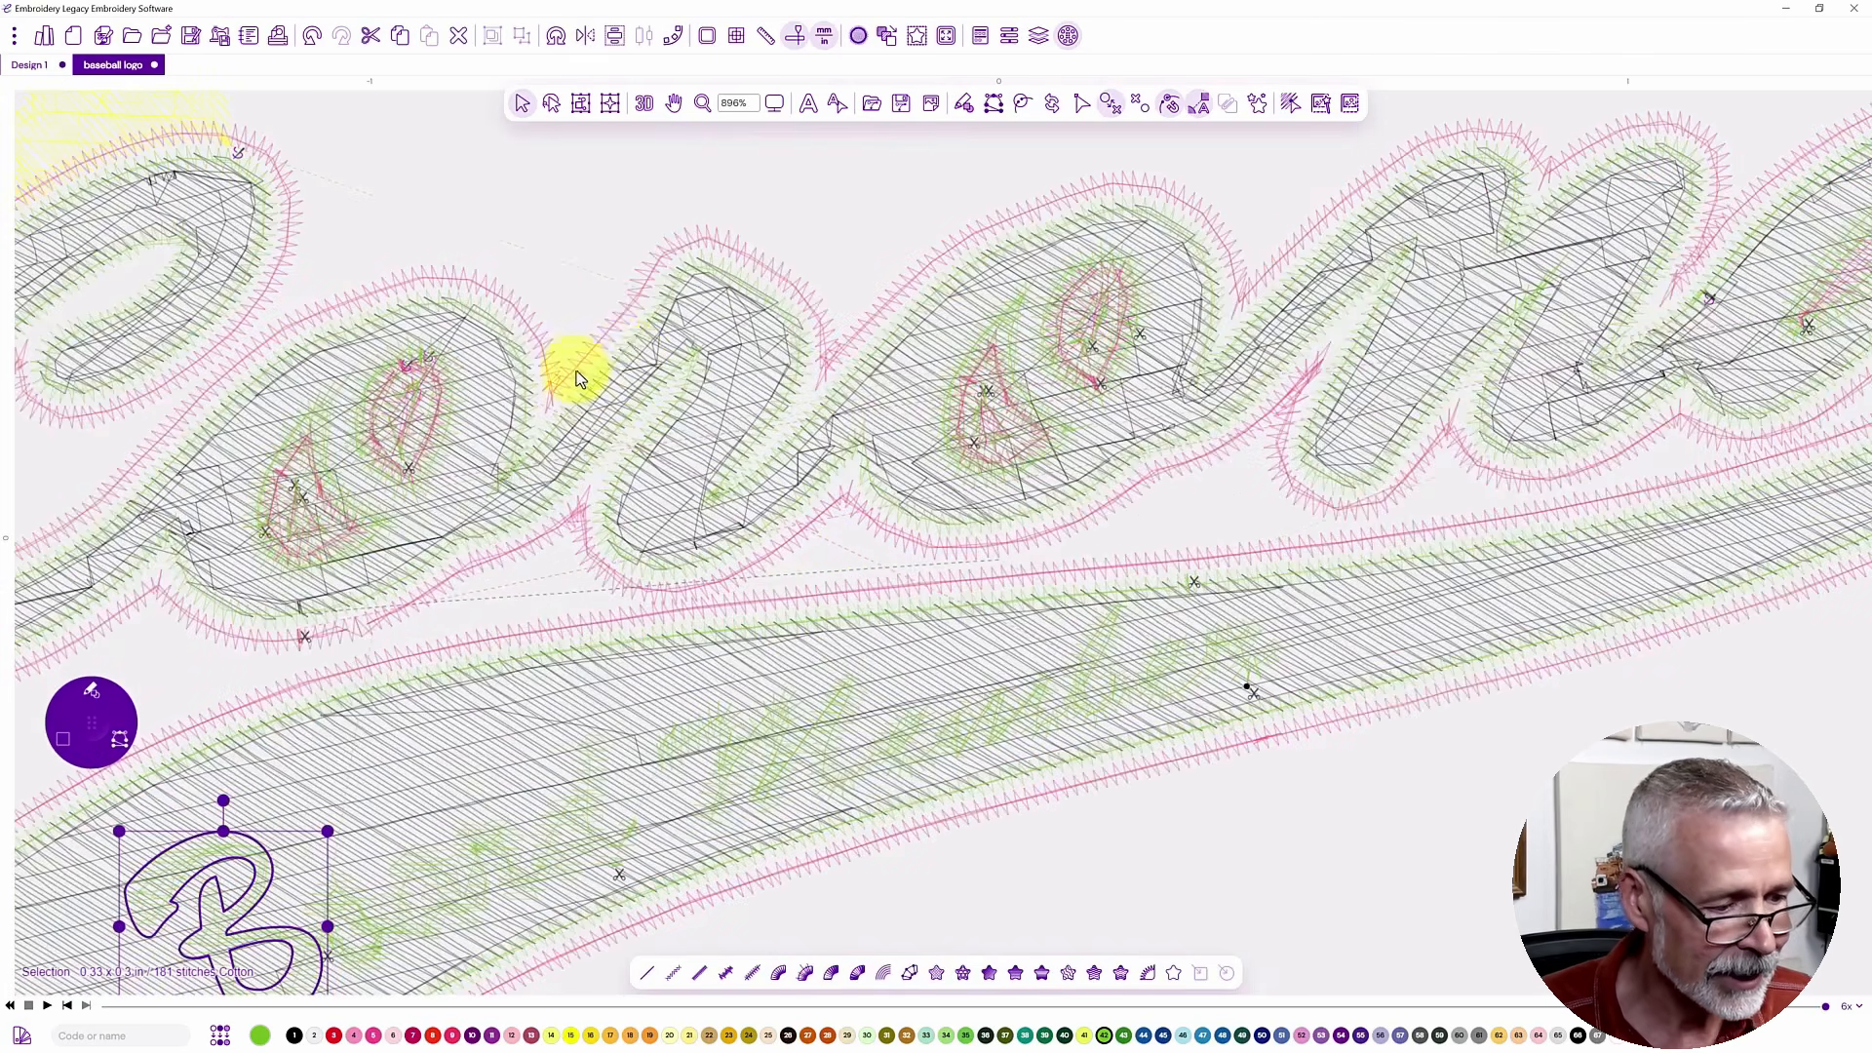
scroll(612, 336, "up", 4)
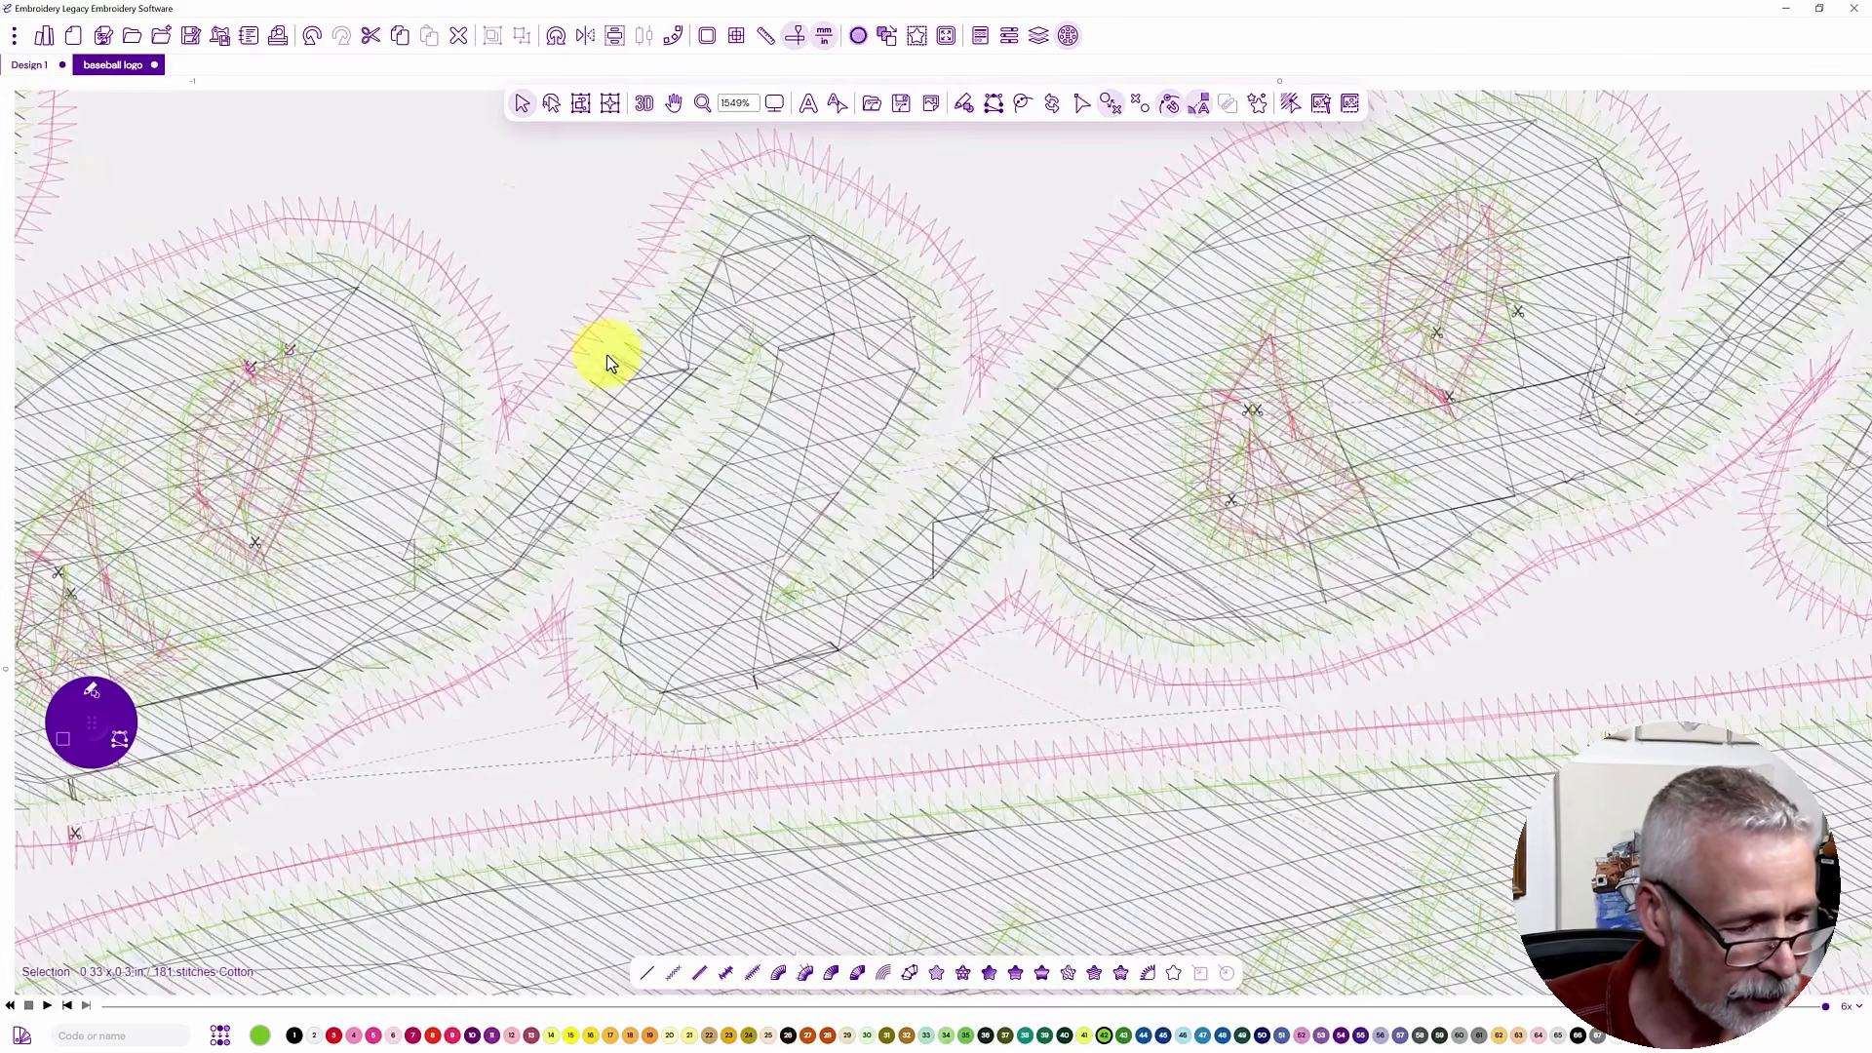
- Add the large lime green Steil path to the selection, show the stitches in 3D and set the stitch width to 1 mm
left_click(1038, 35)
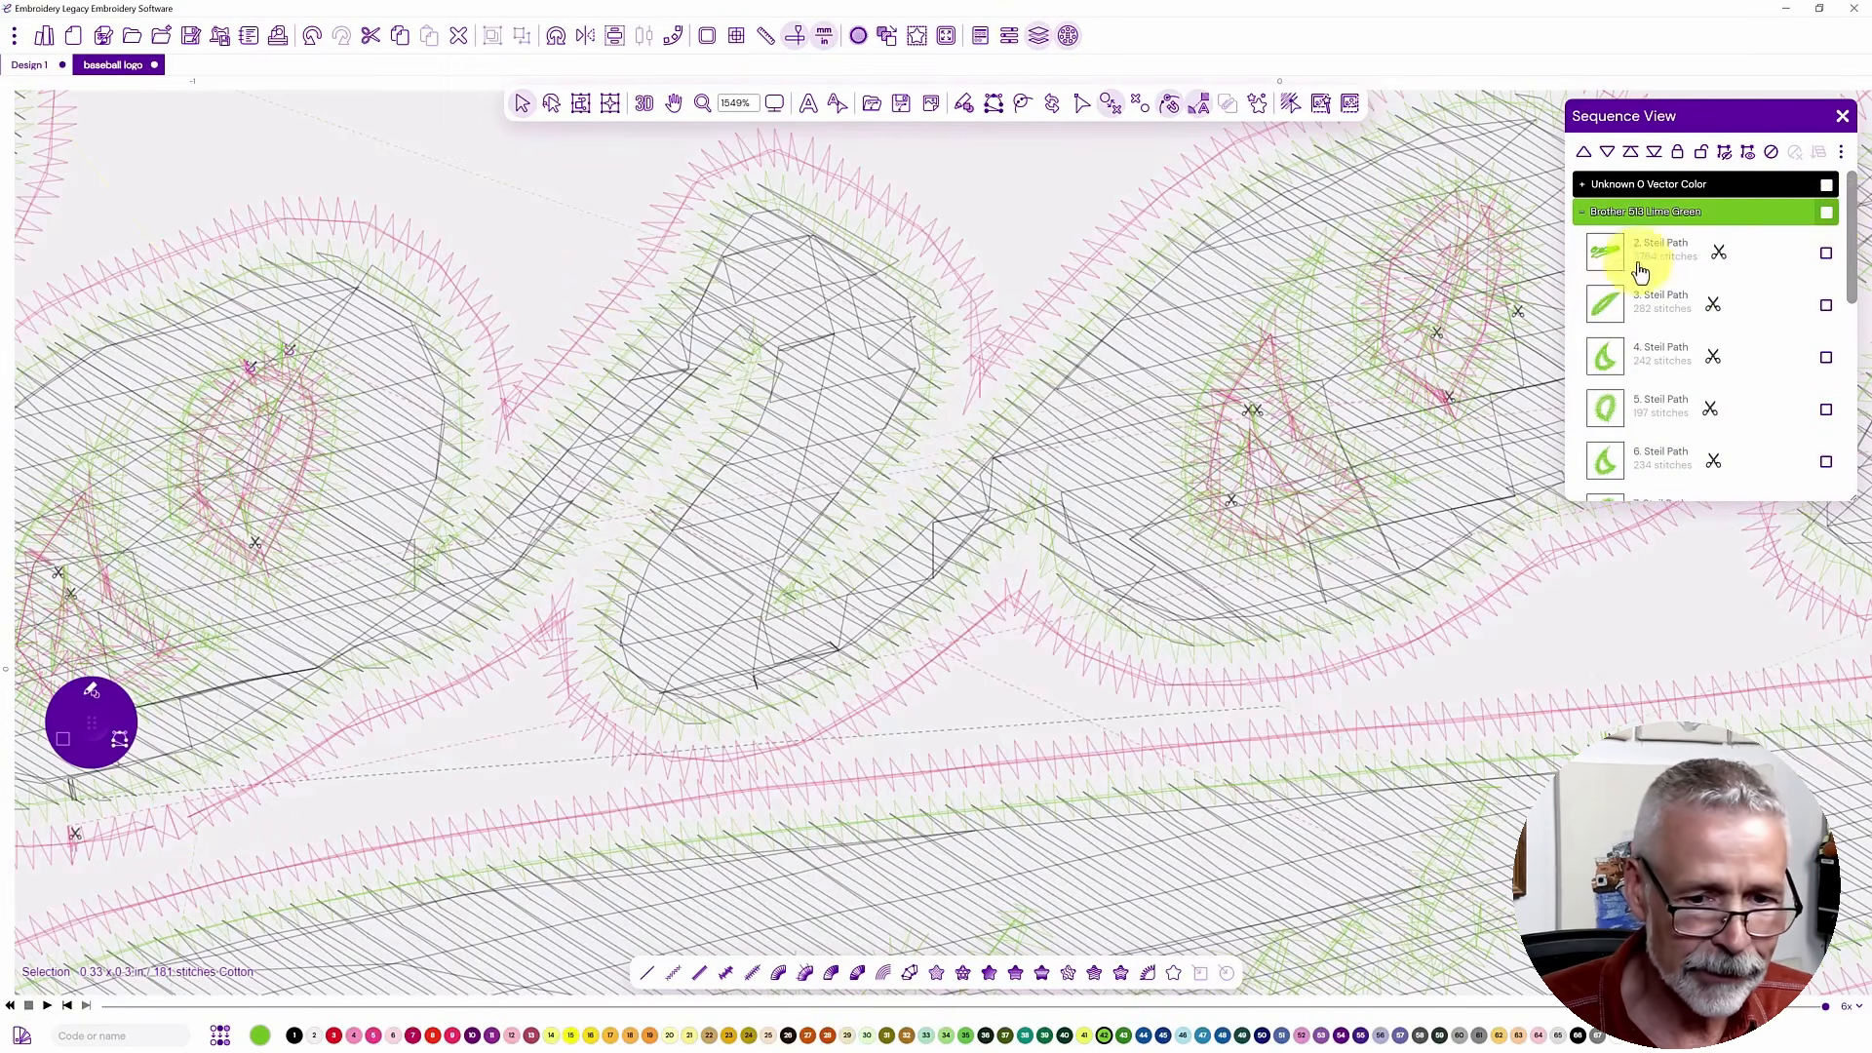
left_click(1828, 256)
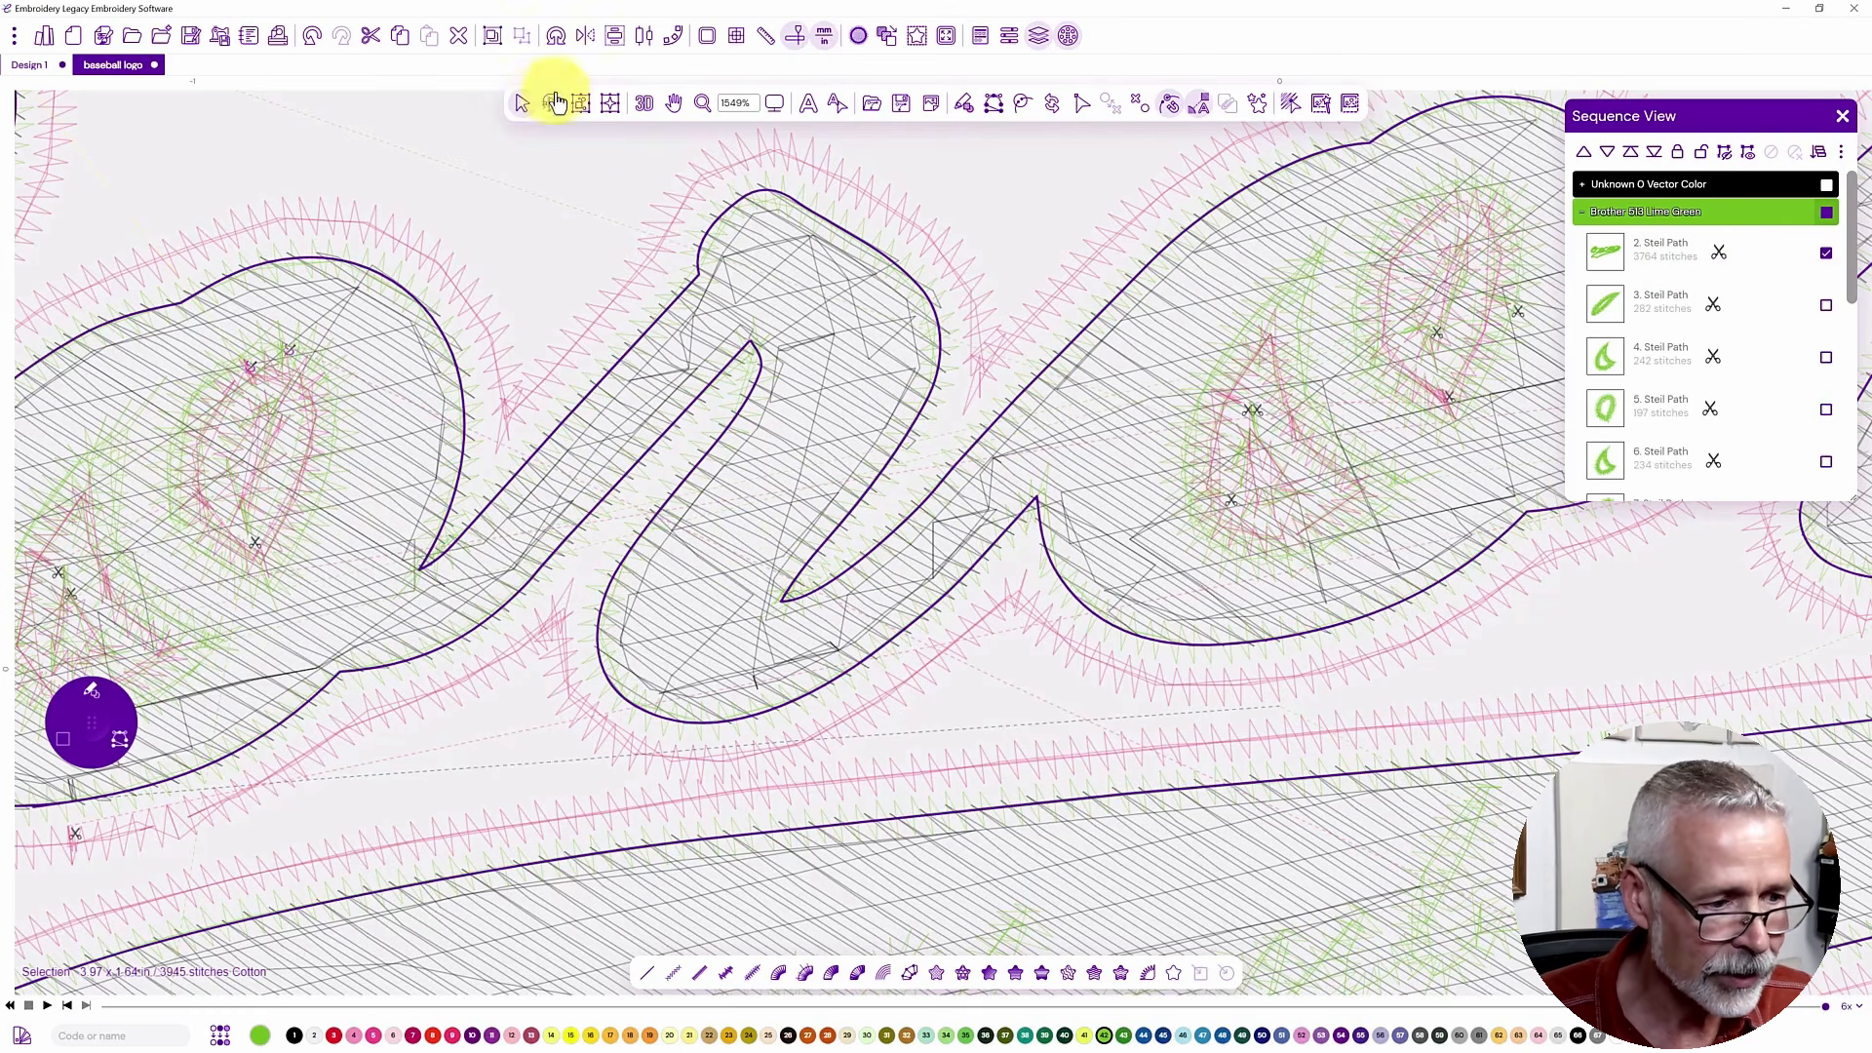
left_click(645, 109)
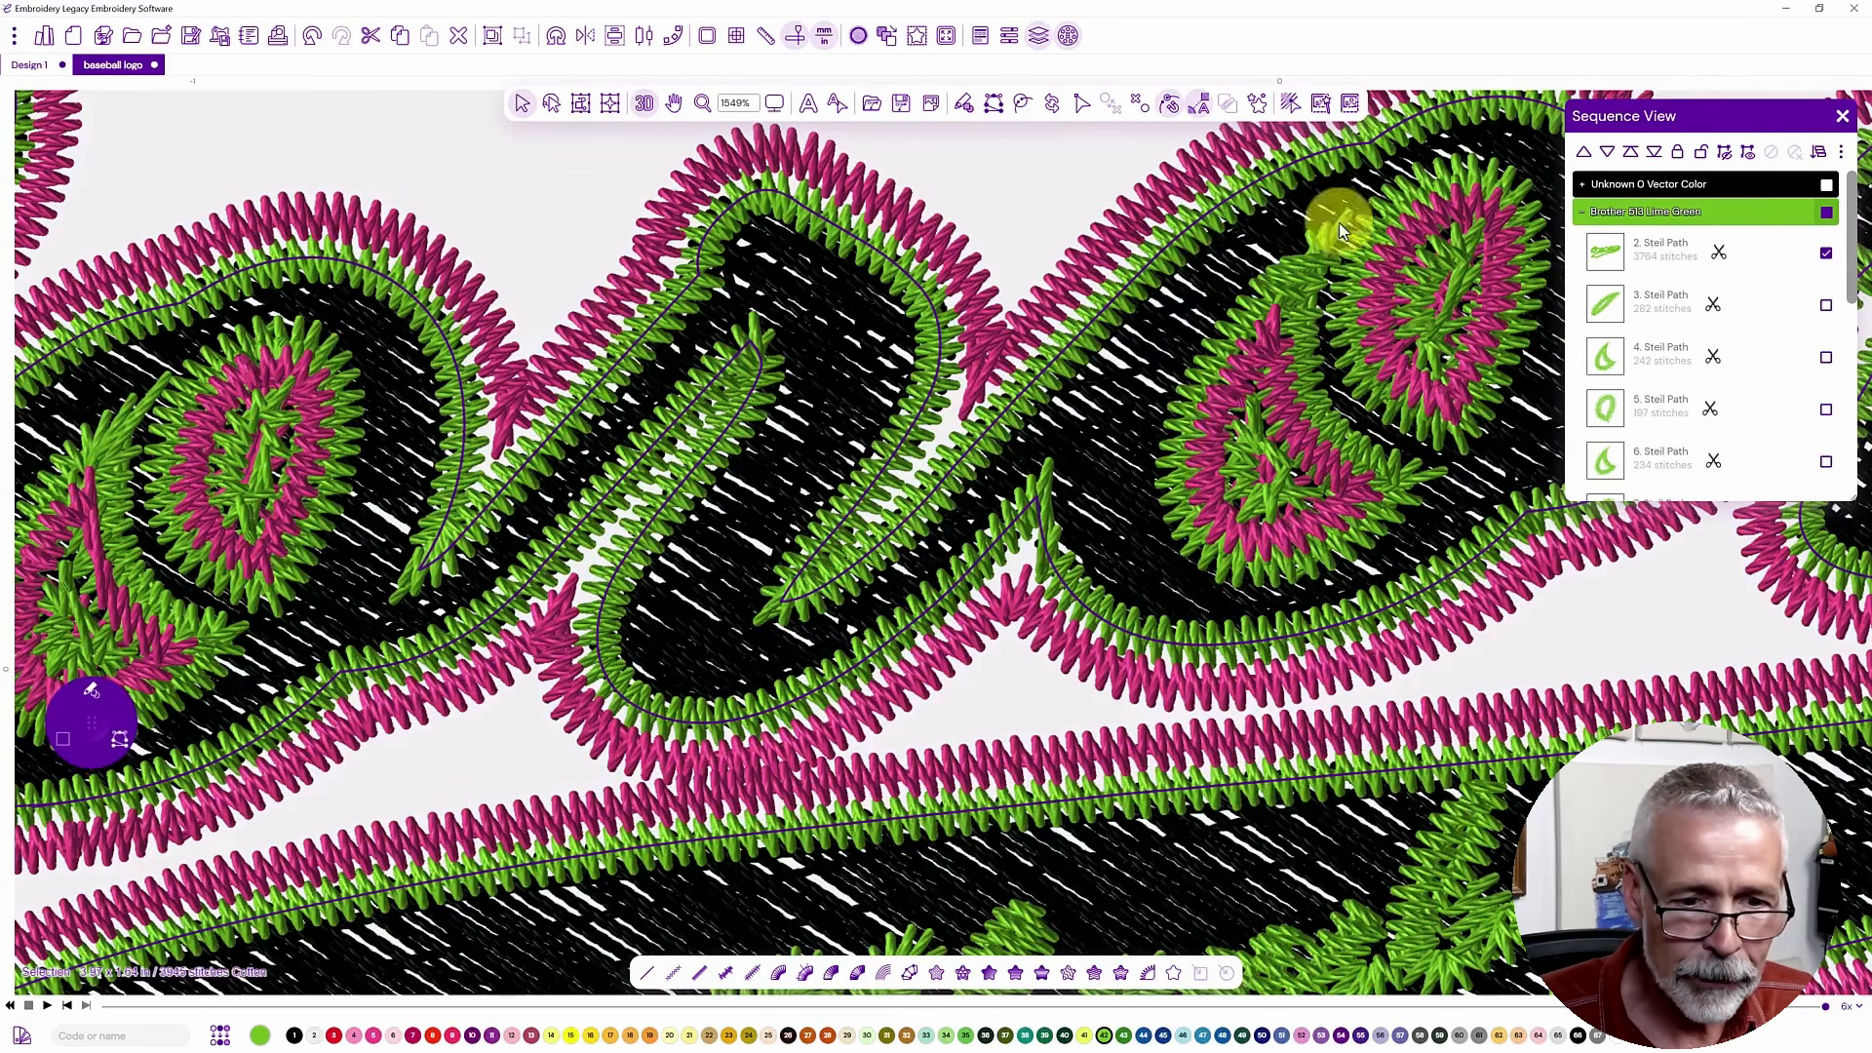
left_click(1009, 35)
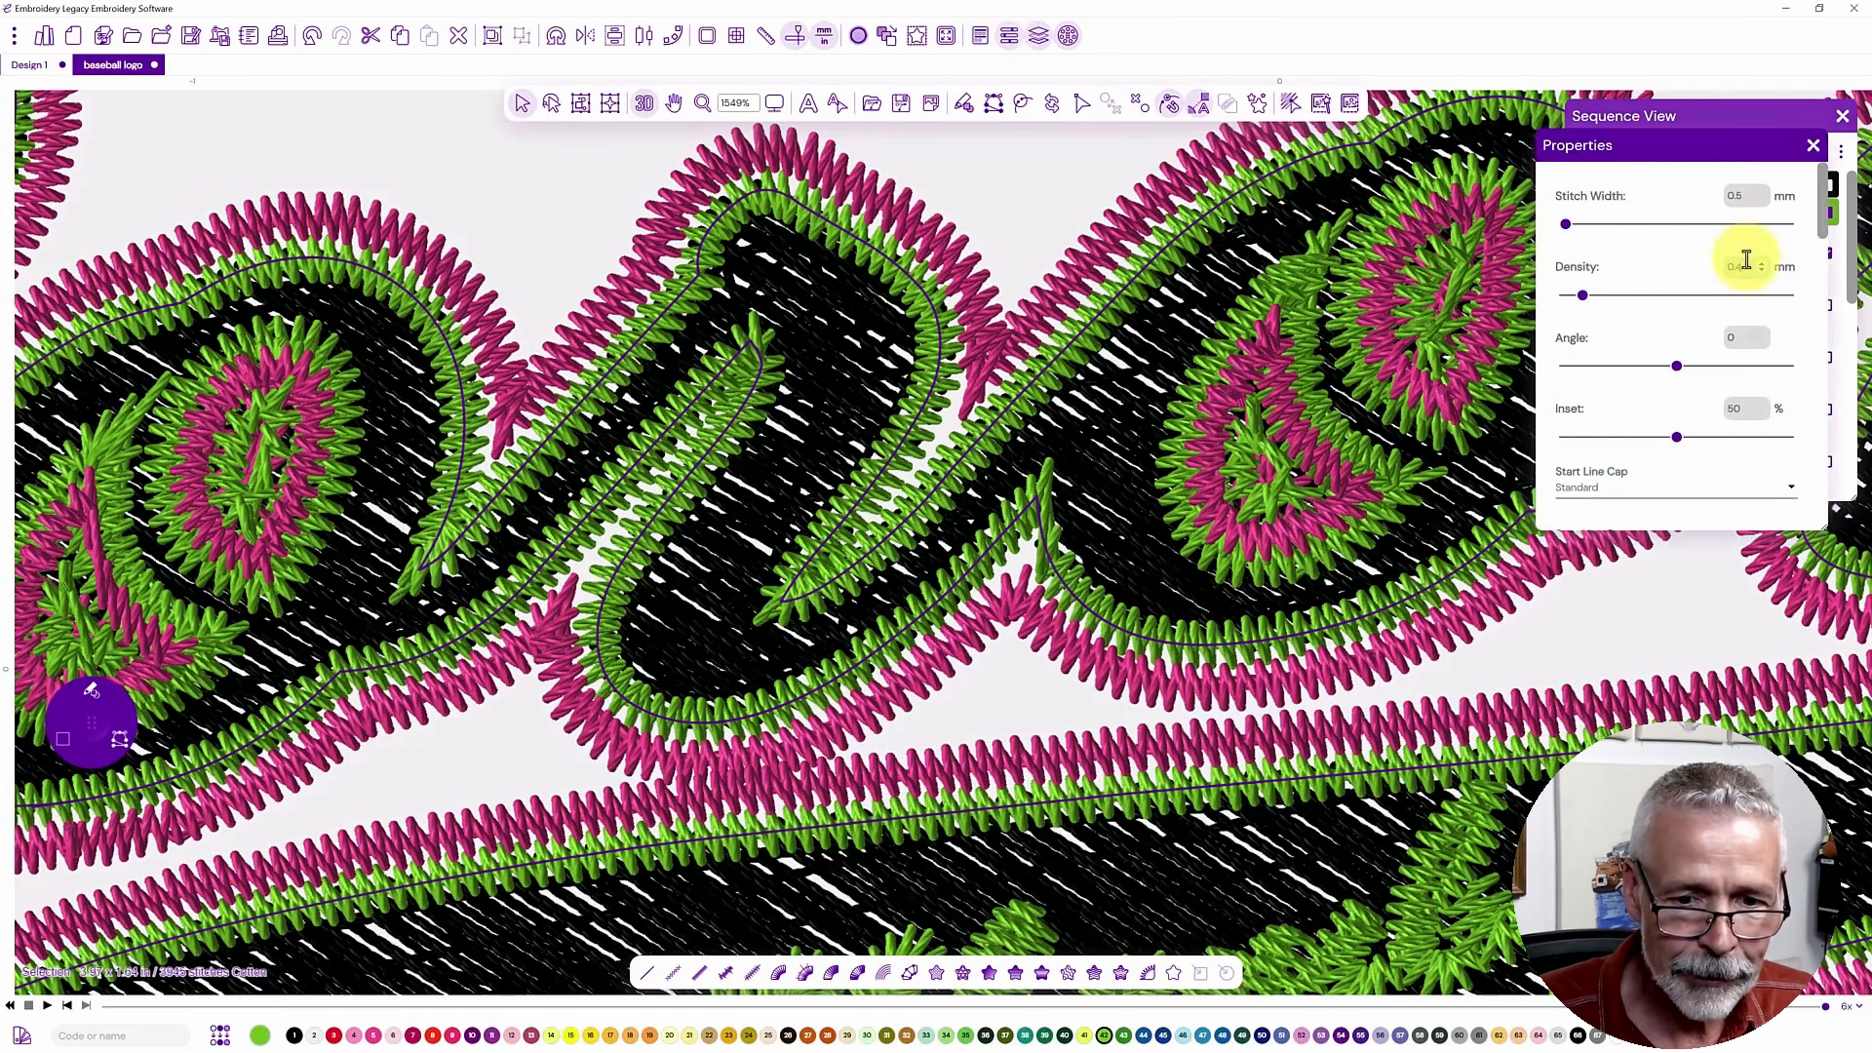
double_click(1740, 195)
type("1")
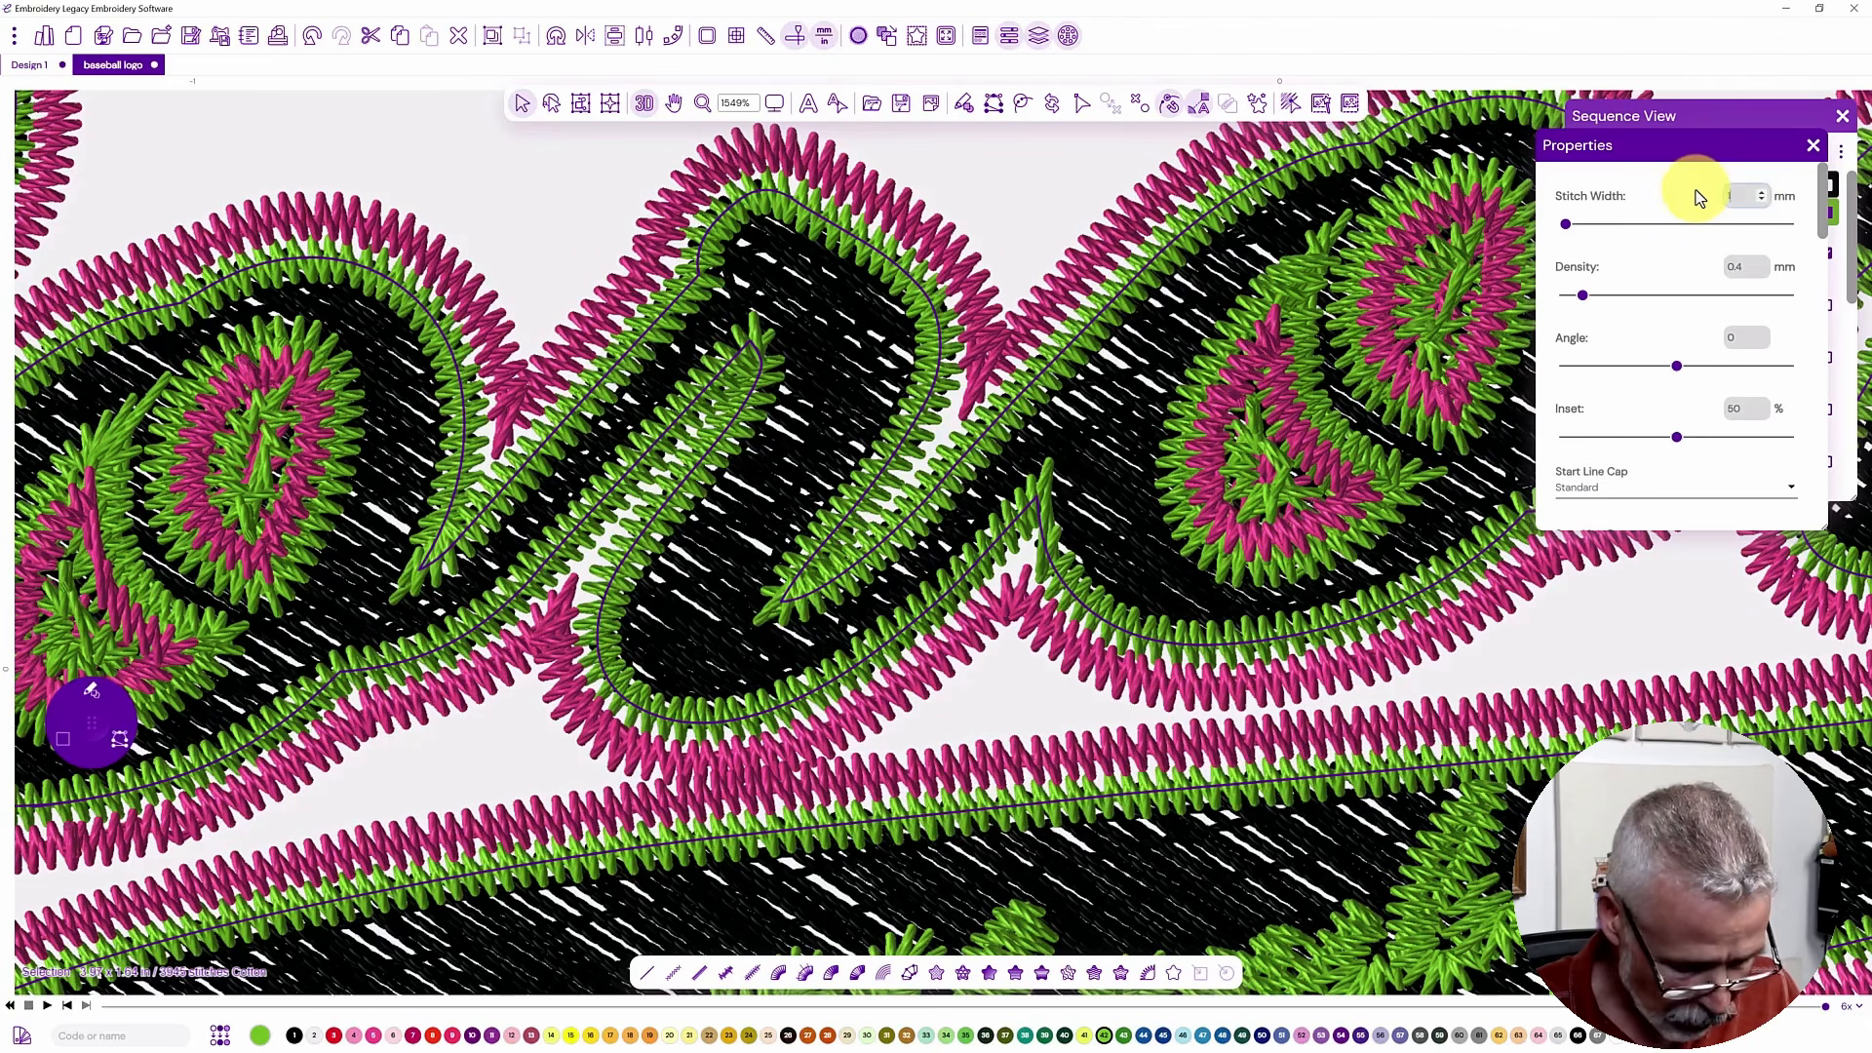
key("Return")
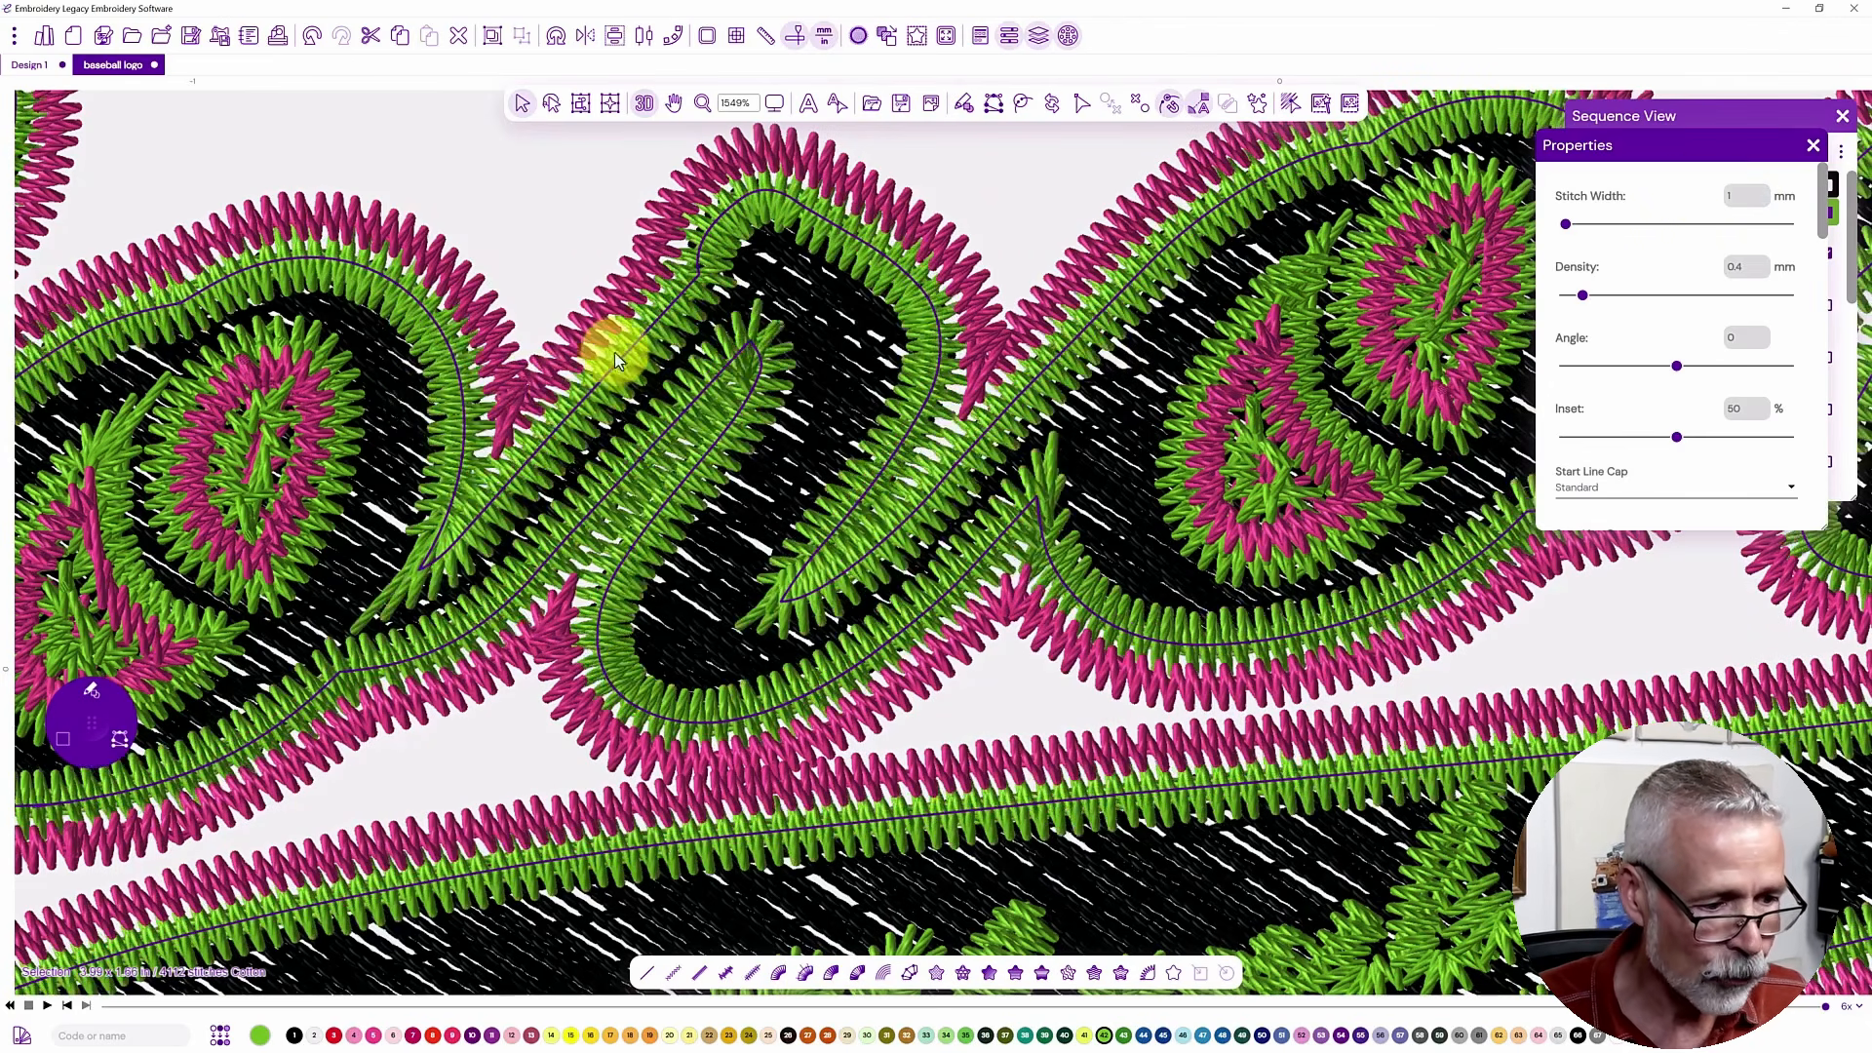
- Set the inset of the selected green outline to 28% and check how it sits around the Corona letters
left_click(1629, 436)
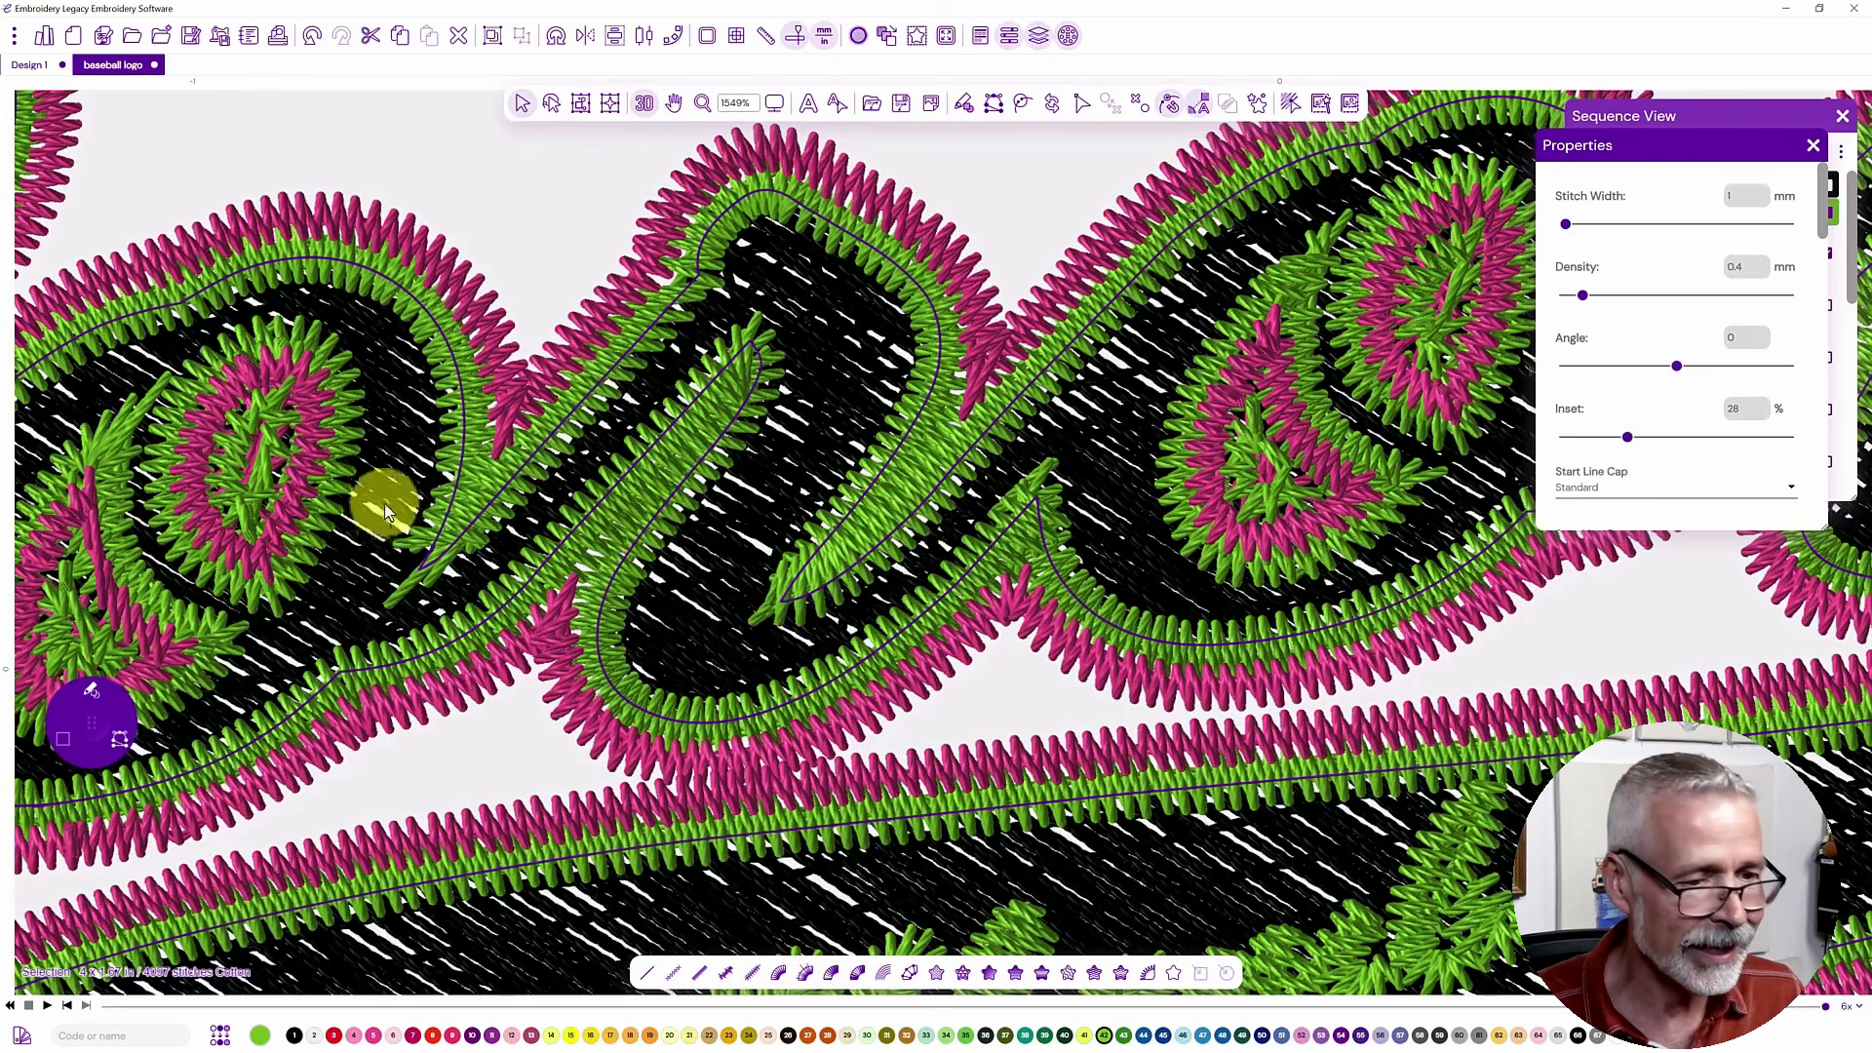
scroll(335, 478, "down", 1)
scroll(336, 477, "down", 1)
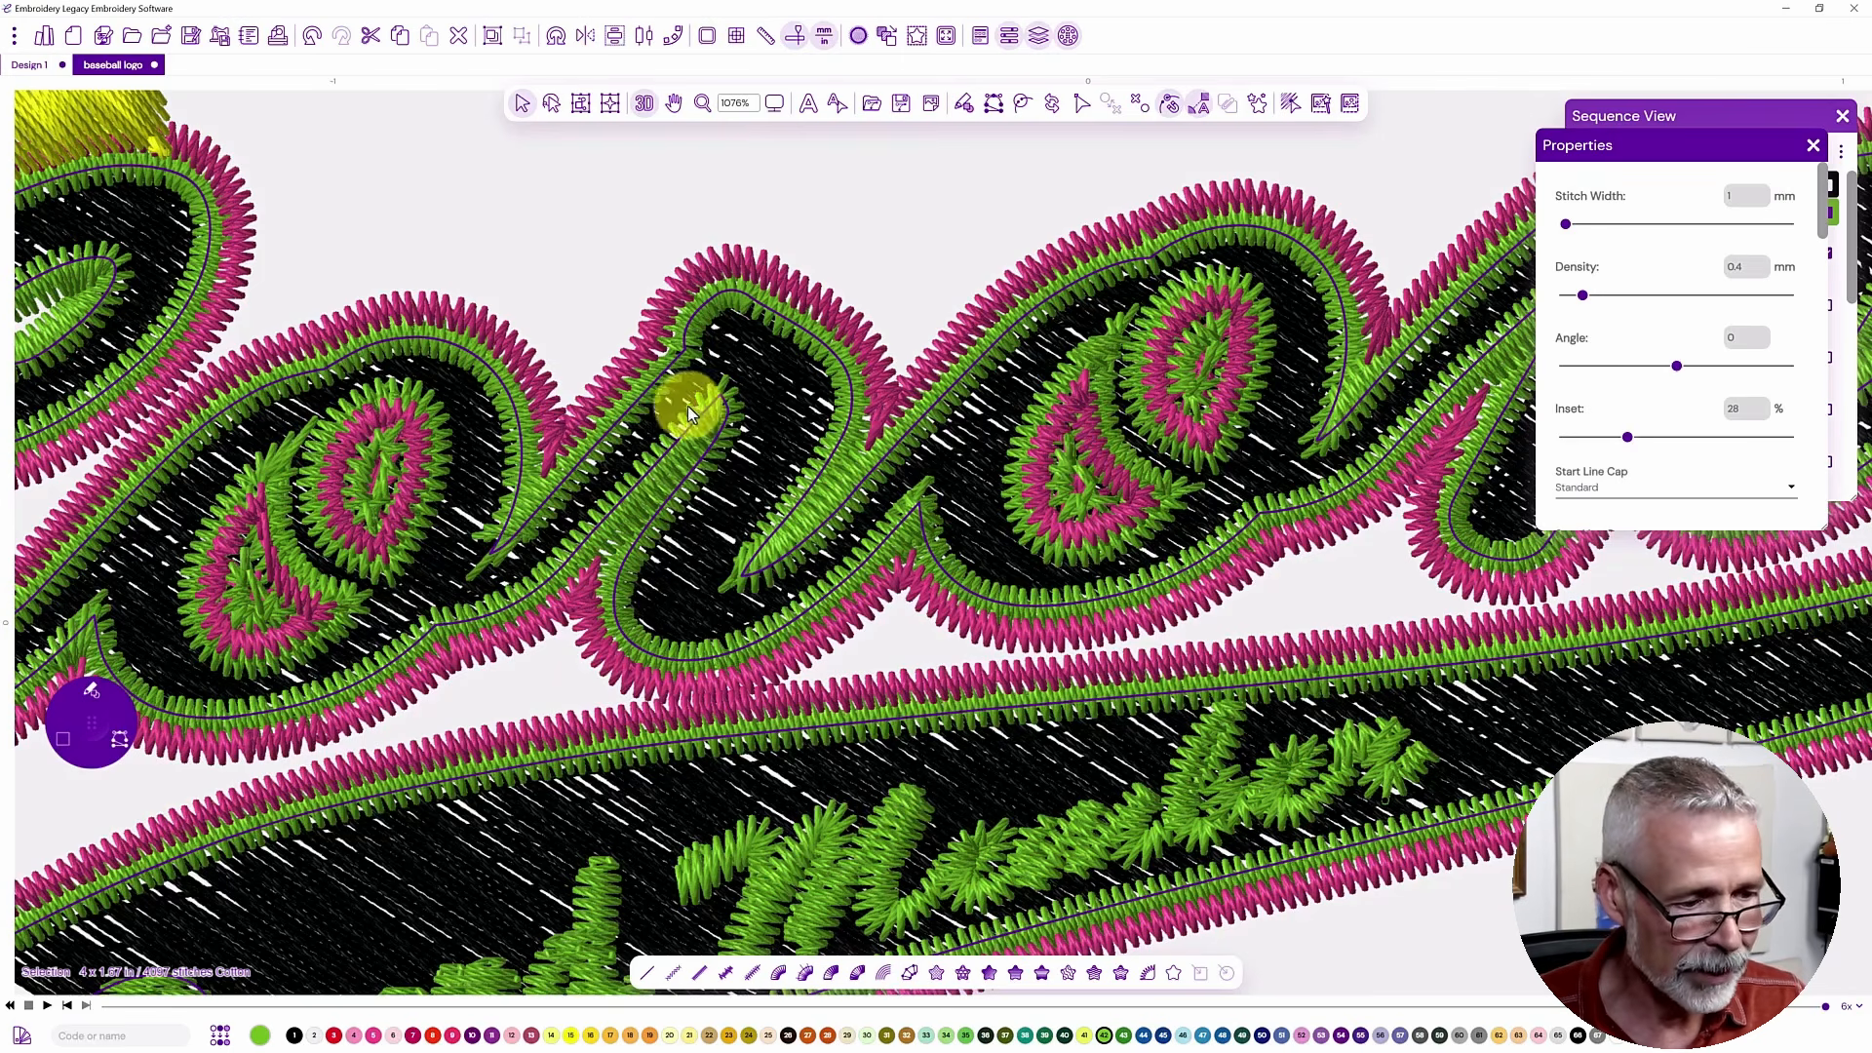
key("space")
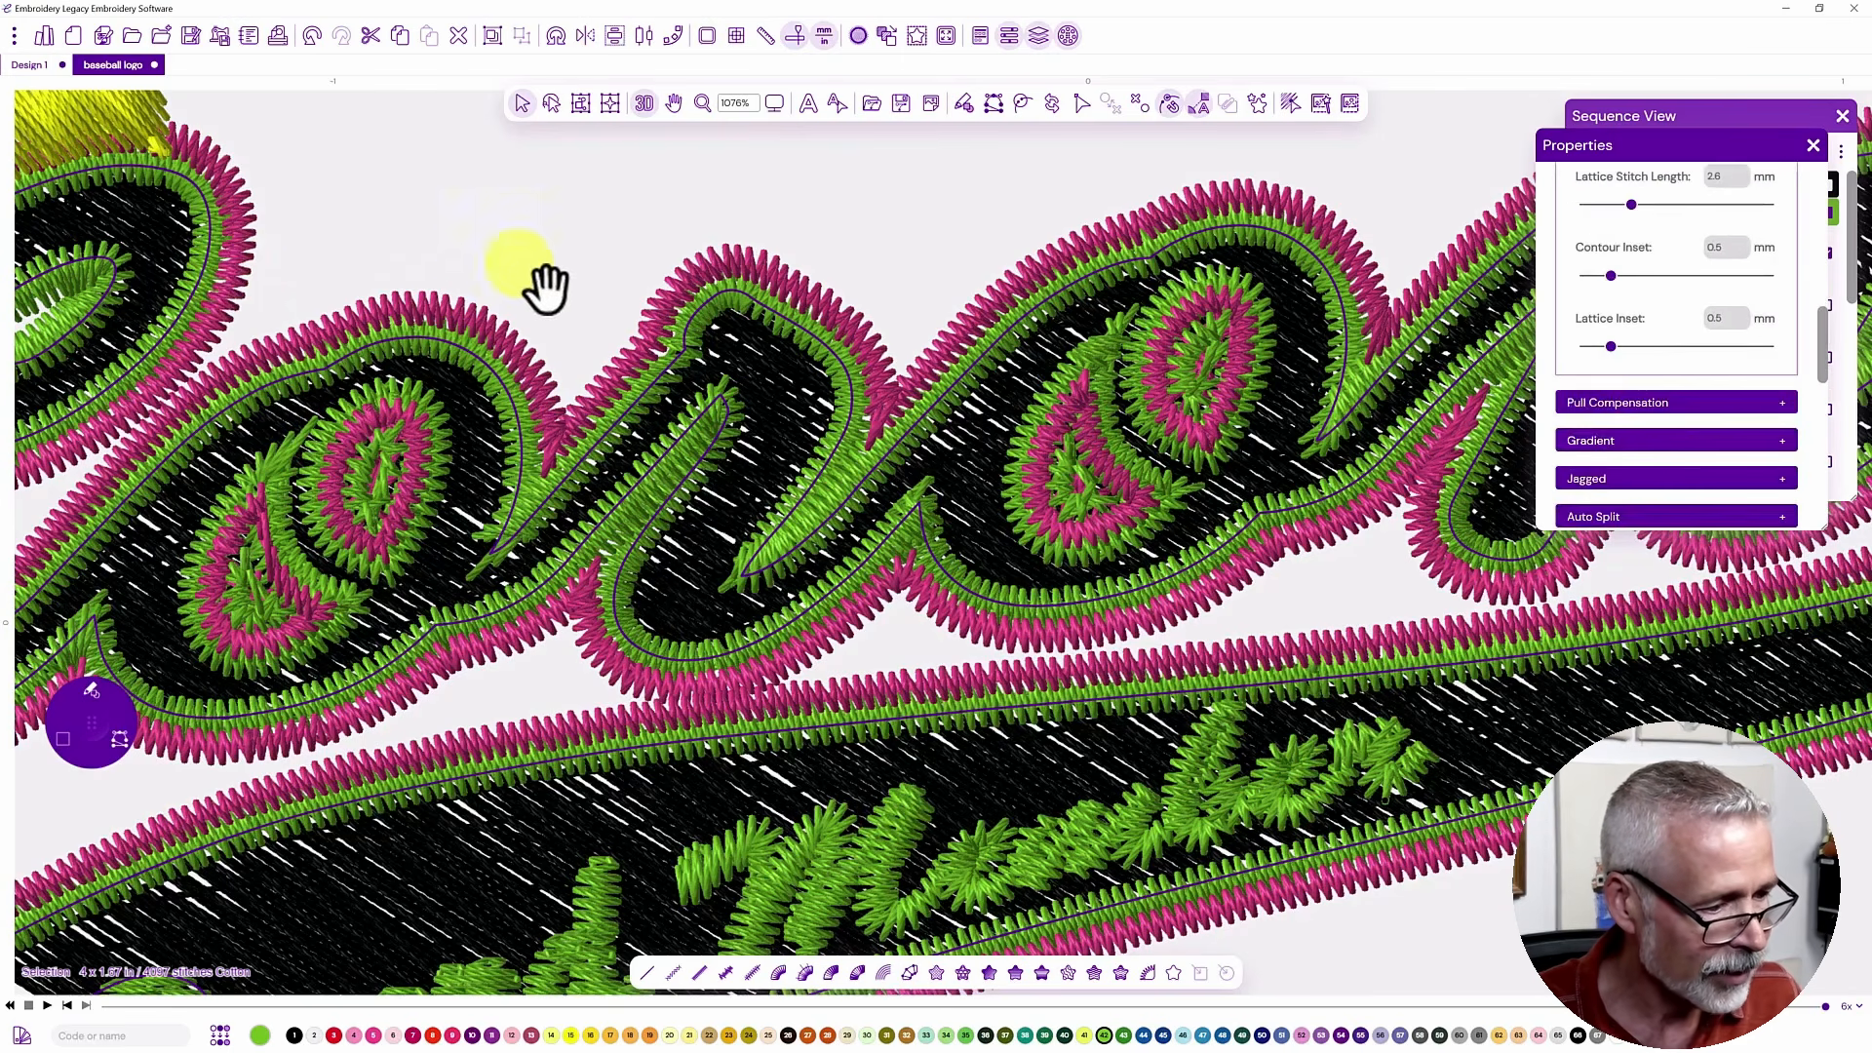
left_click_drag(117, 359, 240, 342)
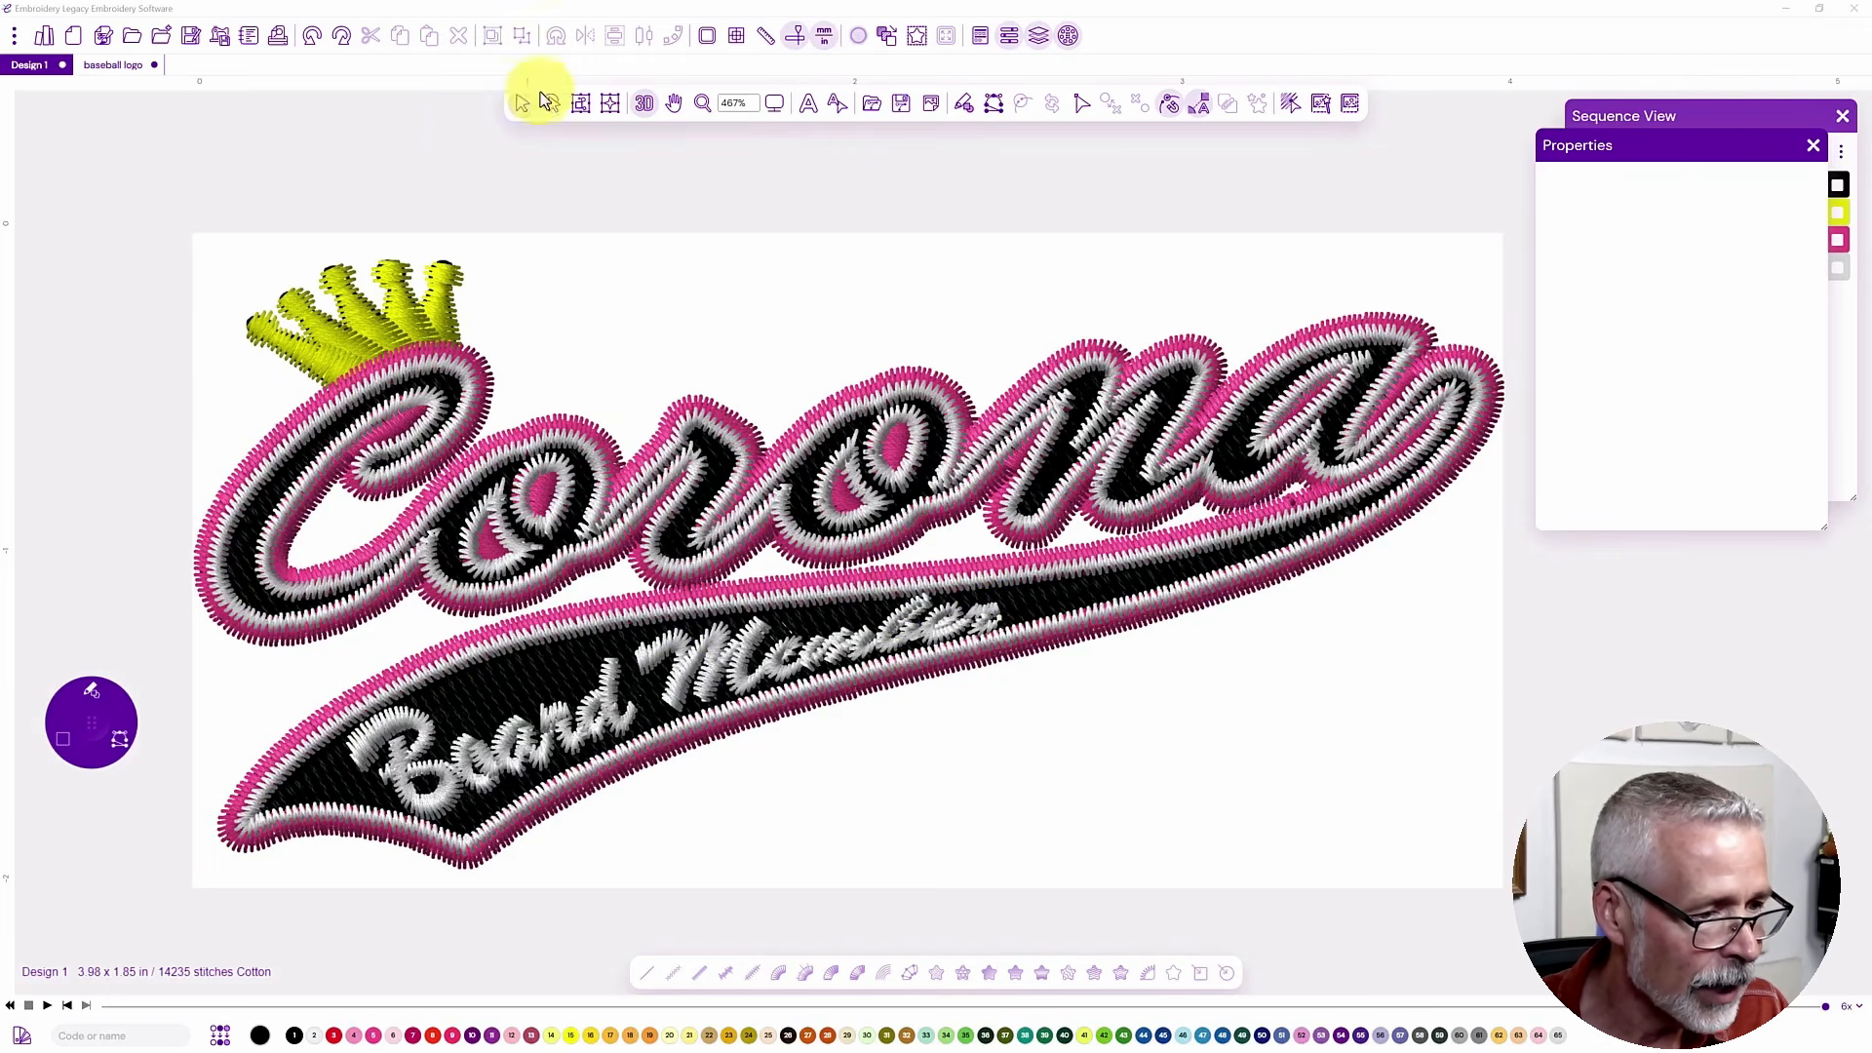
- Compare Design 1's flat stitch lines with its artwork backdrop around the Corona letters, then hide the backdrop
left_click(647, 105)
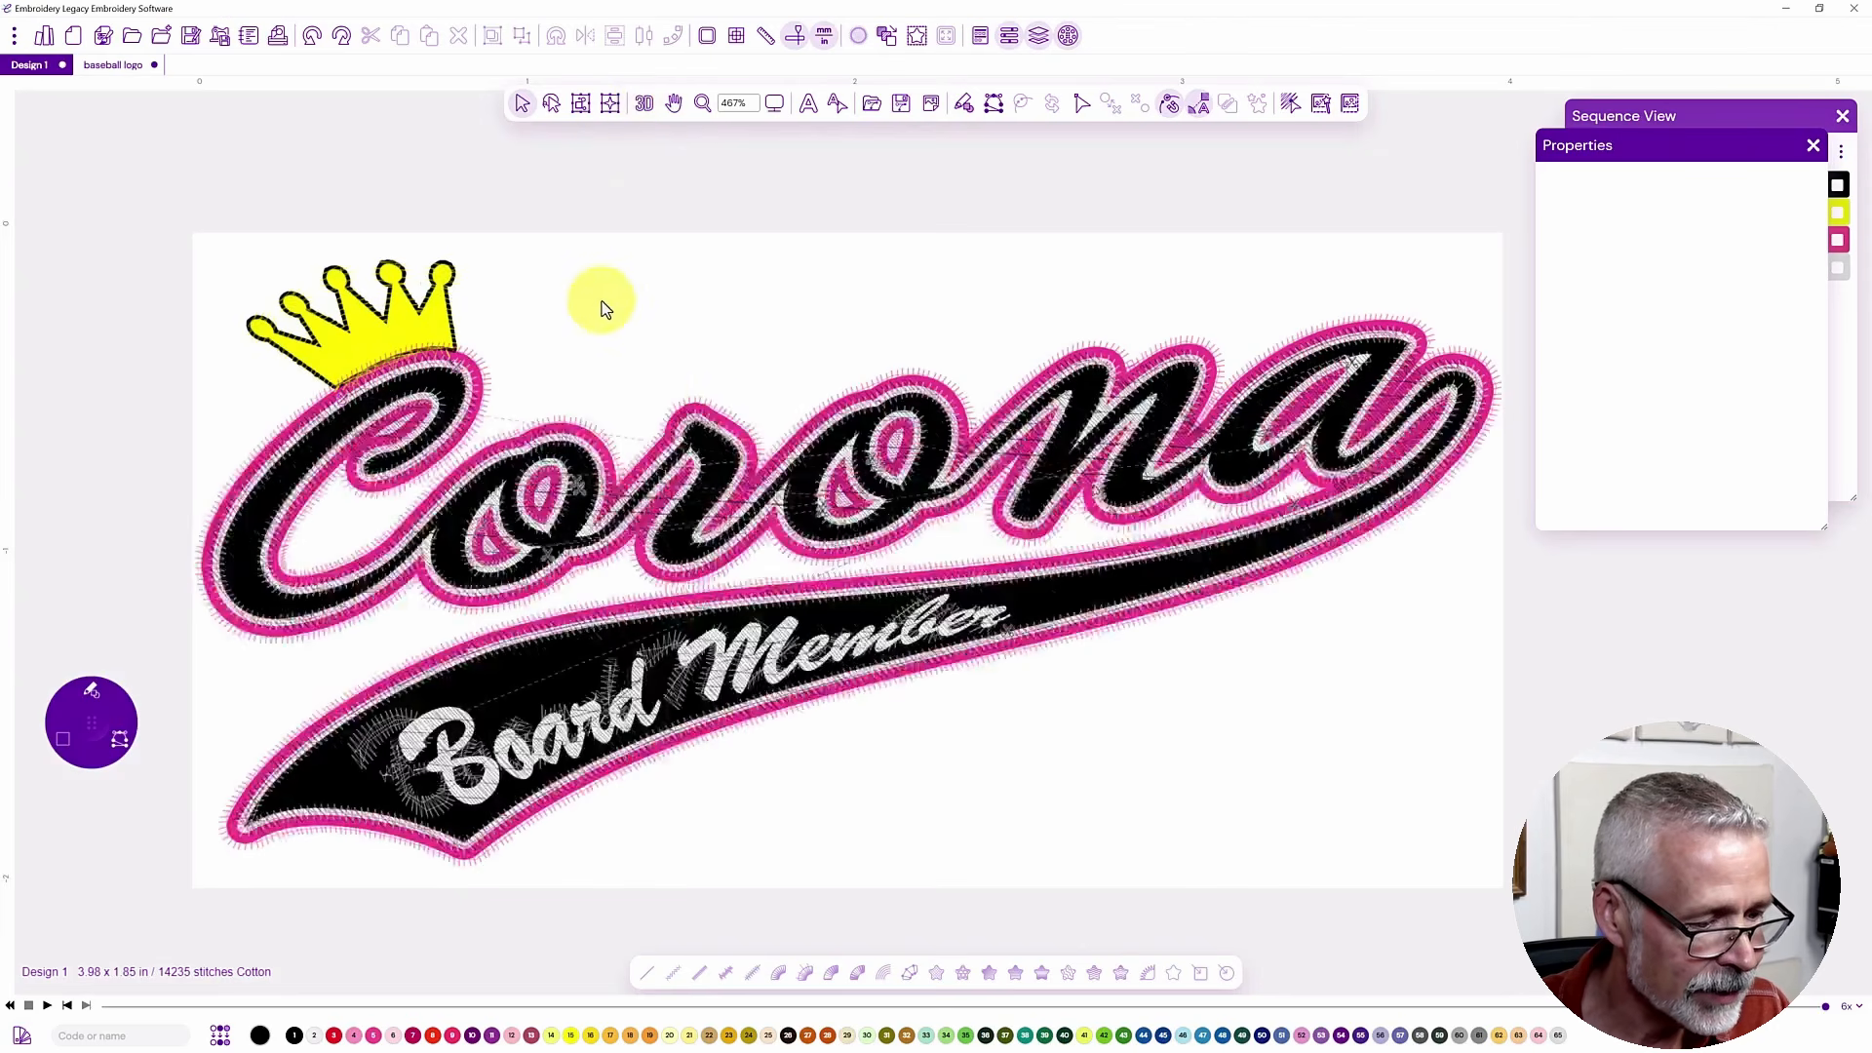
scroll(720, 403, "up", 1)
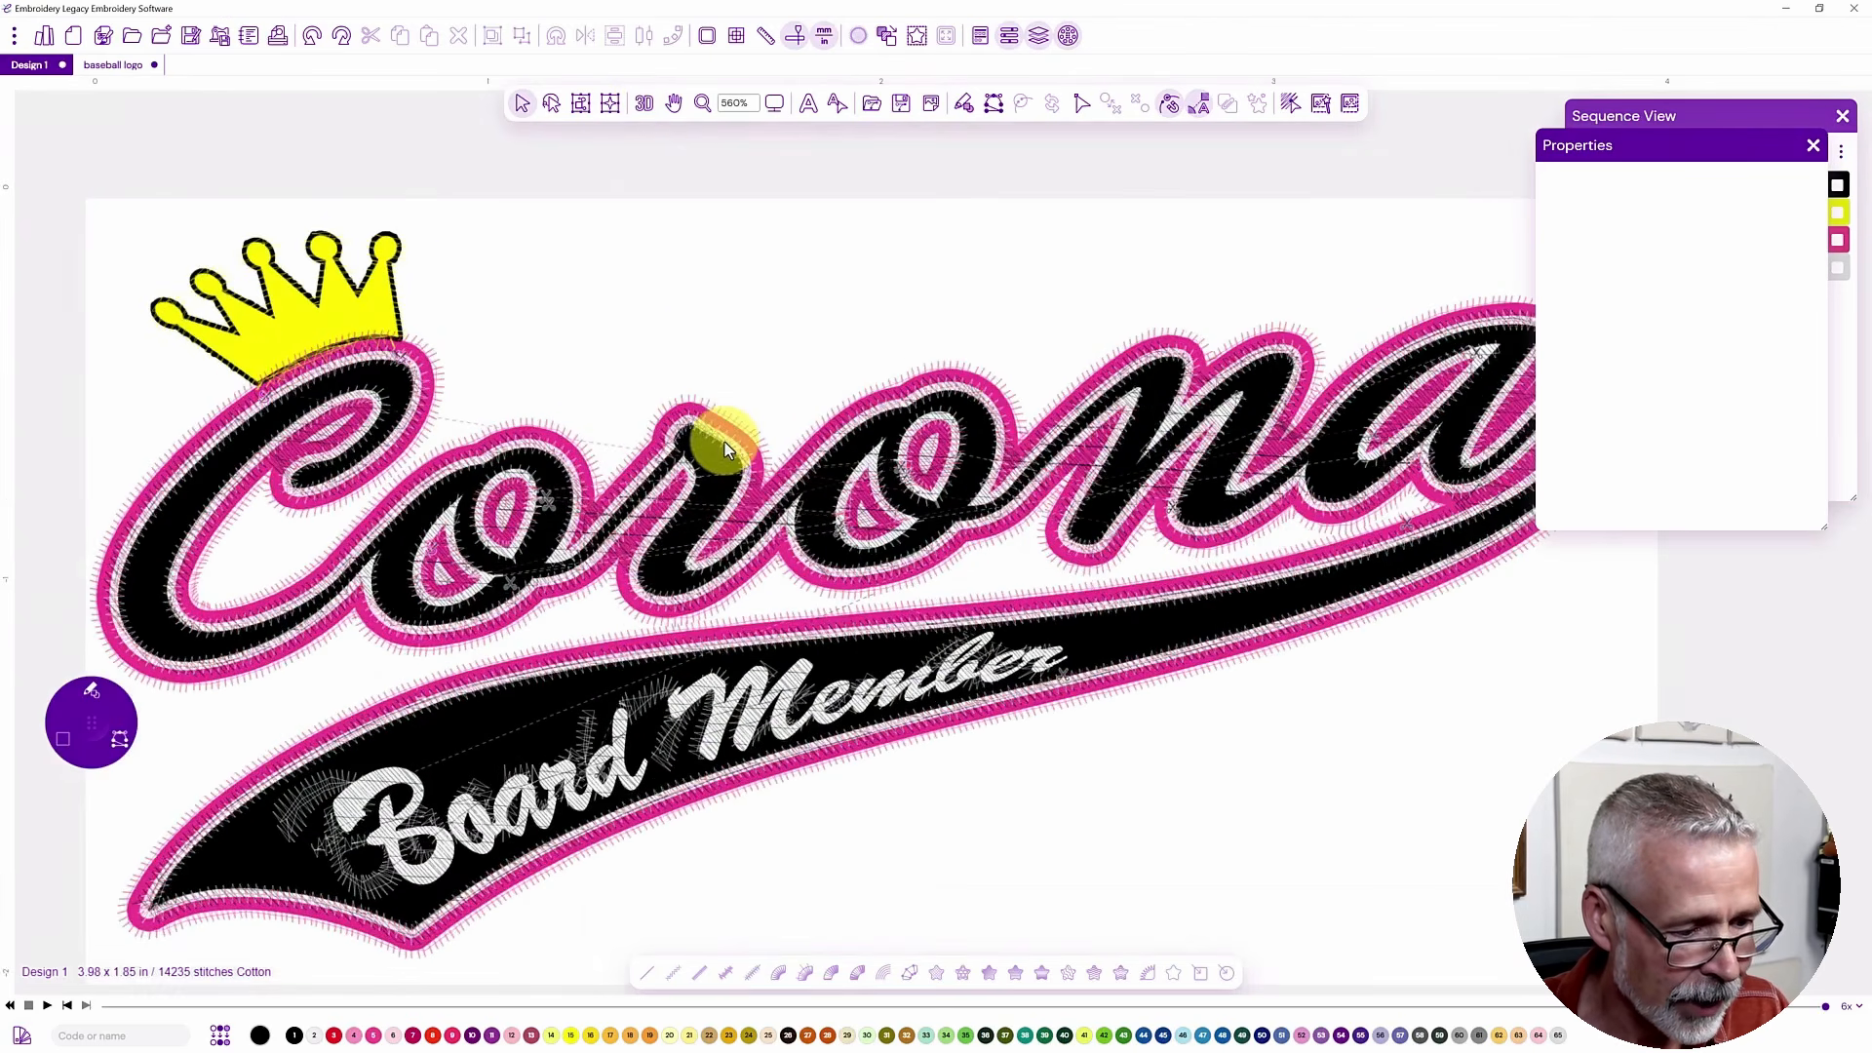
scroll(724, 442, "up", 3)
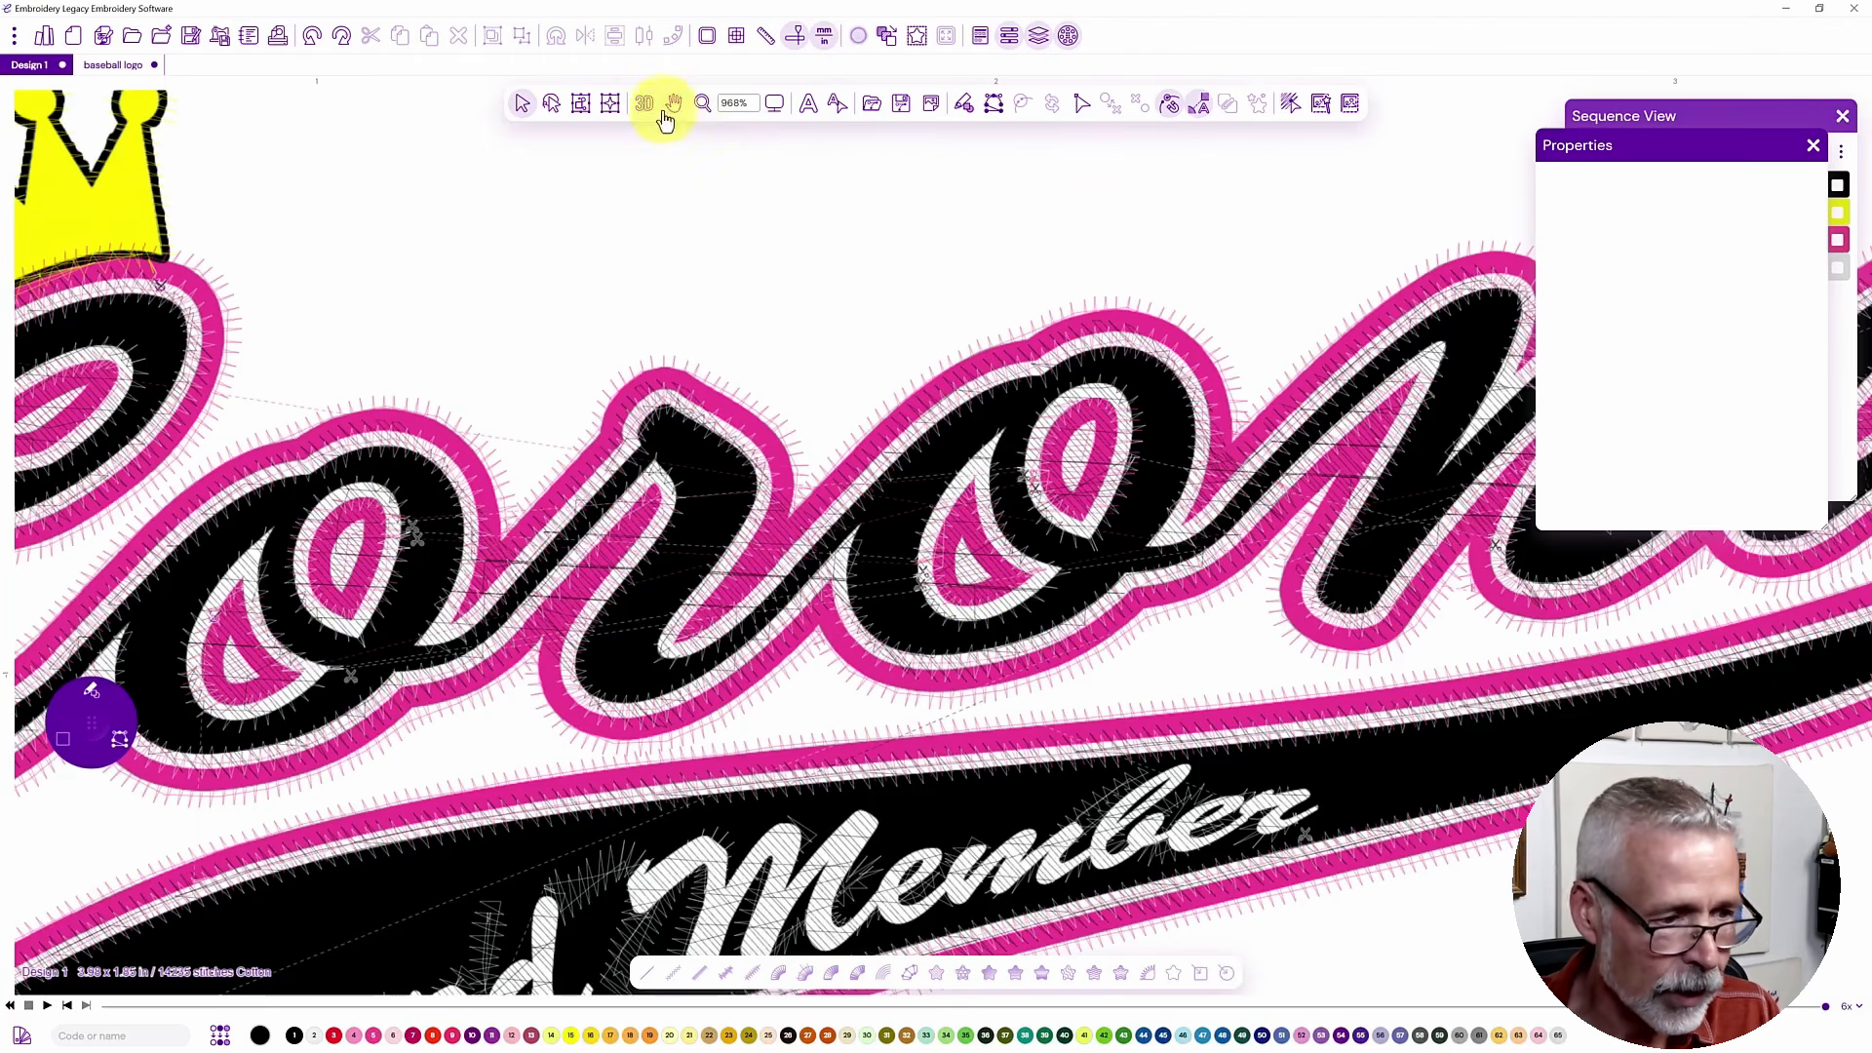
left_click(931, 105)
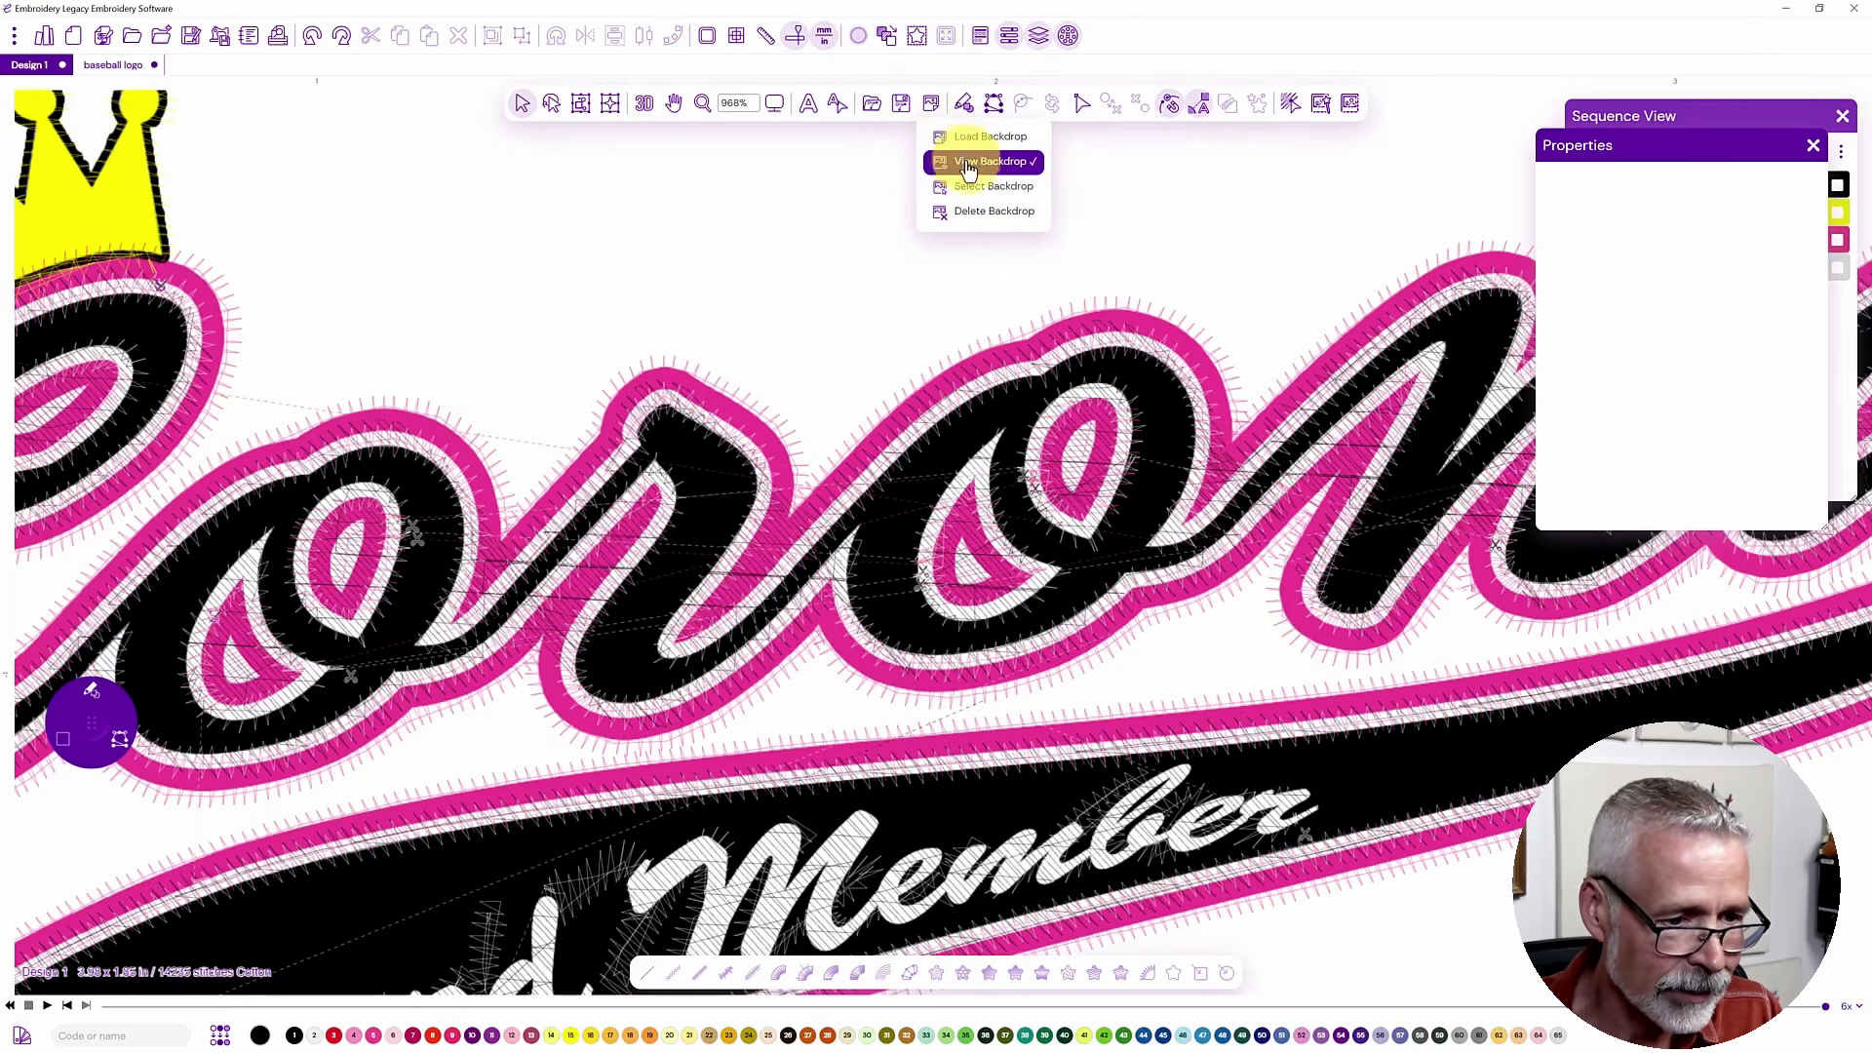
left_click(973, 166)
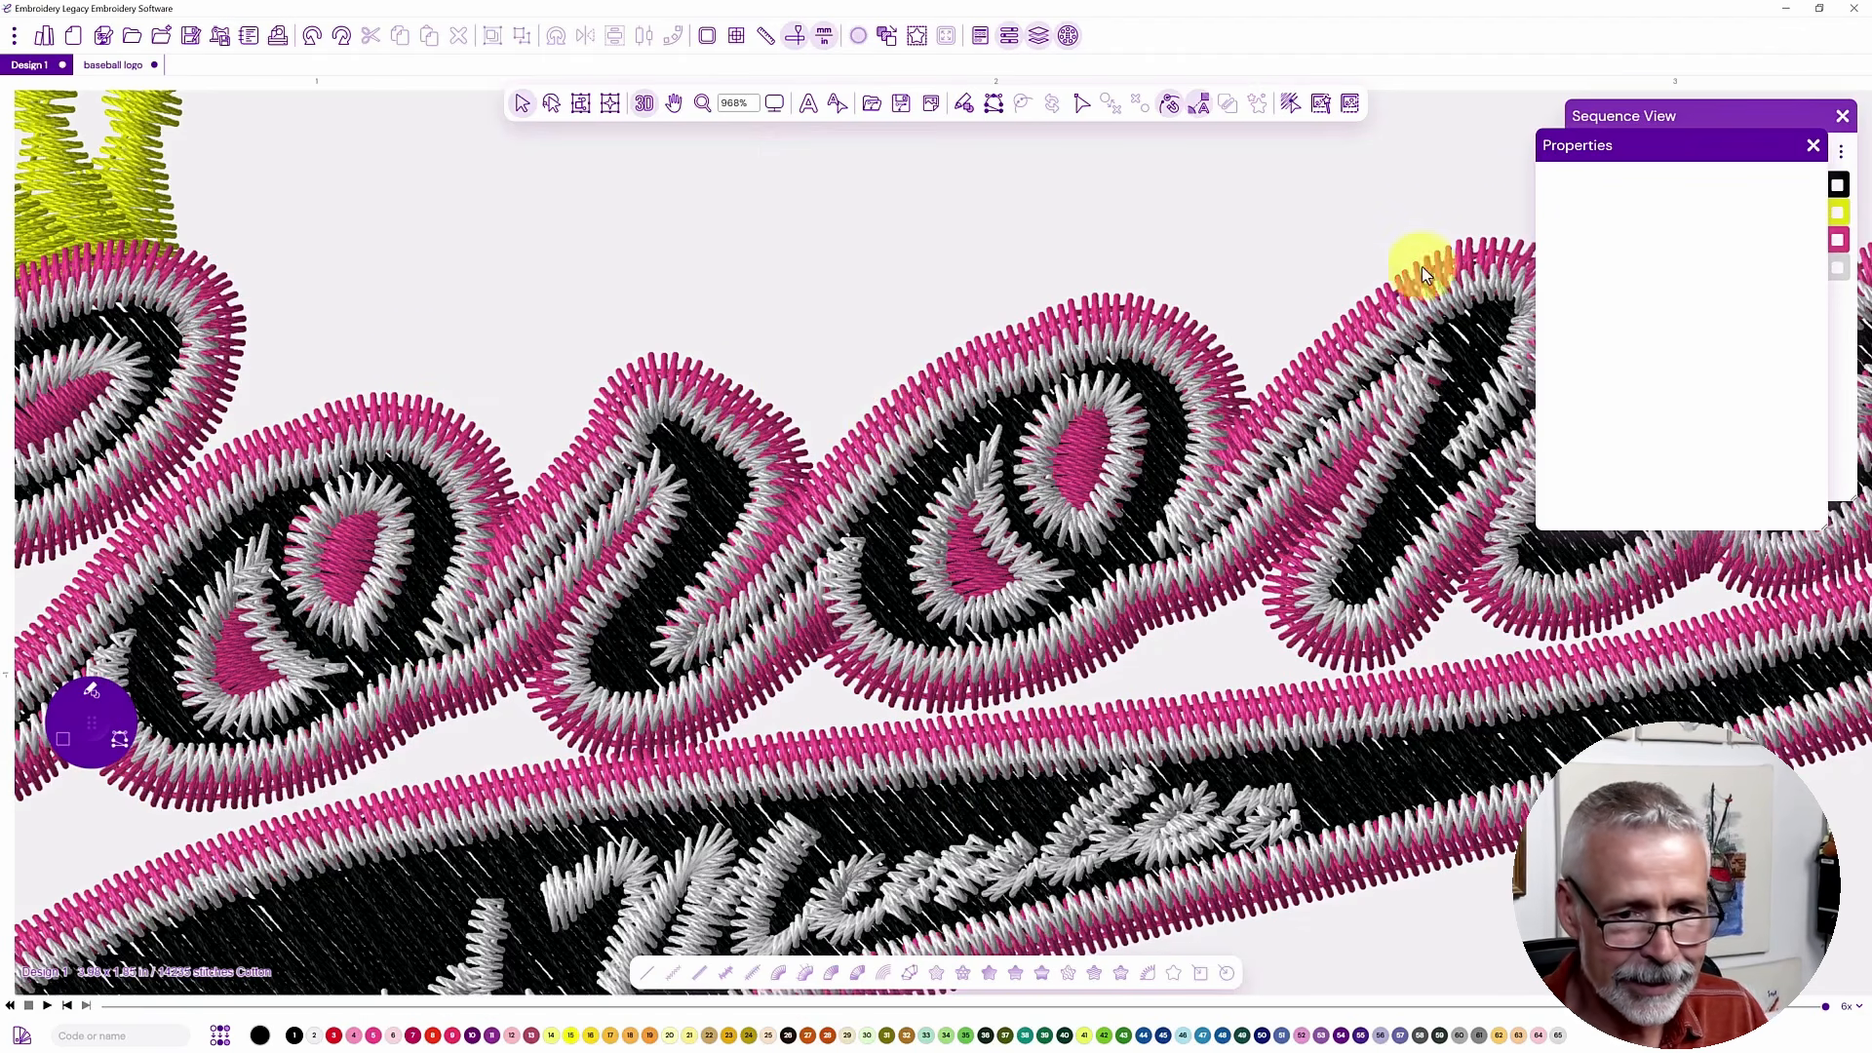
- Check the stitch settings of the deep rose satin around the second o of Corona, then clear the selection
left_click(1731, 110)
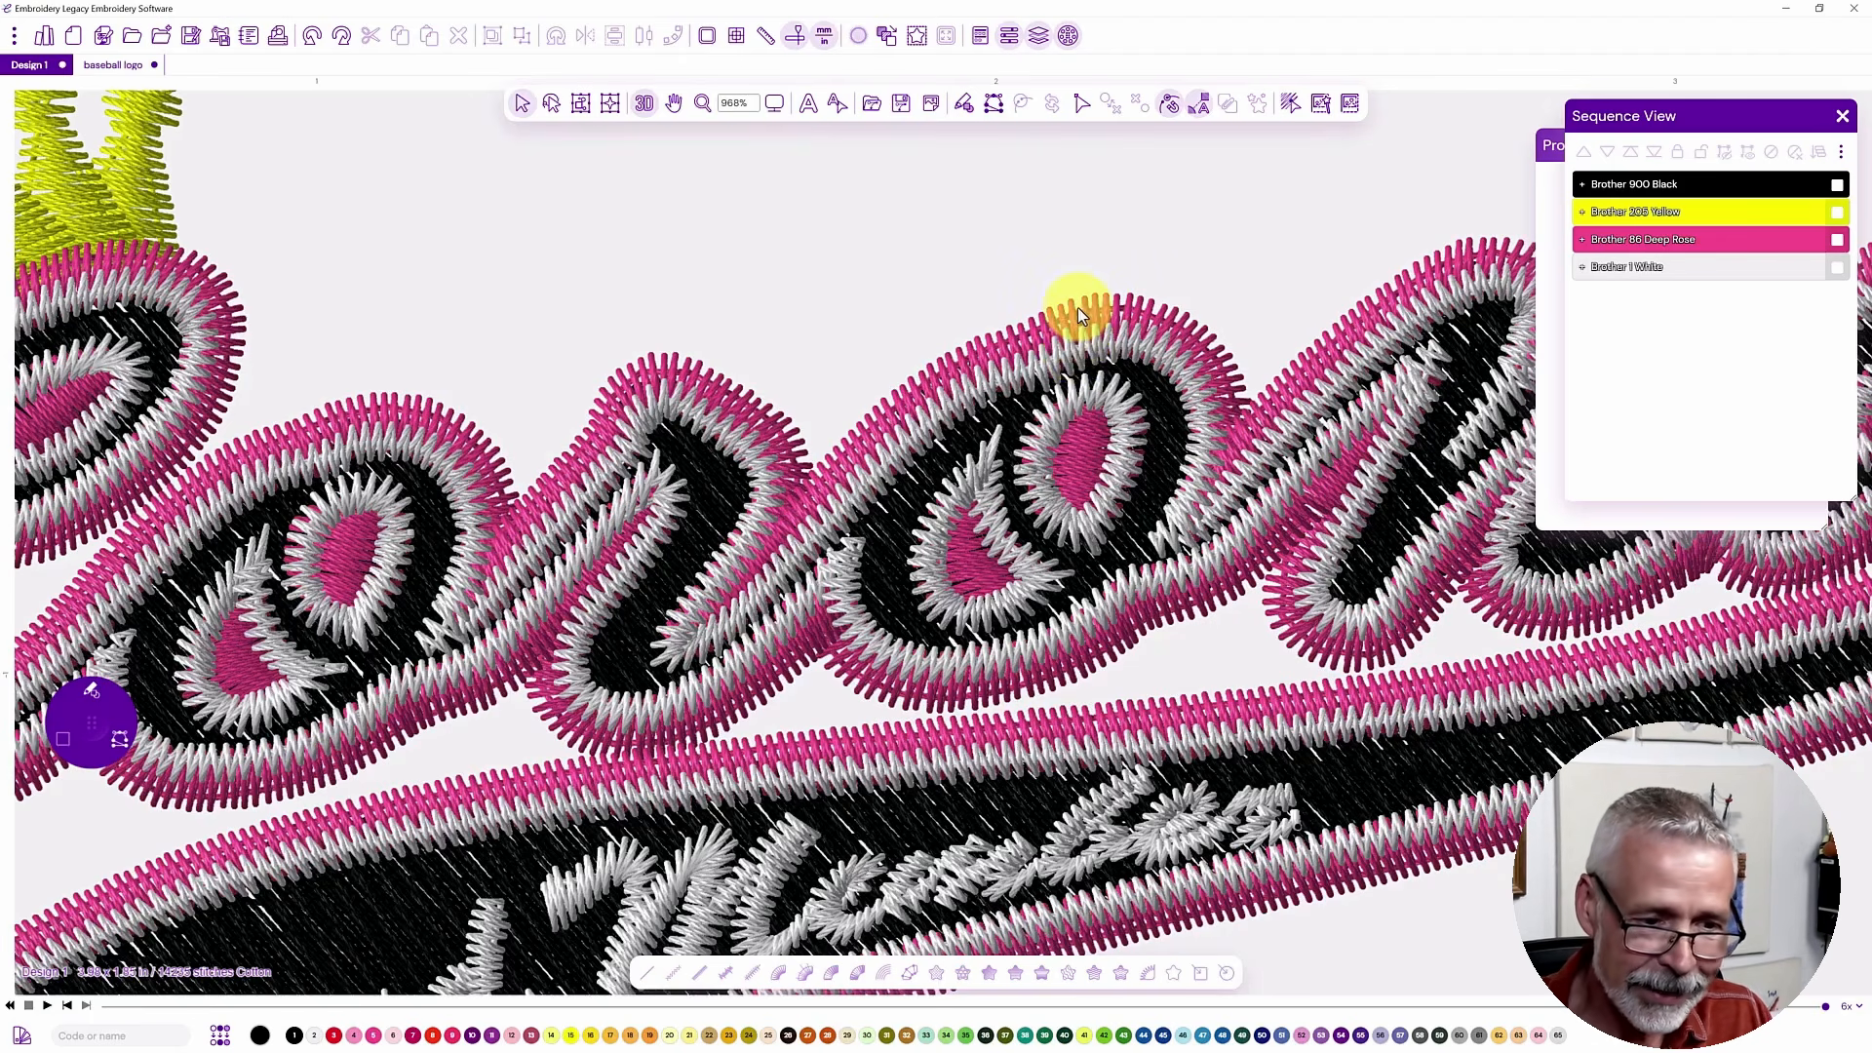
left_click(1077, 314)
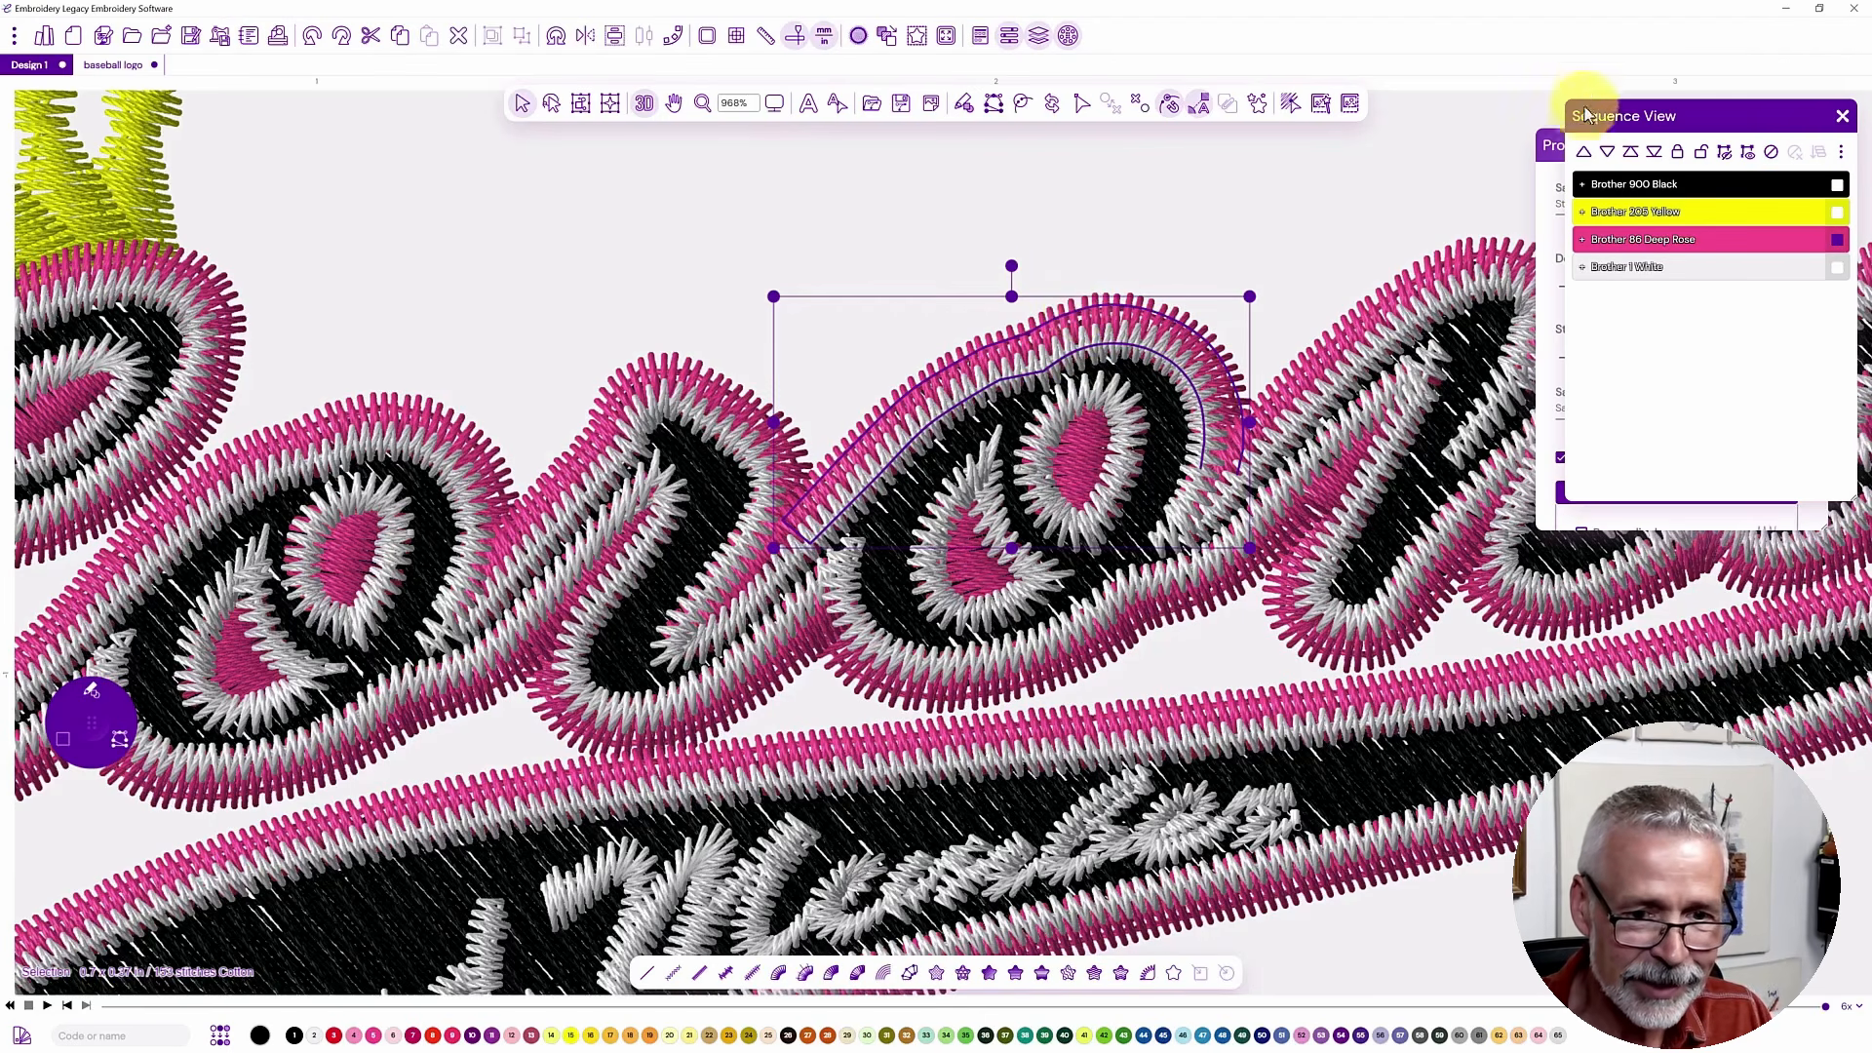
left_click_drag(1560, 148, 1338, 180)
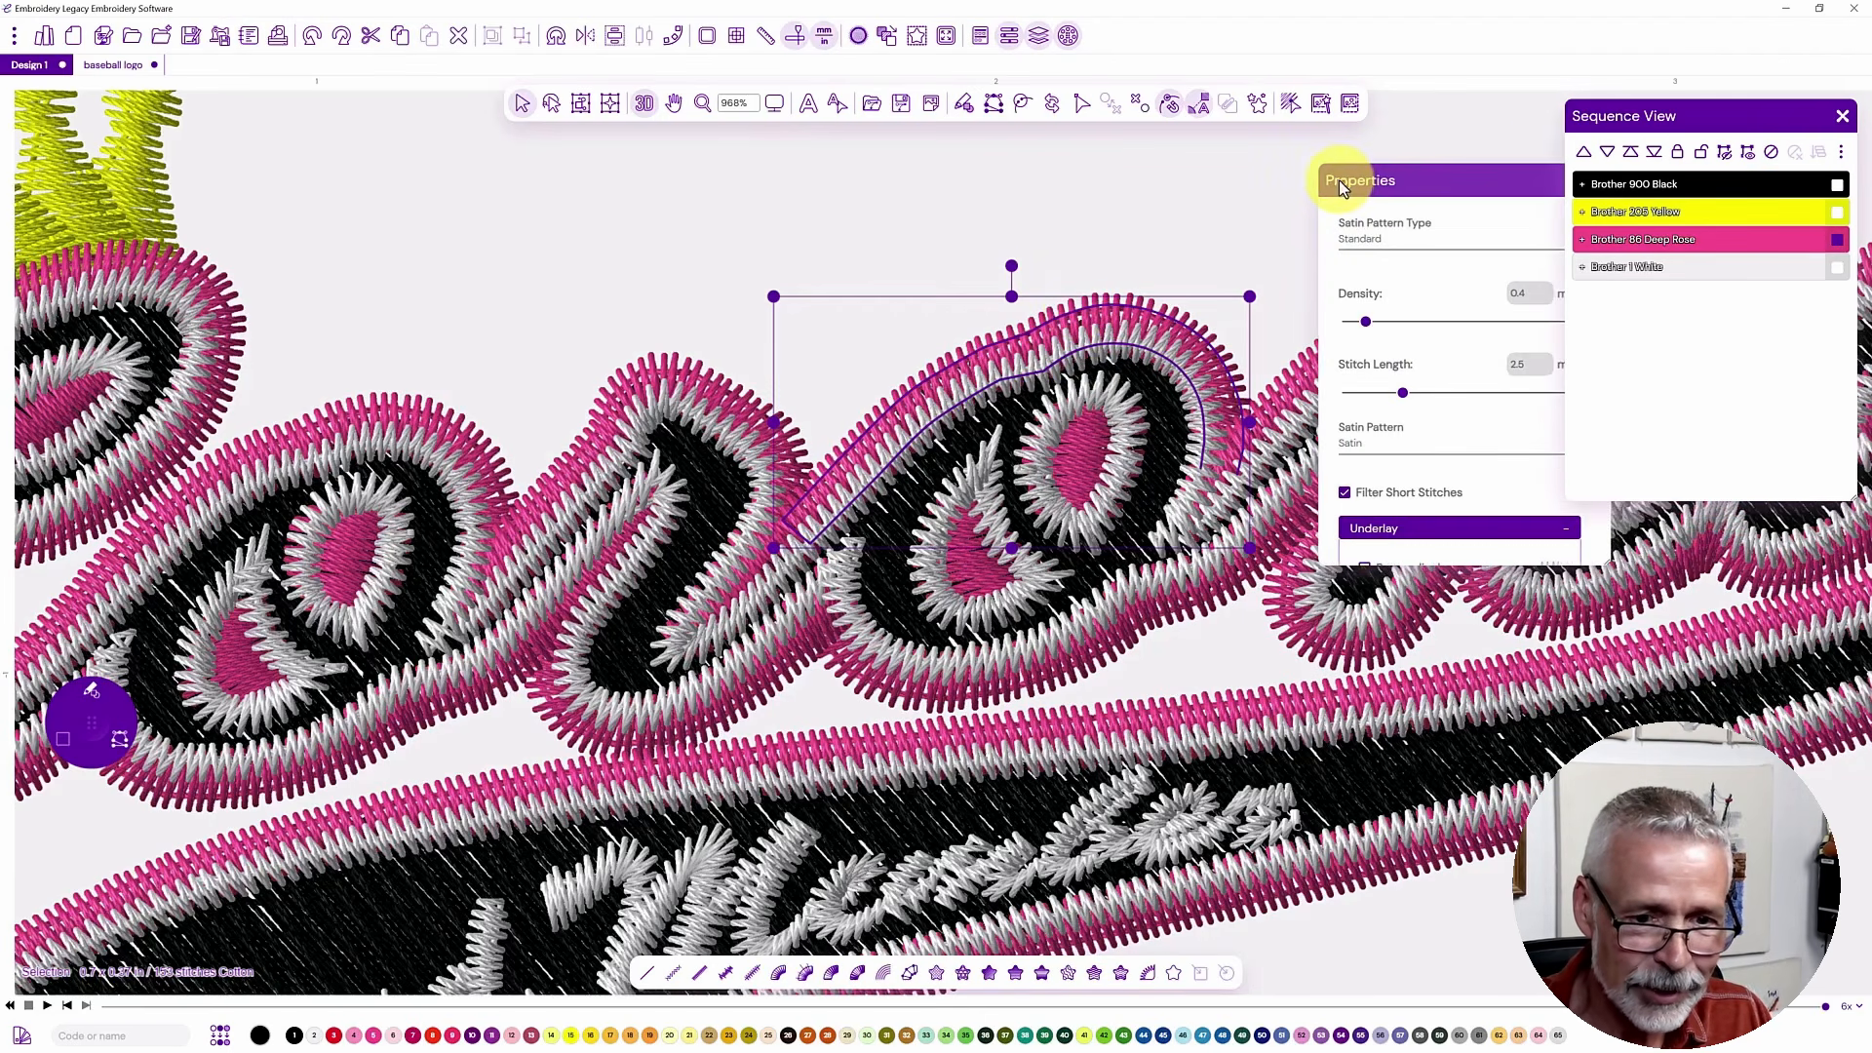
left_click(1831, 246)
left_click(1837, 240)
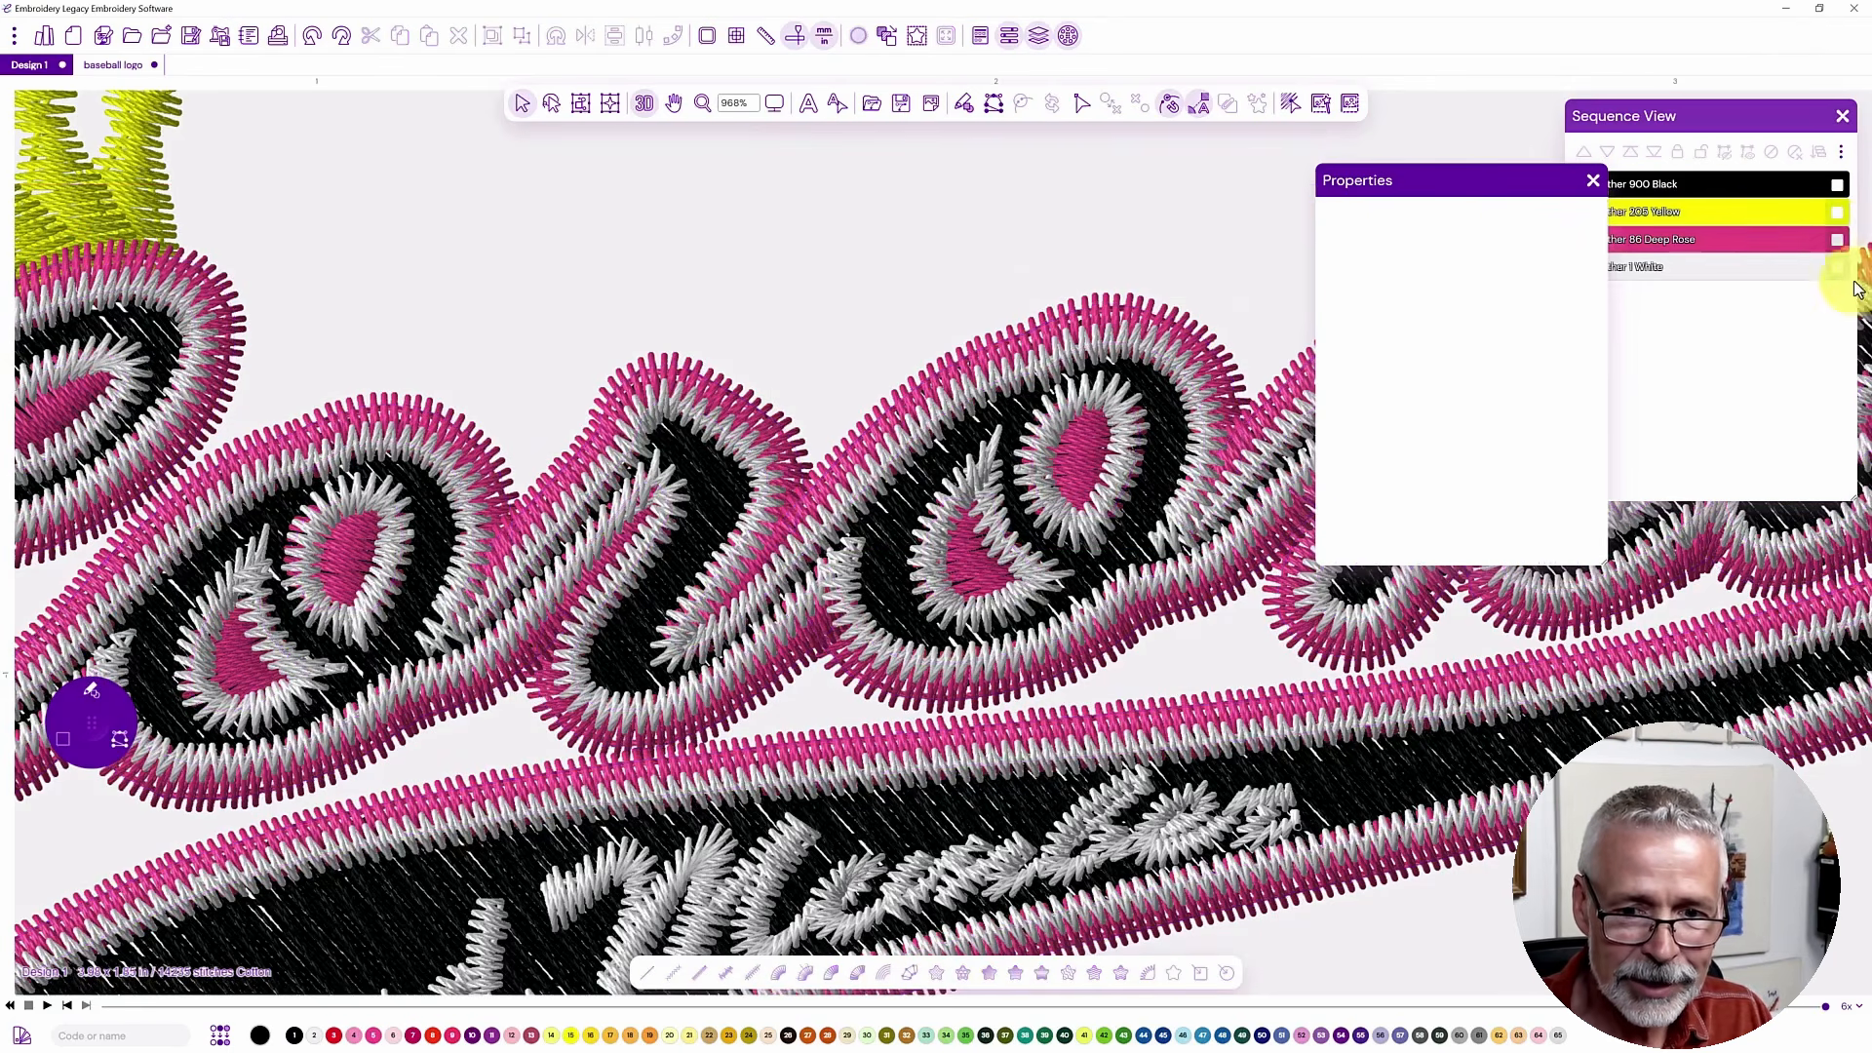
- Expand the Brother 1 White group, check the settings of its first satin path, number 34, and deselect it
left_click(1713, 270)
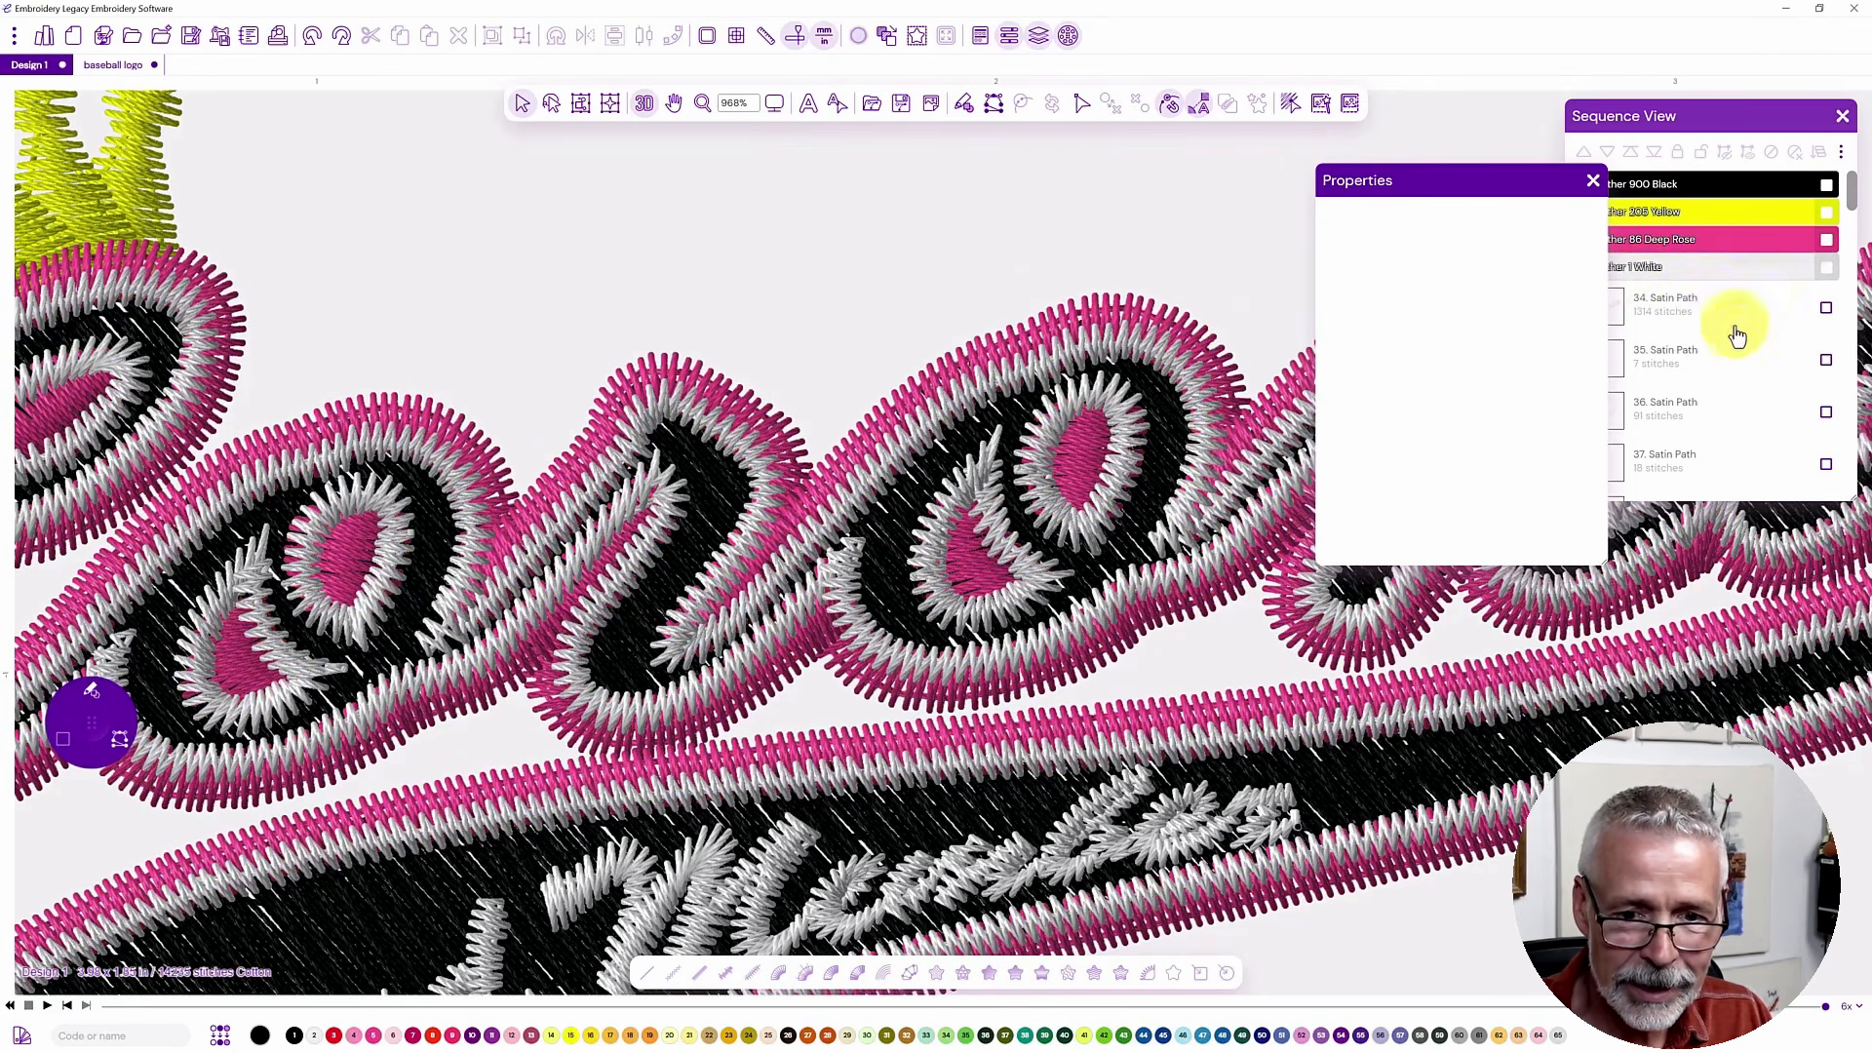
left_click(1697, 308)
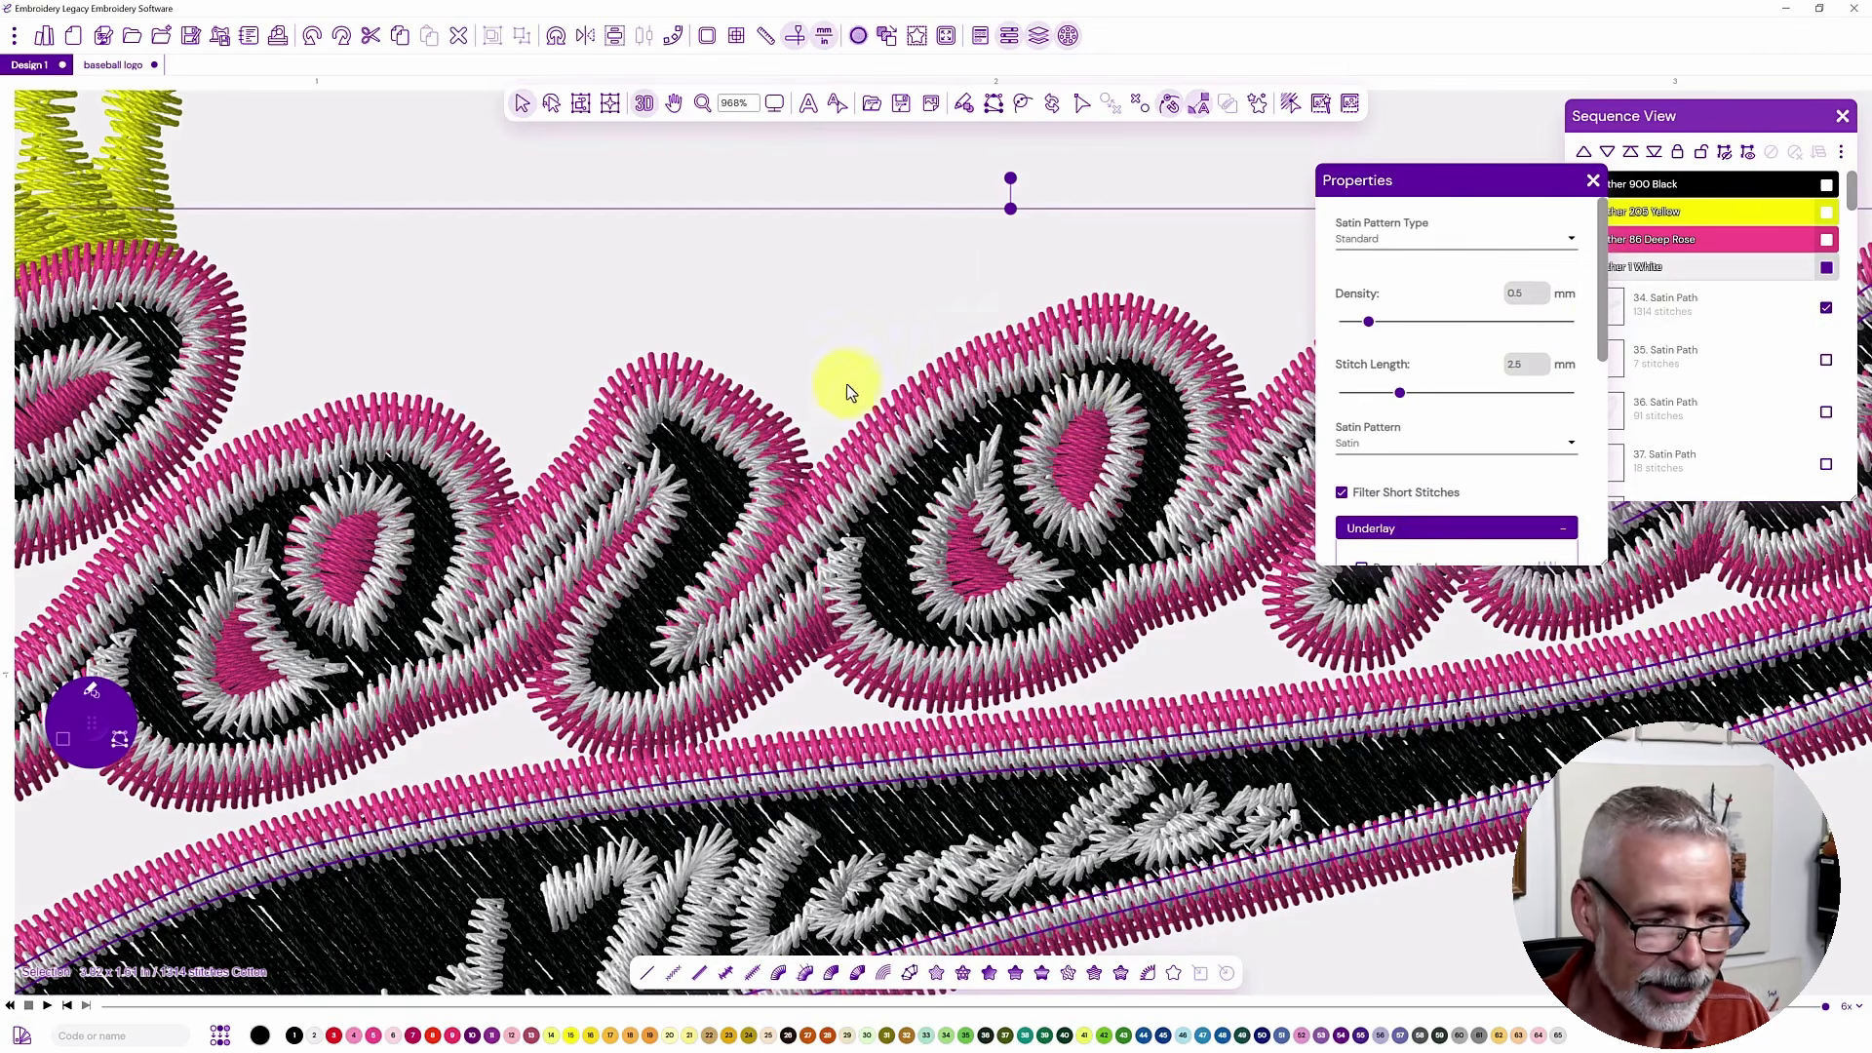
left_click(915, 162)
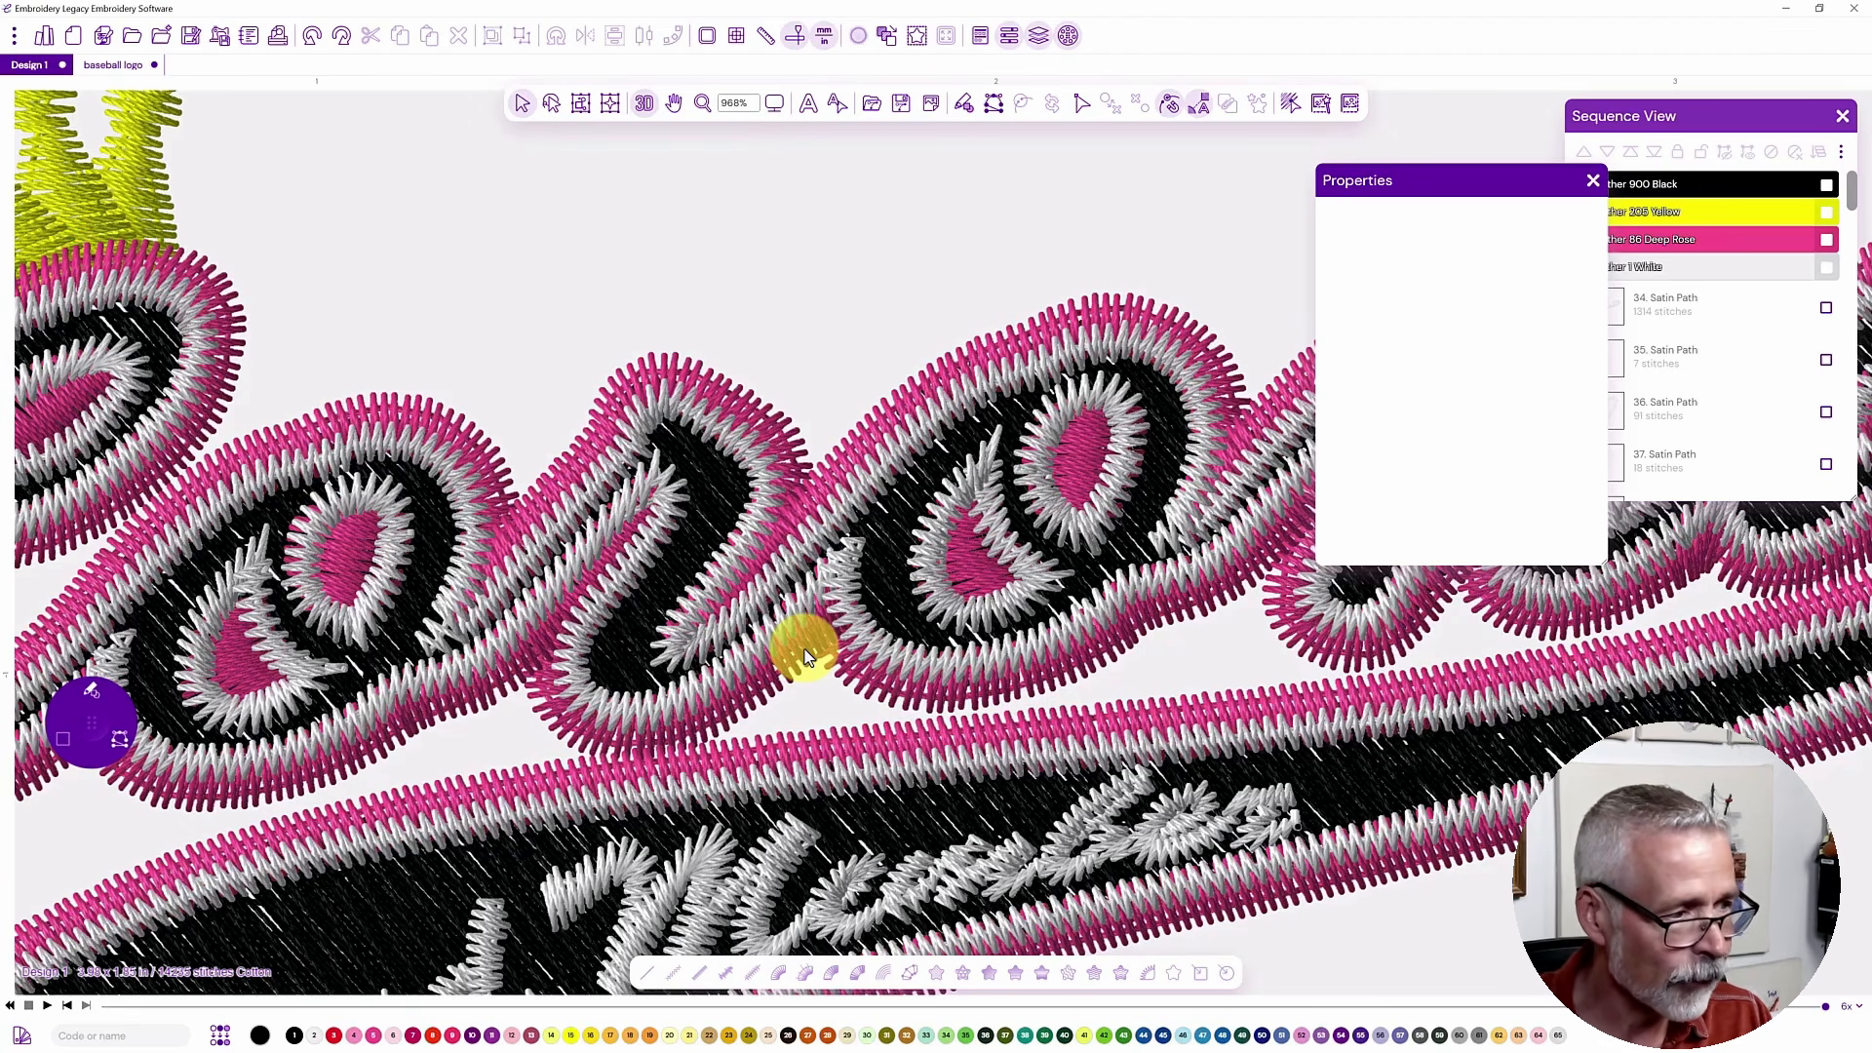
- Switch to the baseball logo design and check the settings of all Steil paths in the first lime green group
left_click(115, 66)
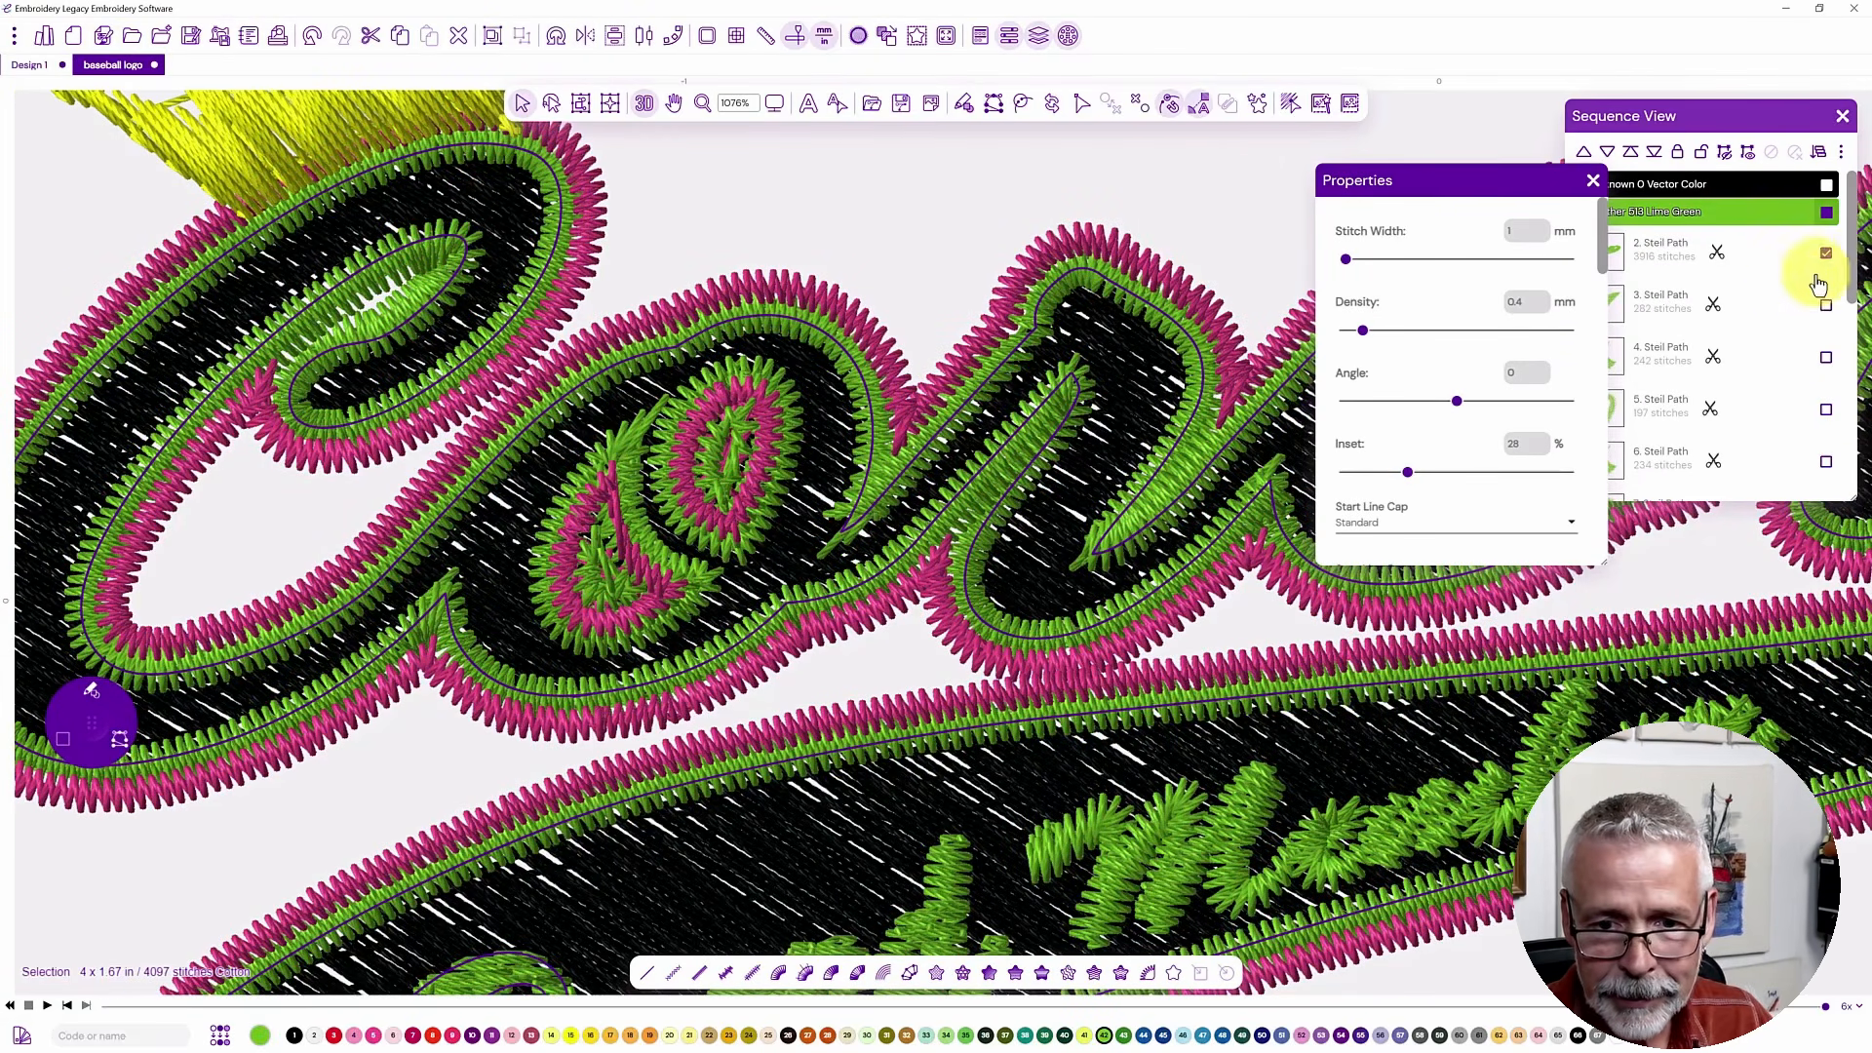
left_click(1826, 212)
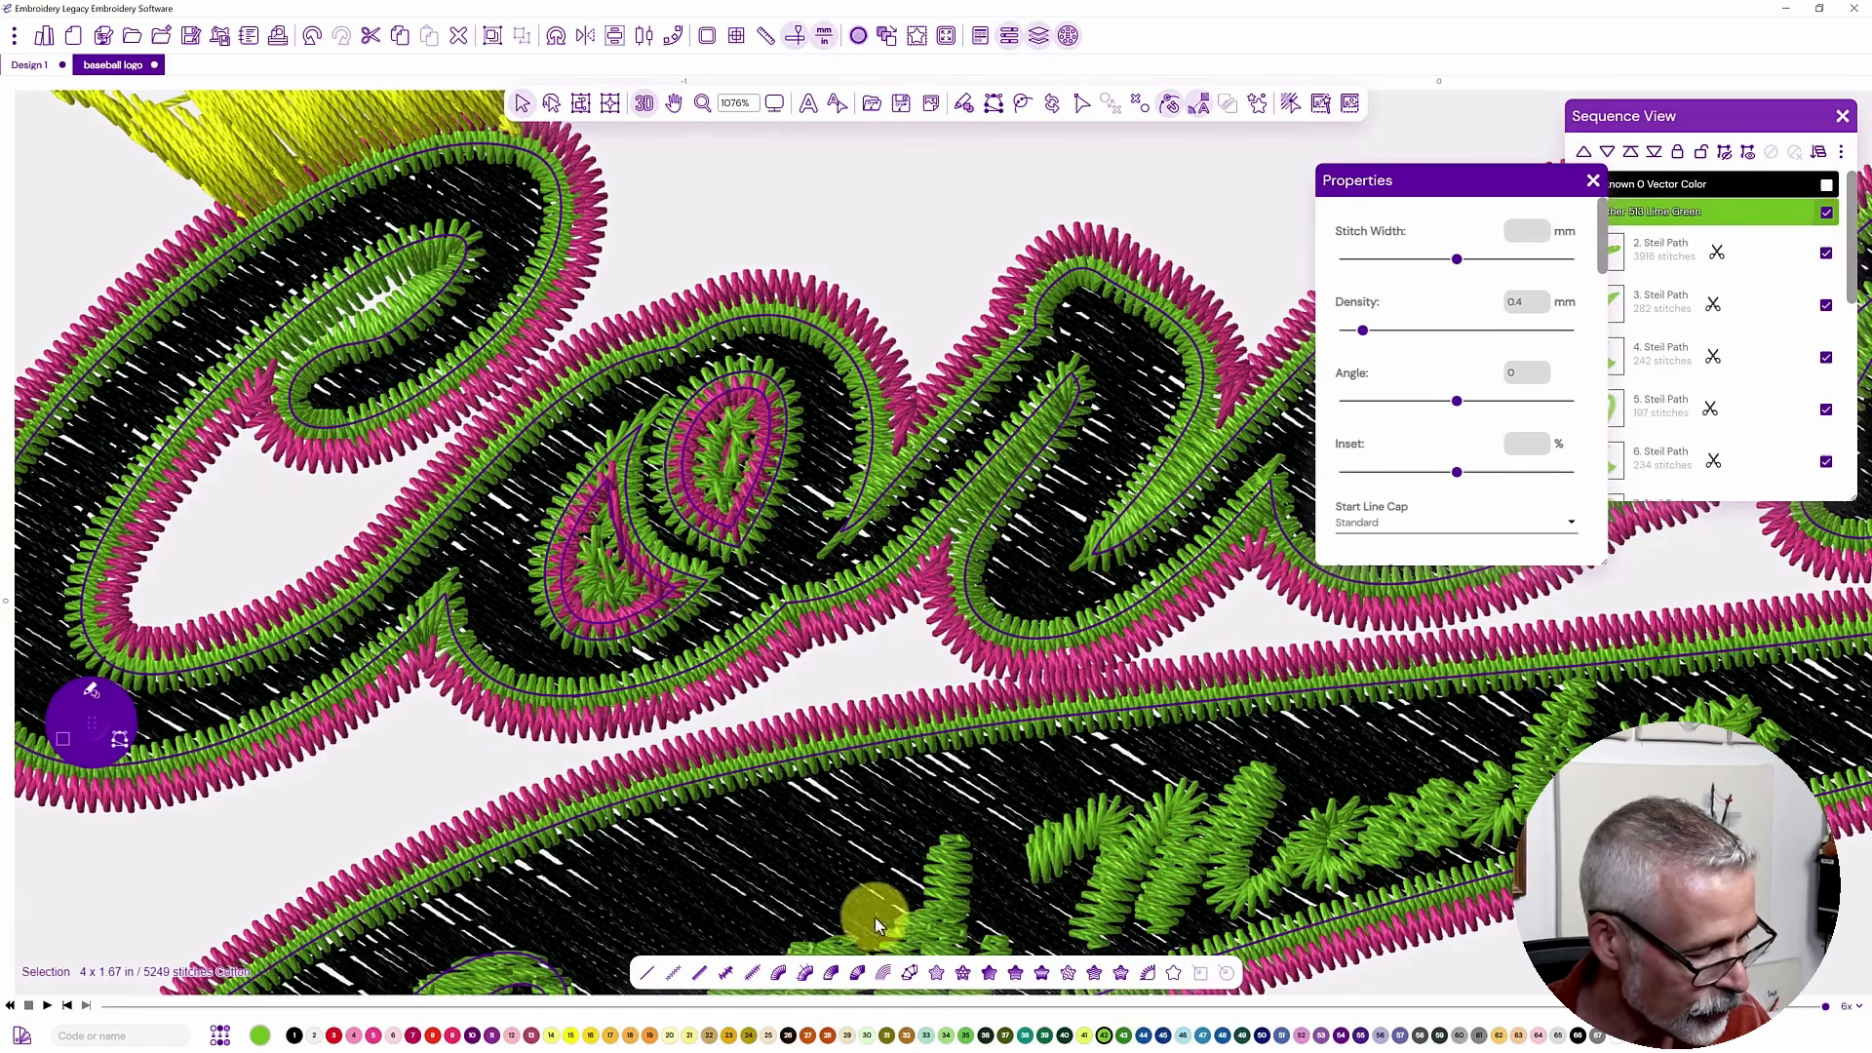
left_click(1826, 213)
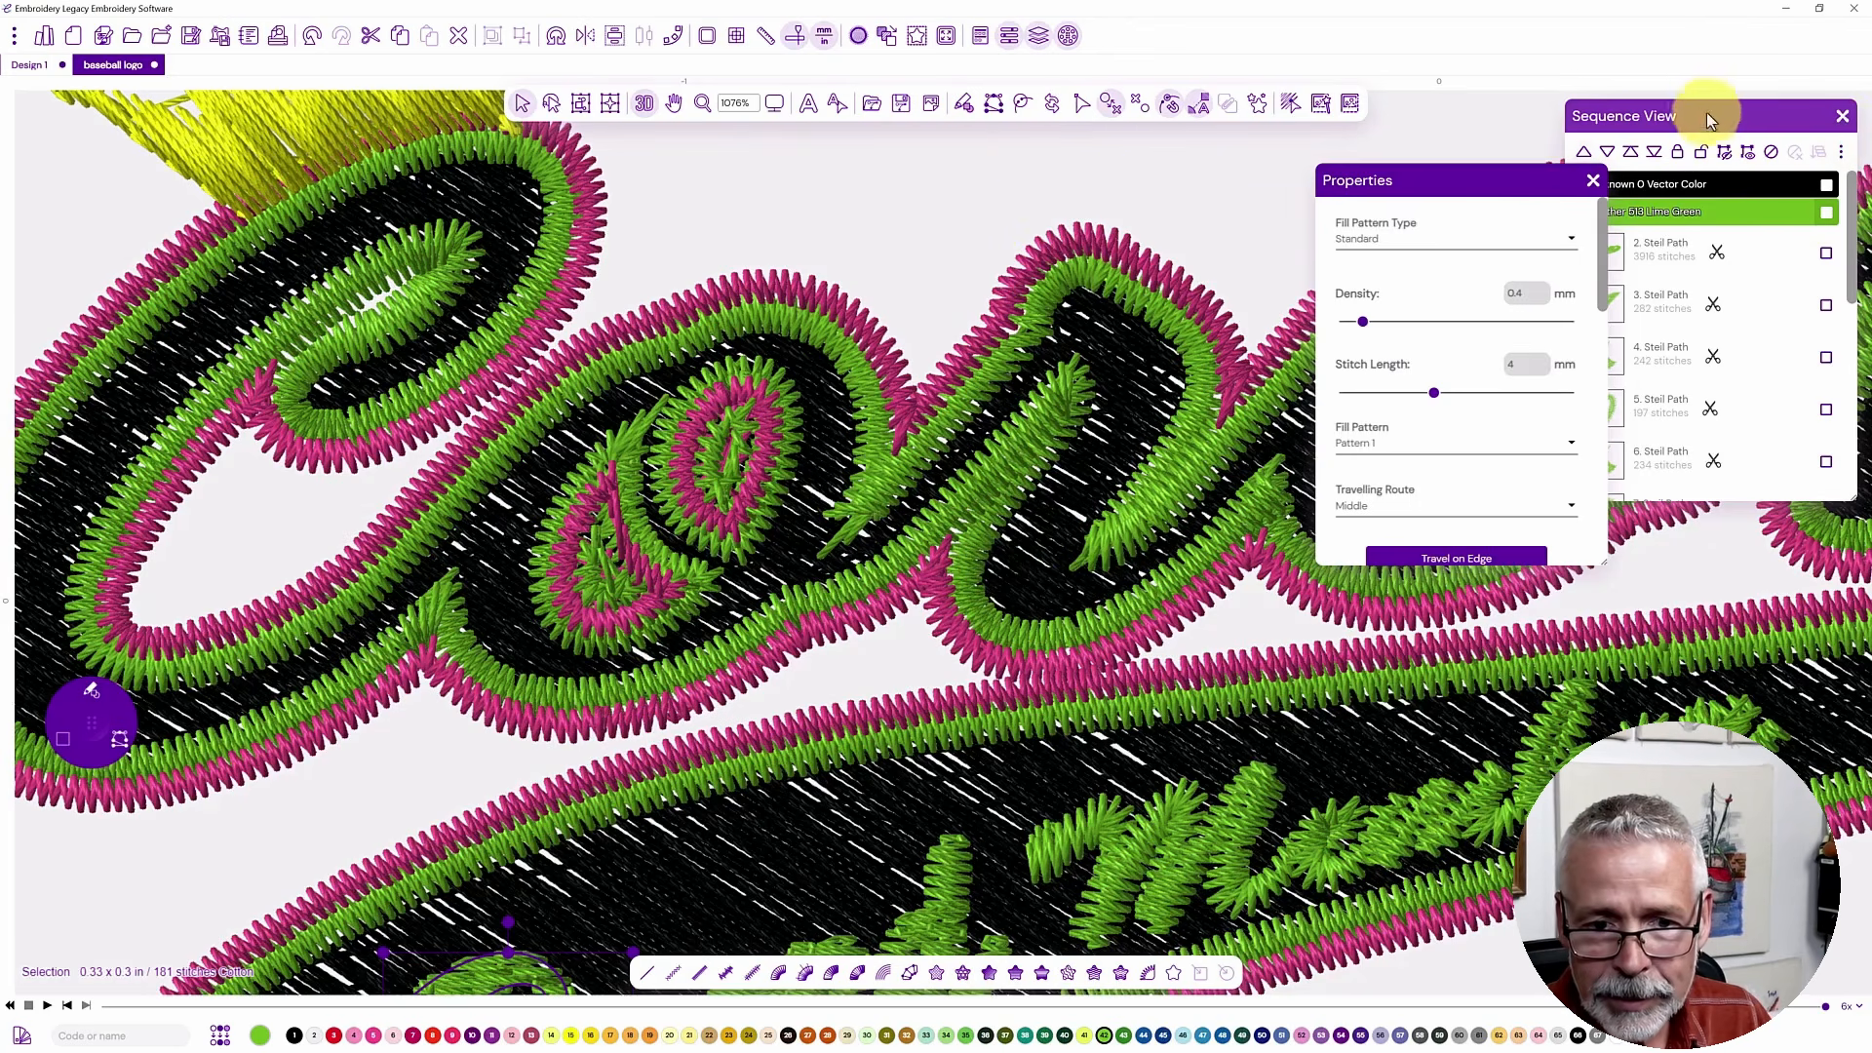
left_click(1646, 129)
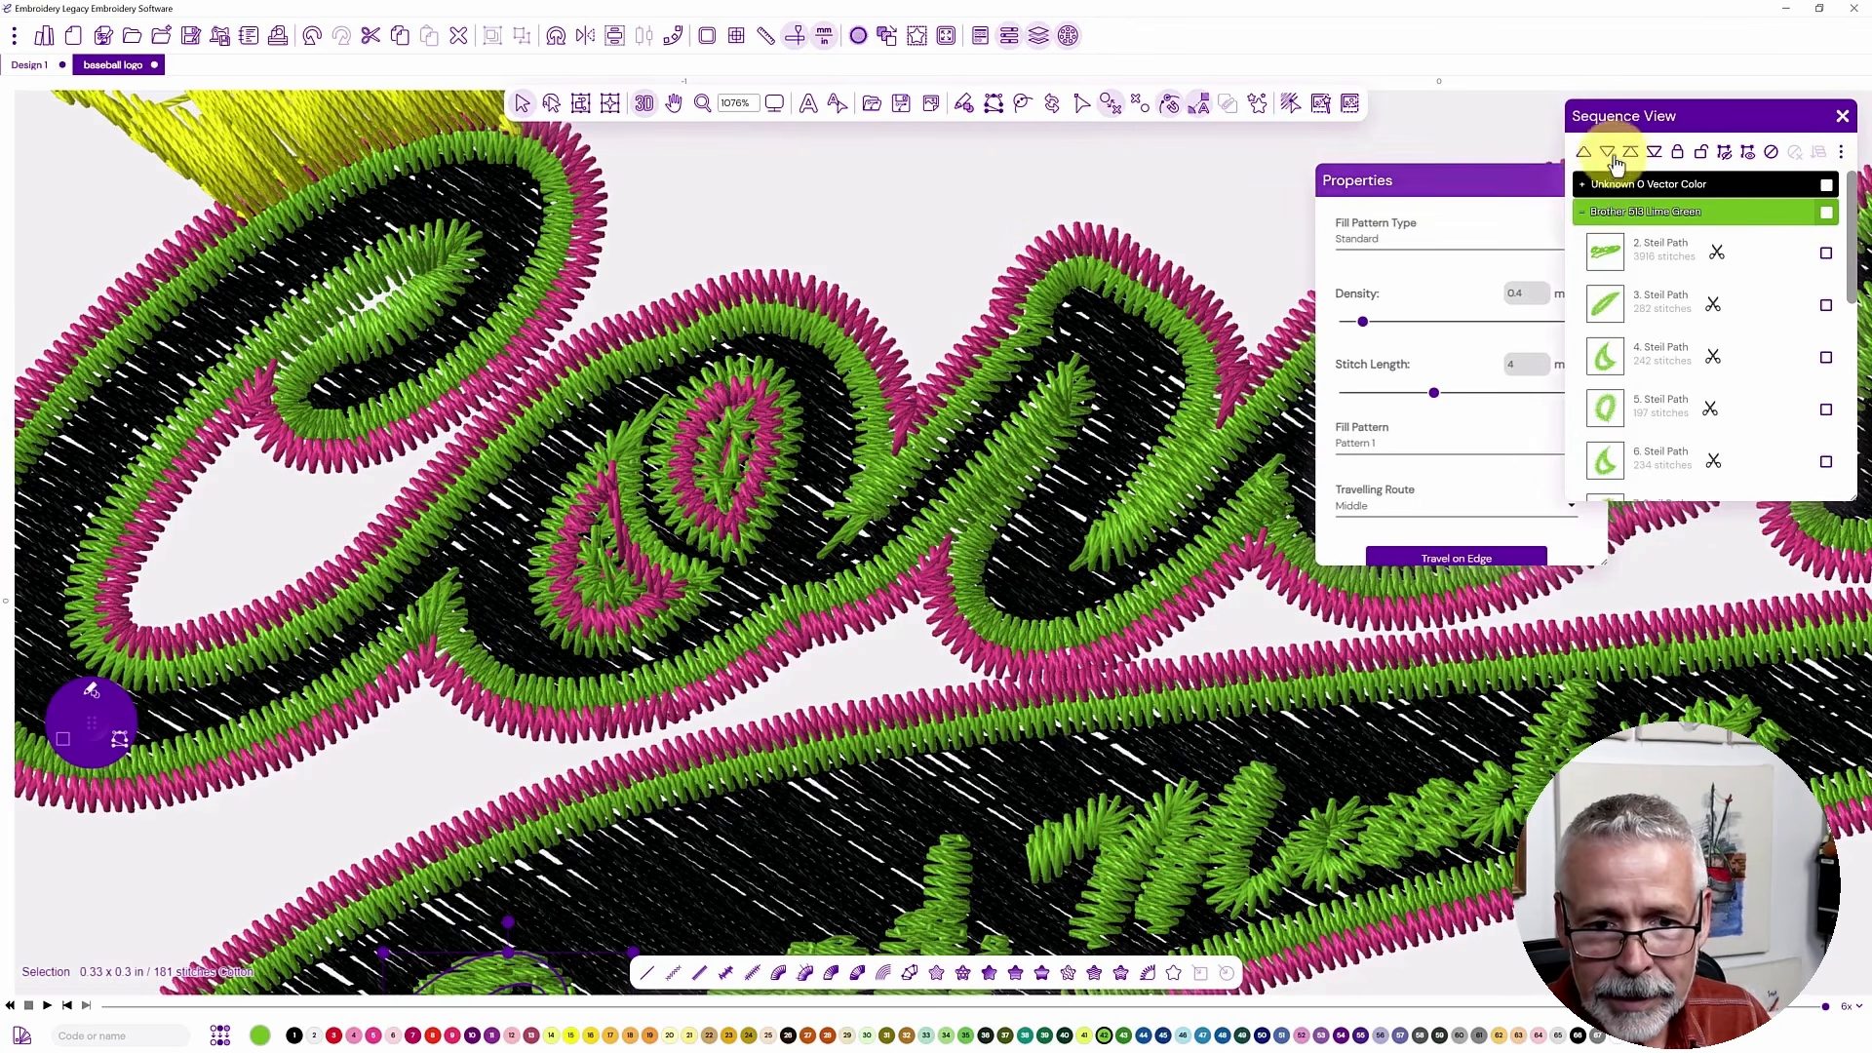
- Collapse the color groups, check the settings of the last lime green group's objects, and clear the selection
left_click(1581, 212)
left_click(1581, 239)
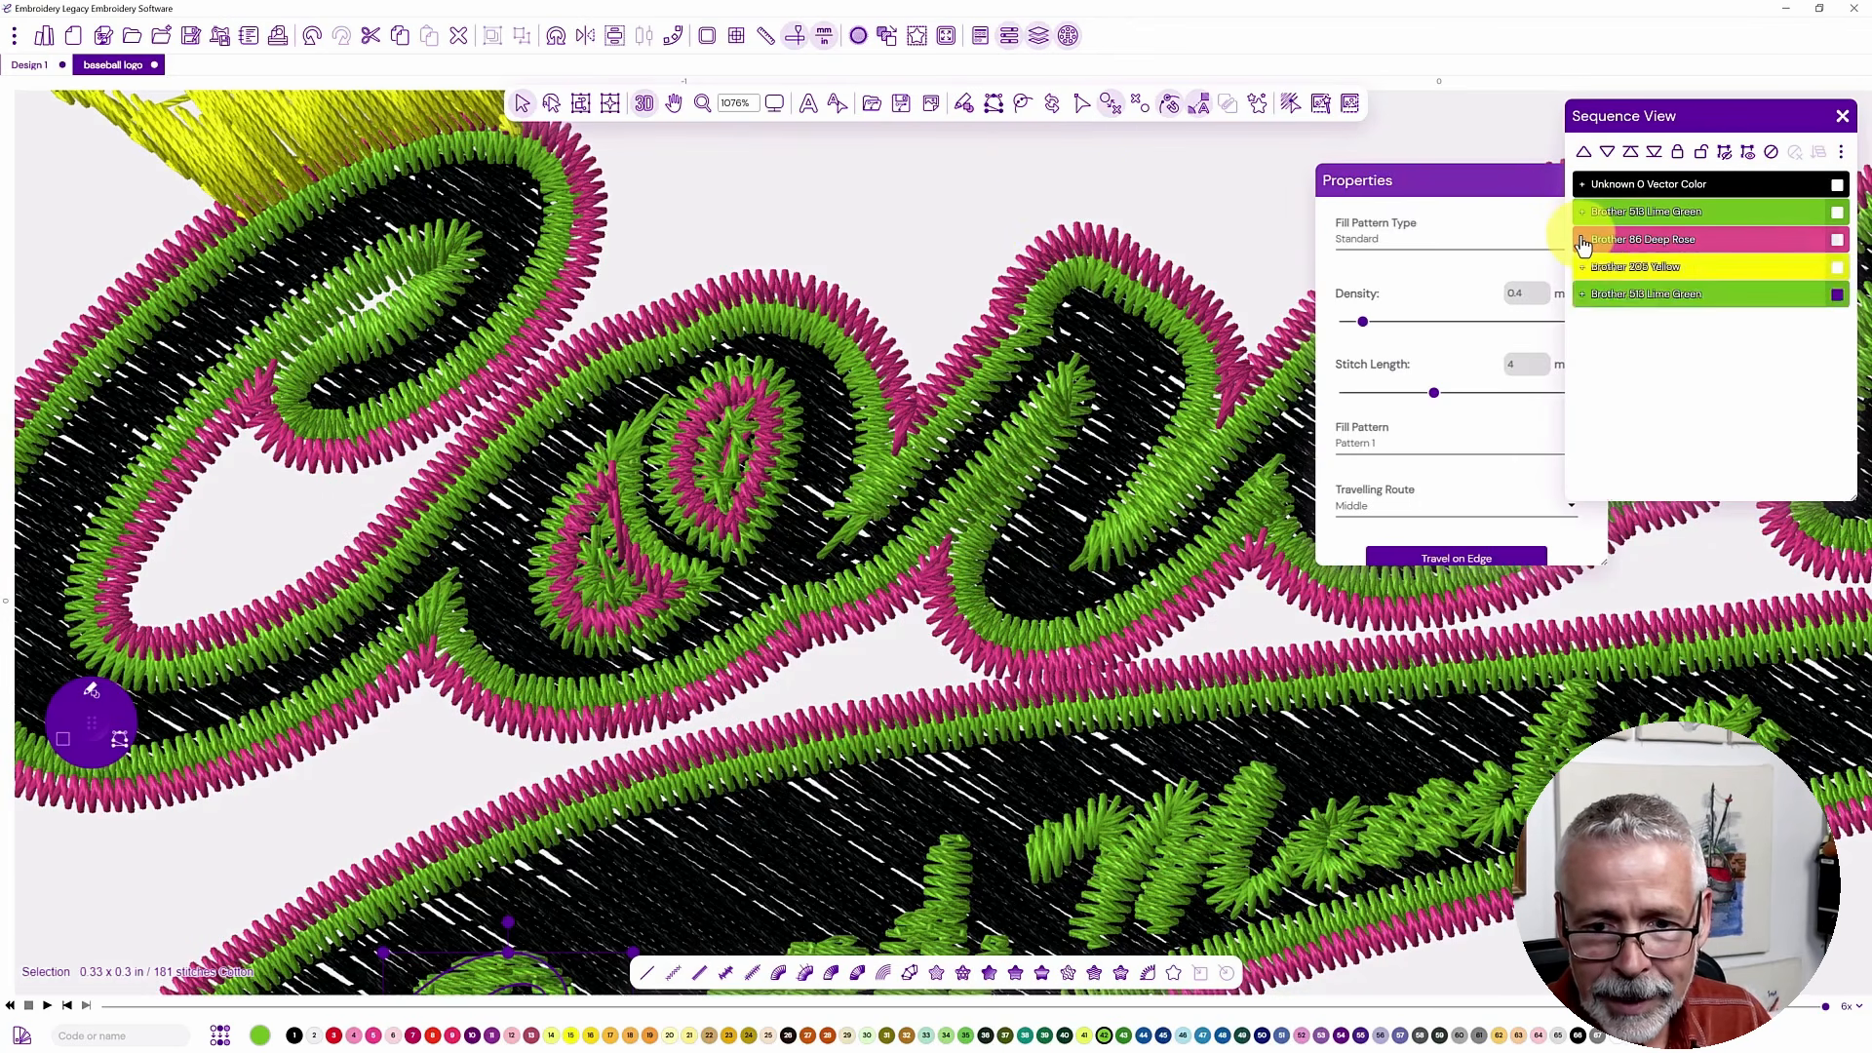
left_click(1836, 296)
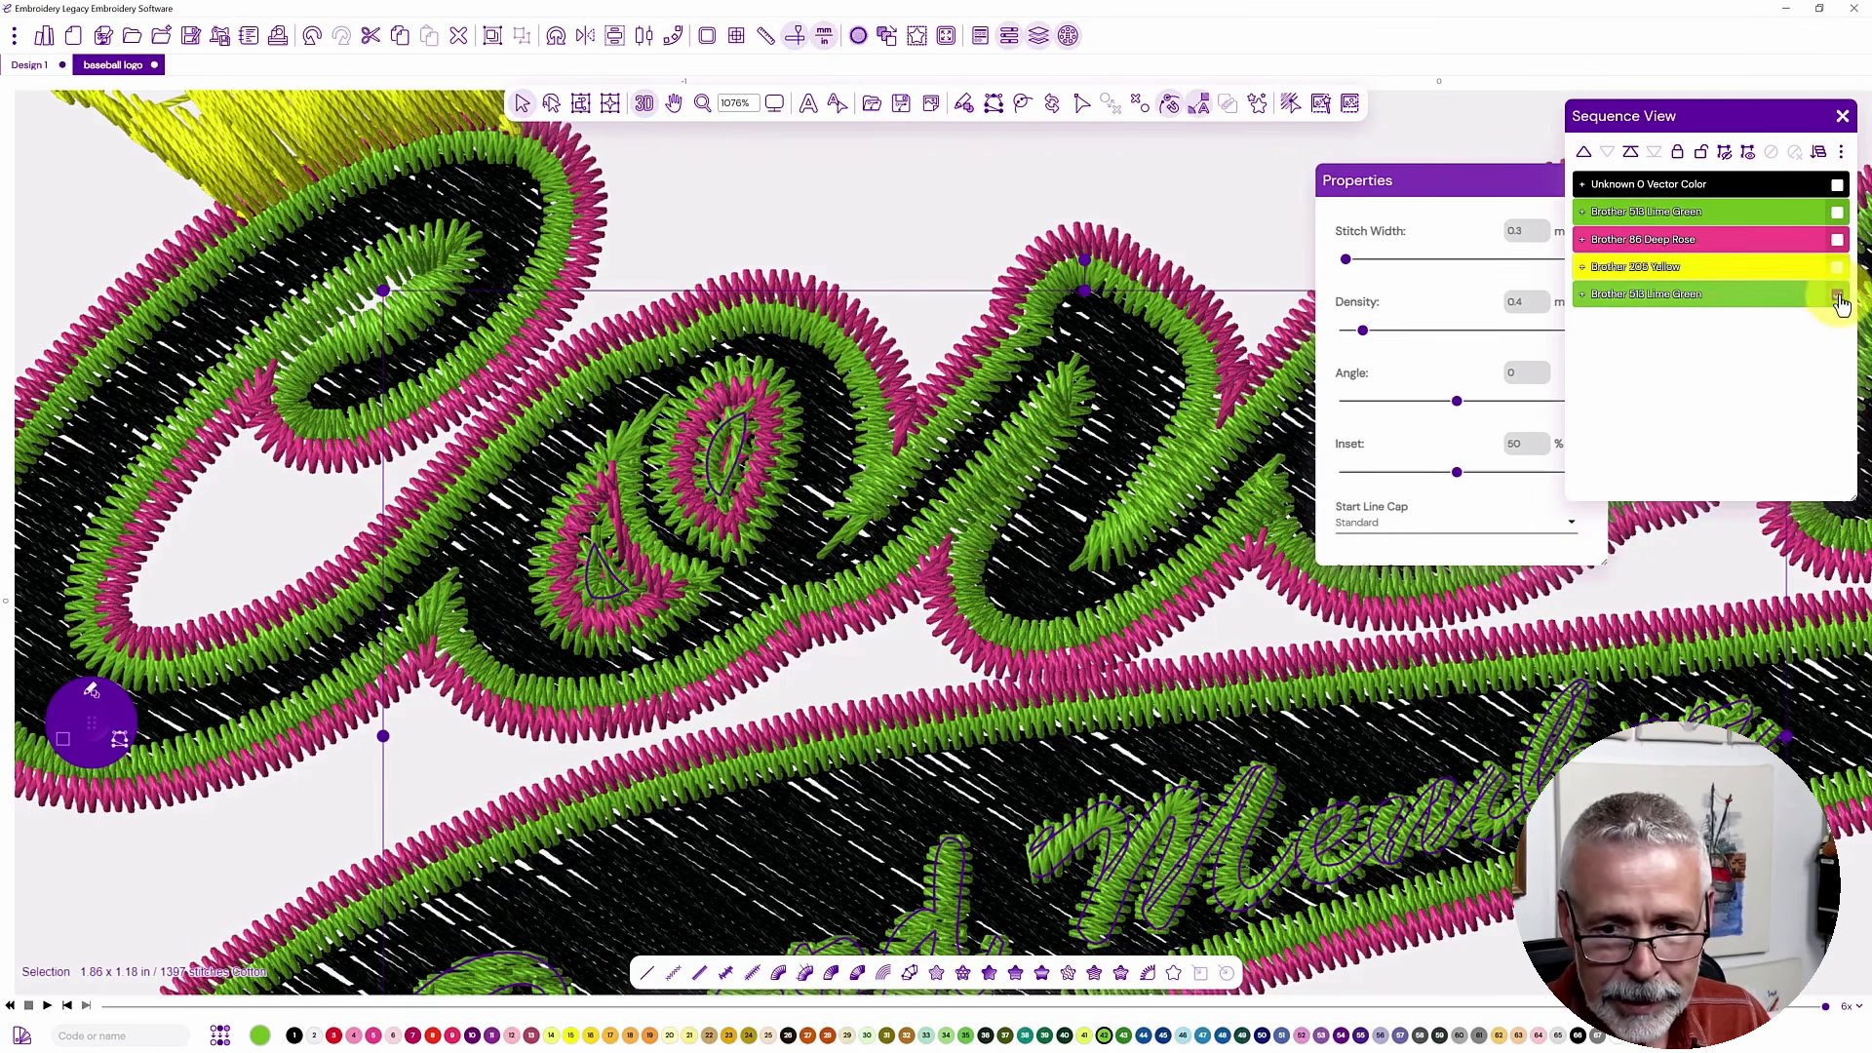
left_click(1839, 296)
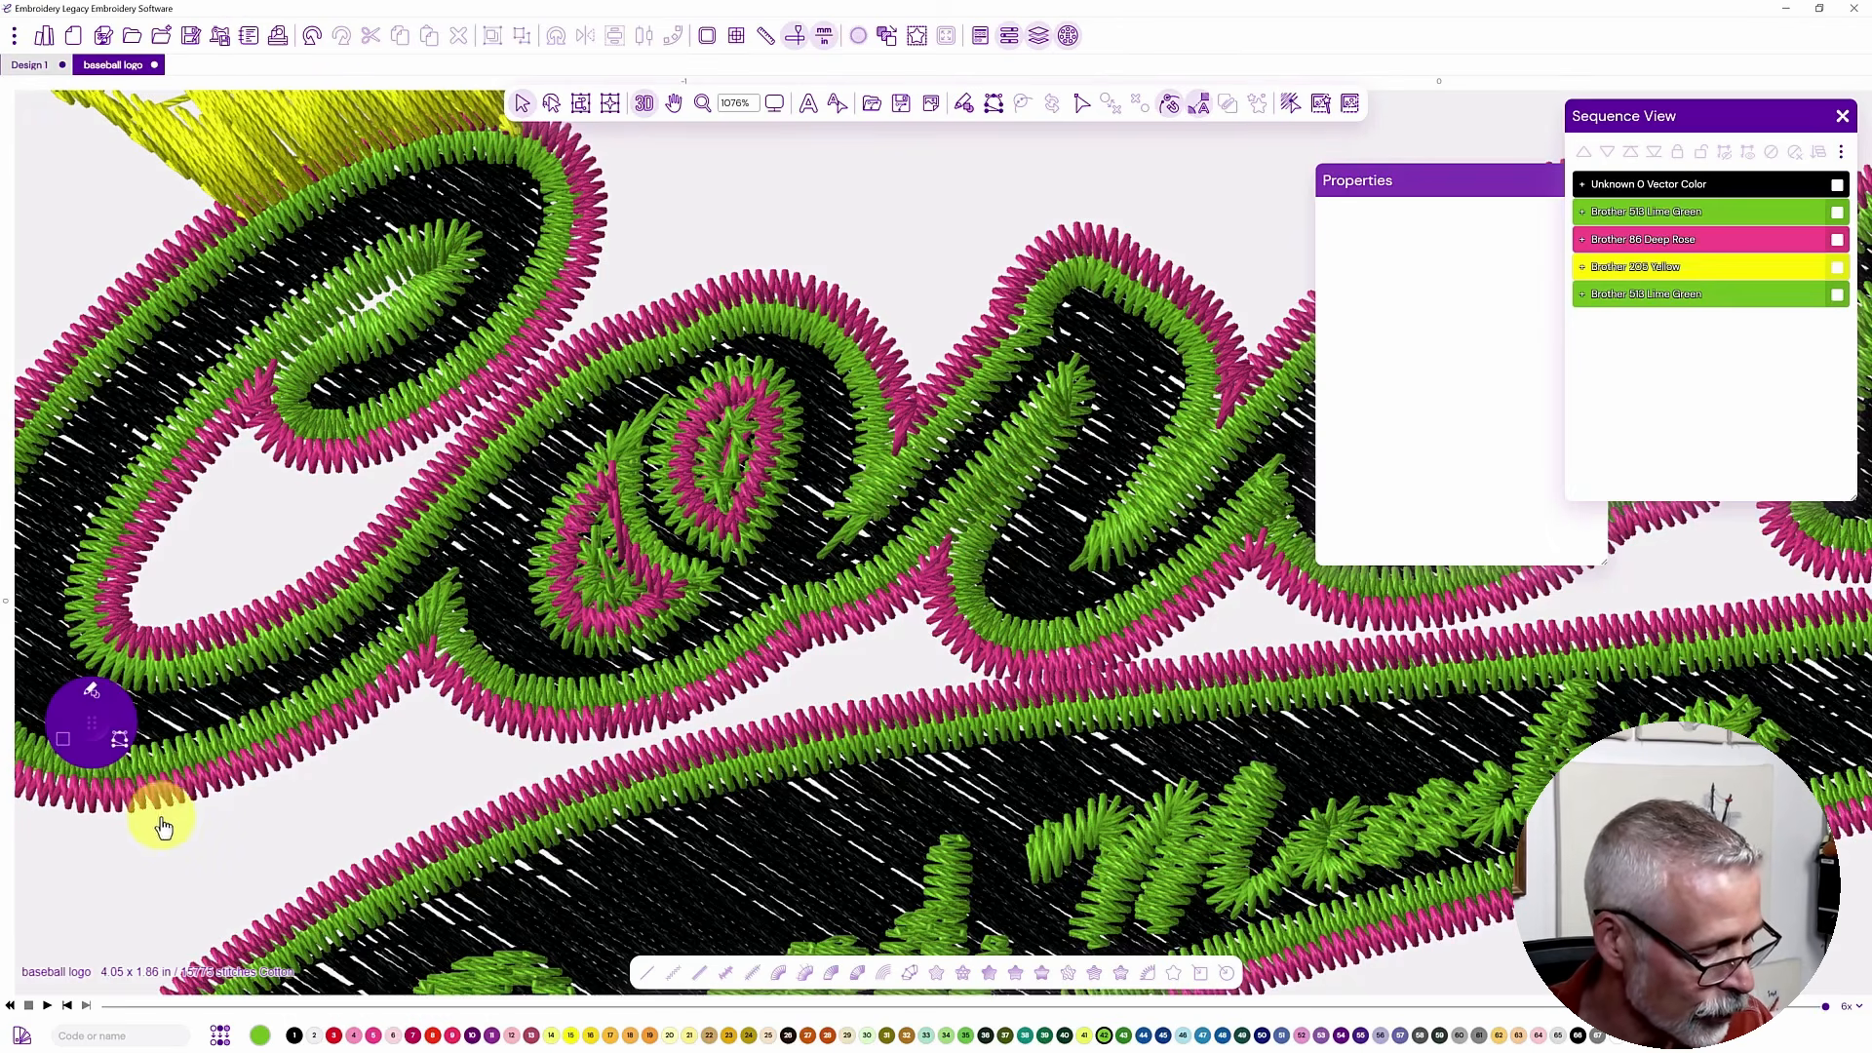
- Return to Design 1 and move the Properties window below the Sequence View so the whole Corona logo is uncovered
key("ctrl+Tab")
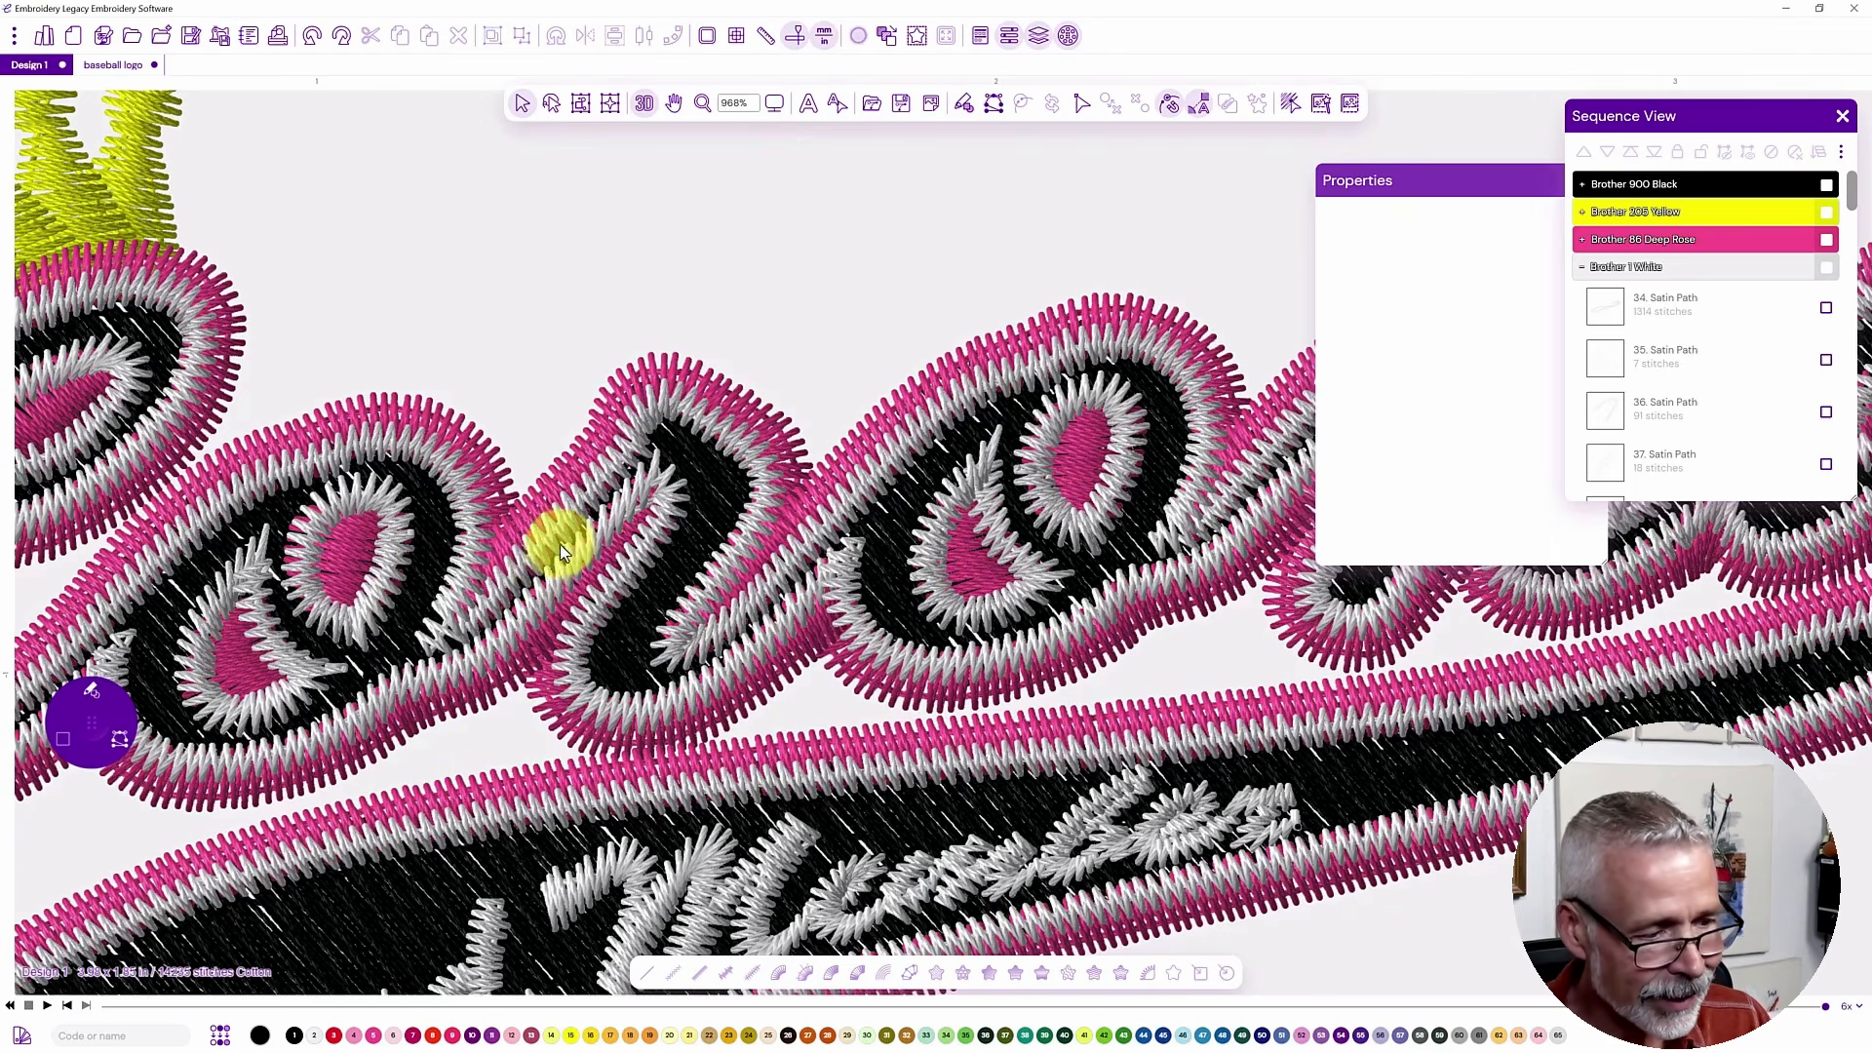
scroll(543, 644, "down", 1)
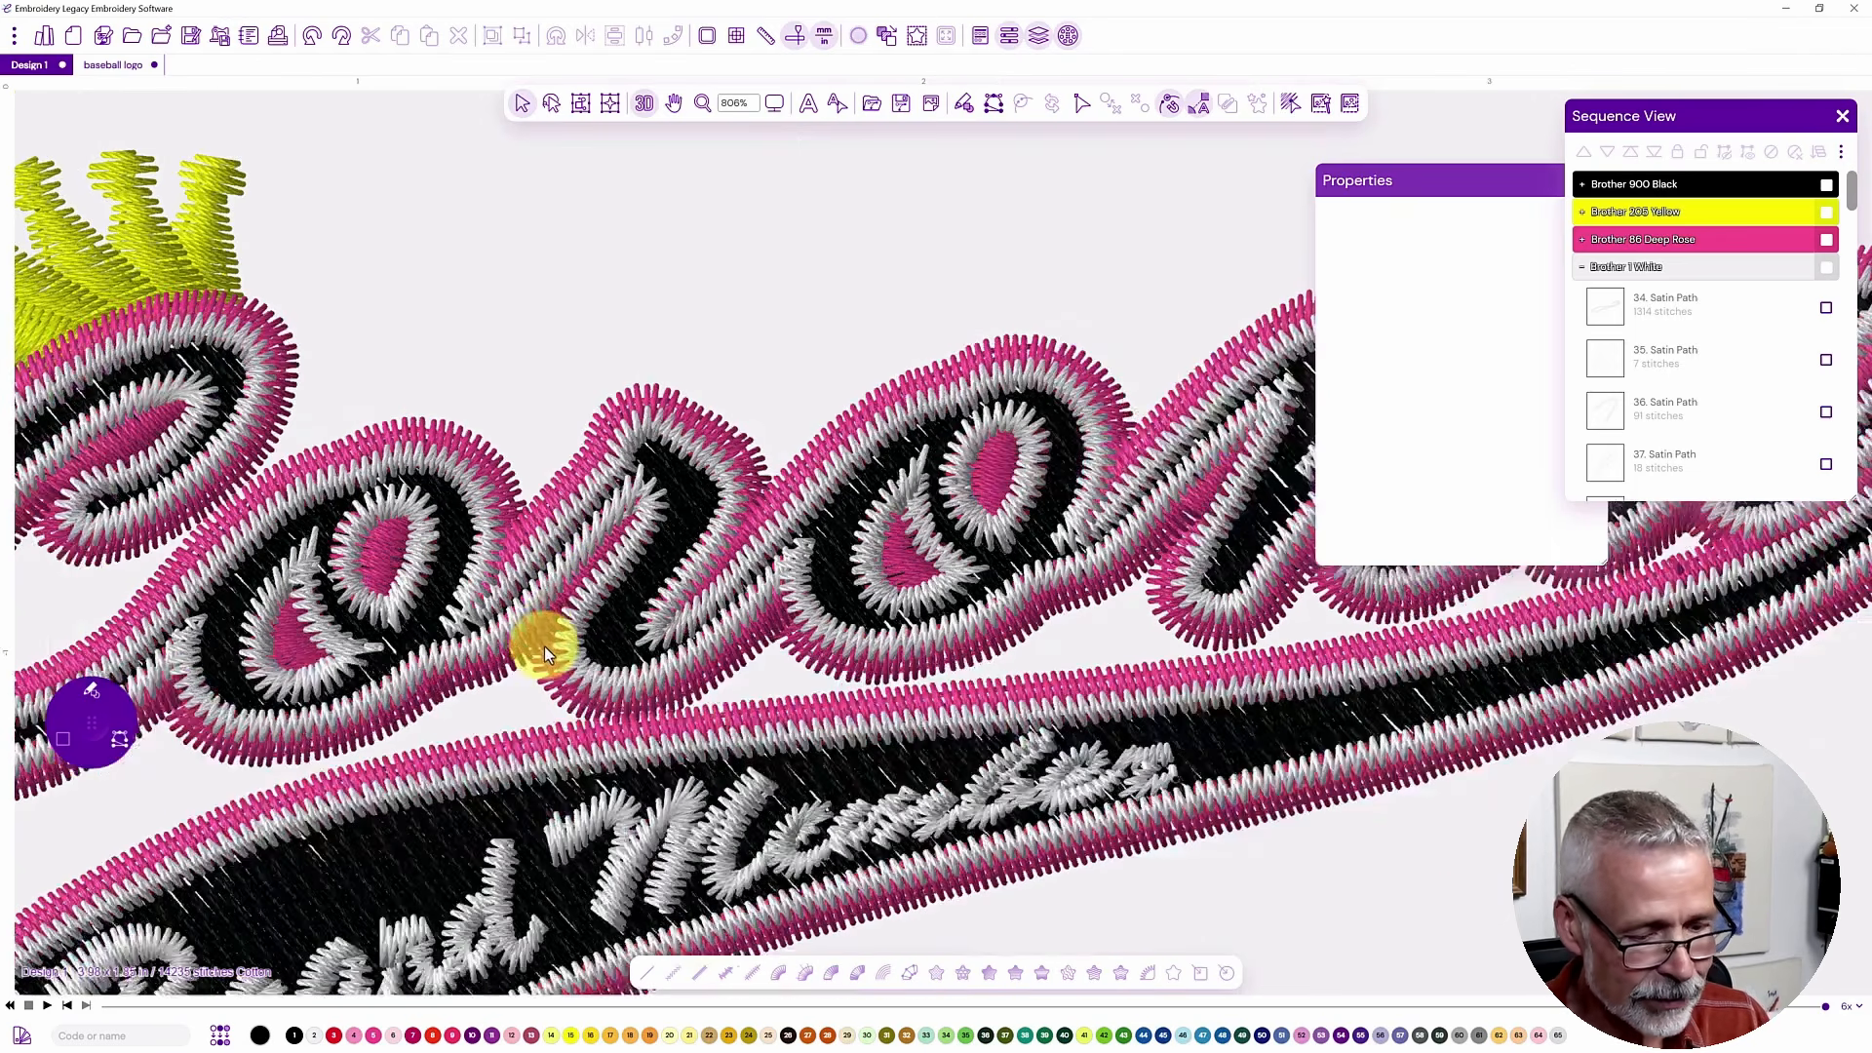
scroll(542, 652, "down", 2)
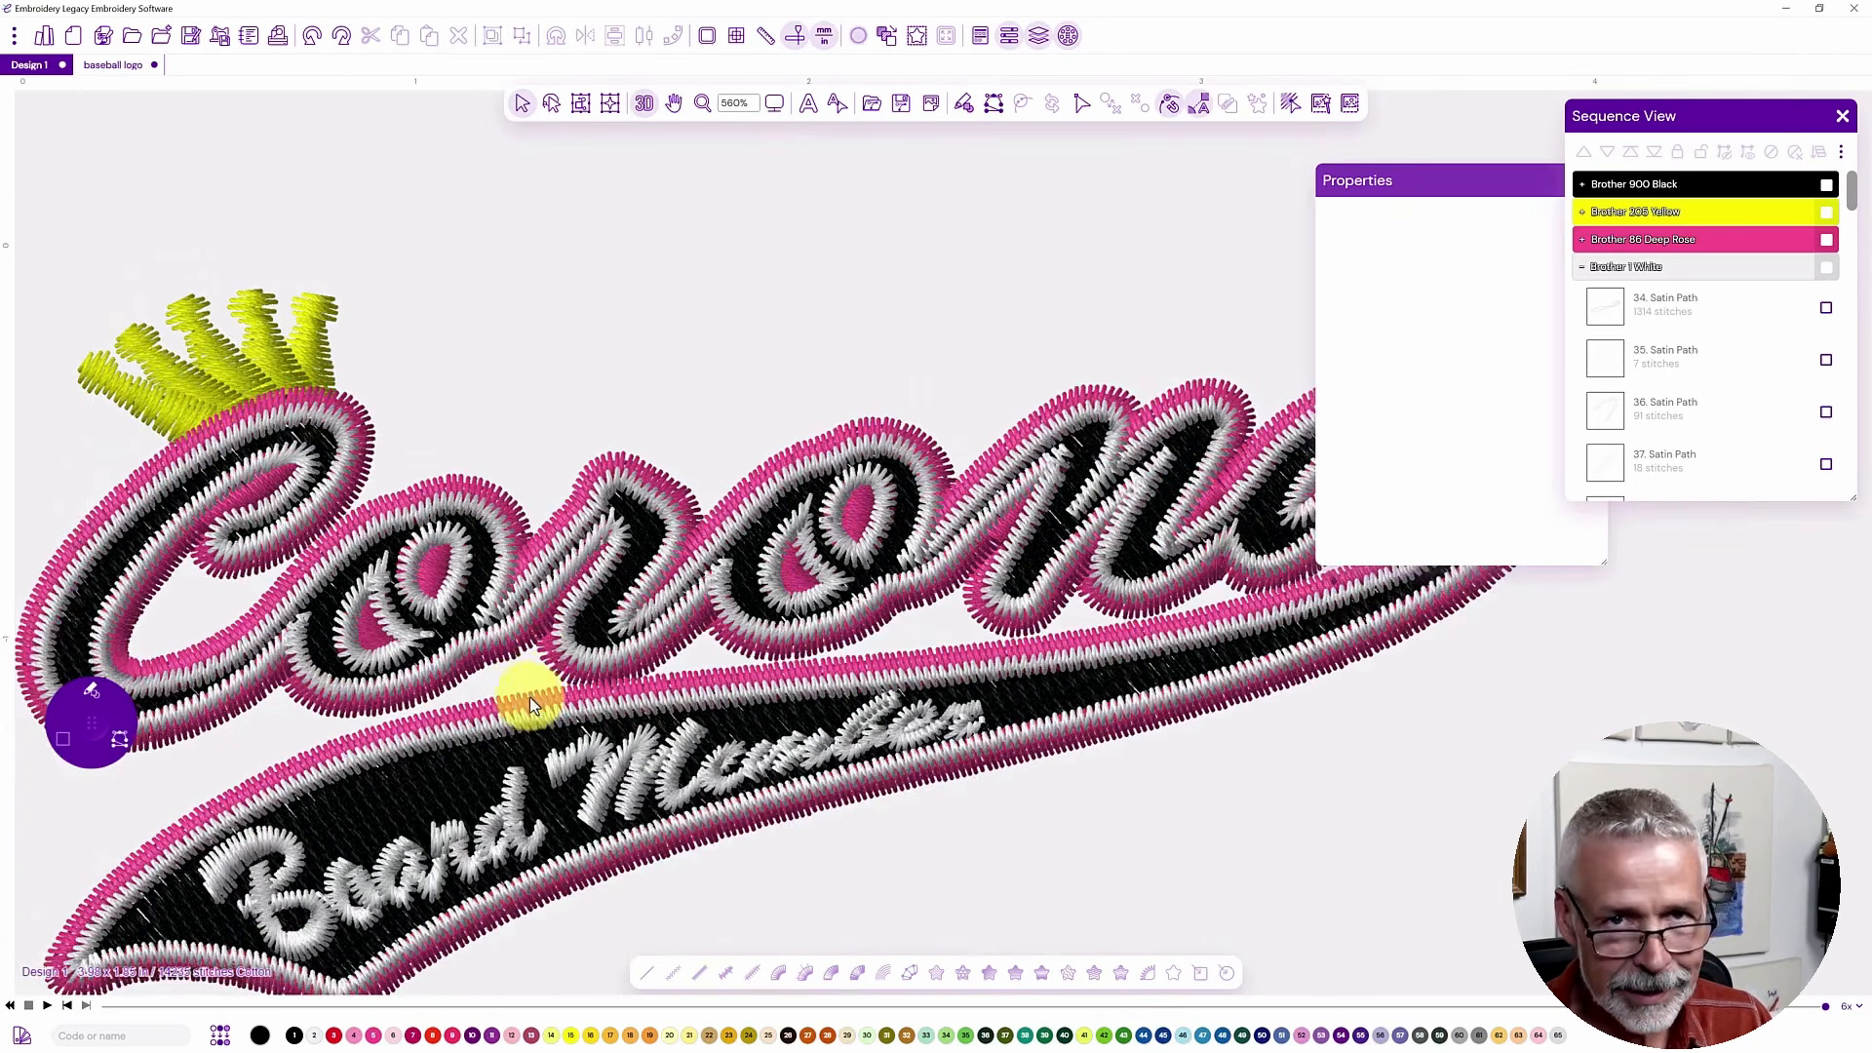
scroll(538, 652, "down", 1)
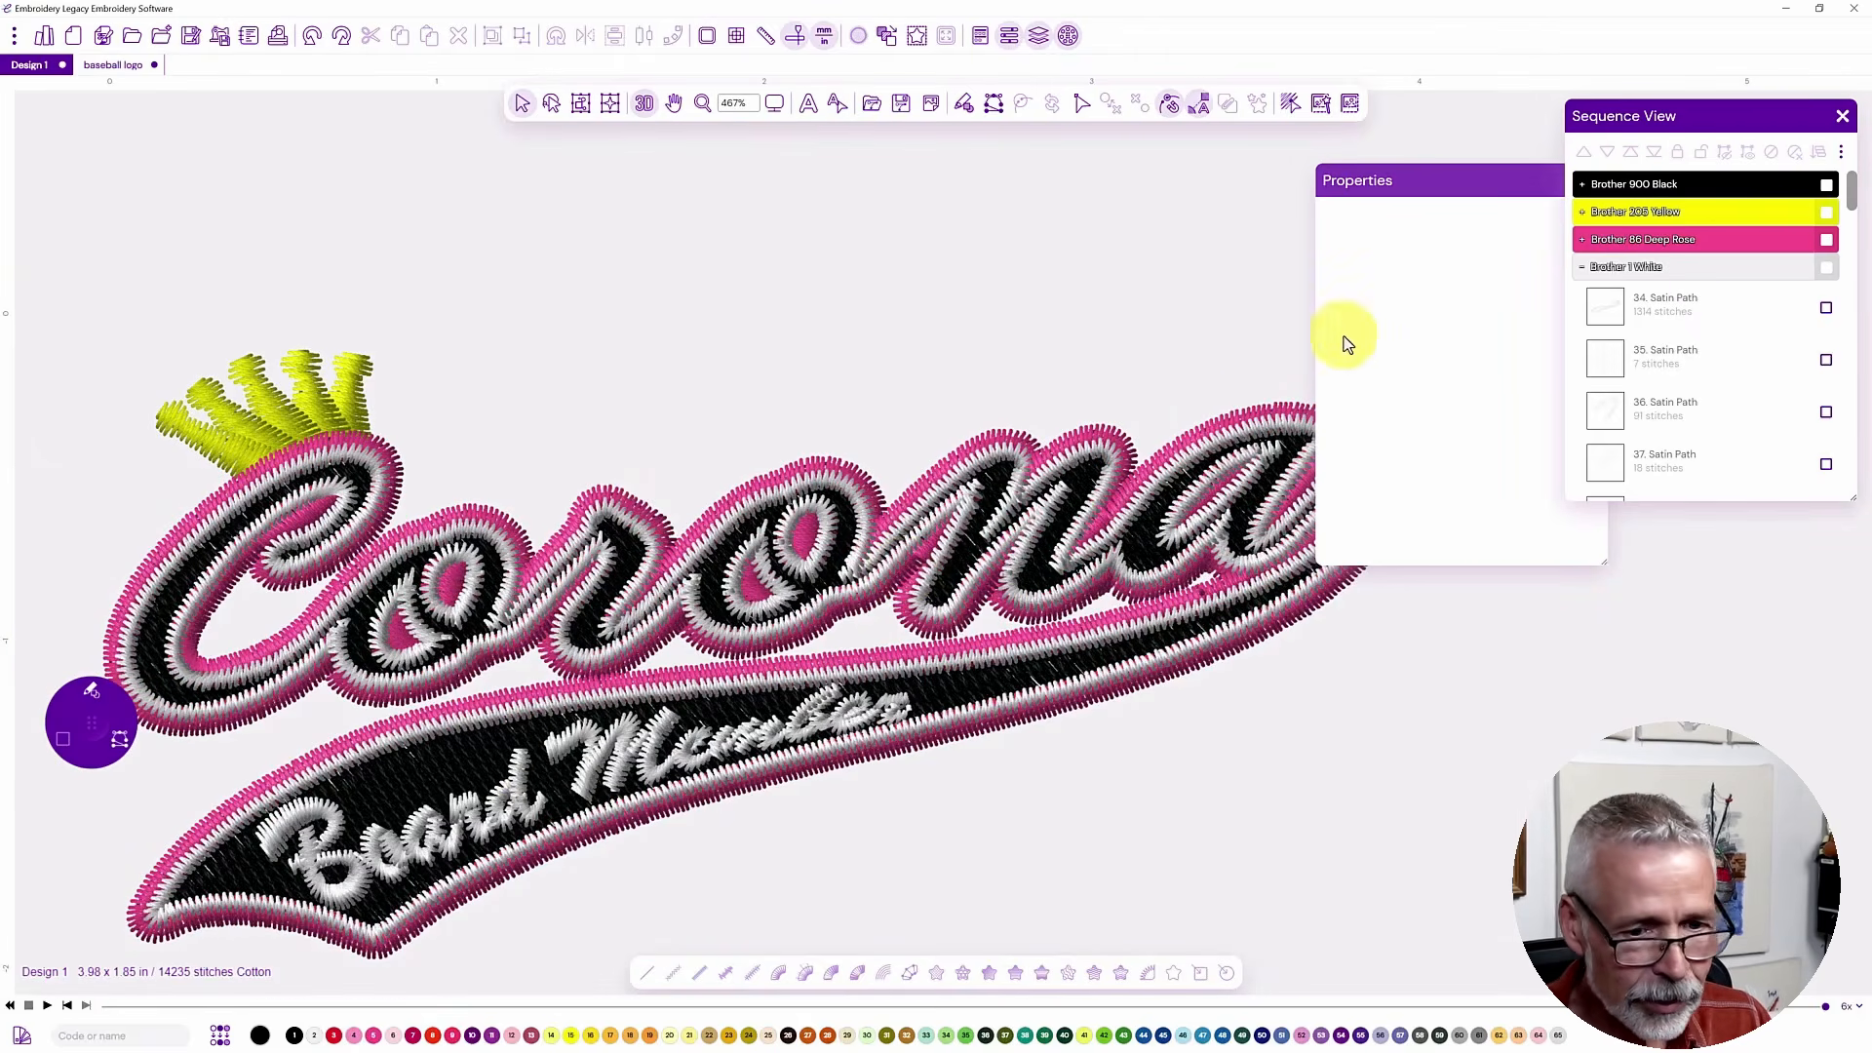
left_click_drag(1456, 186, 1706, 511)
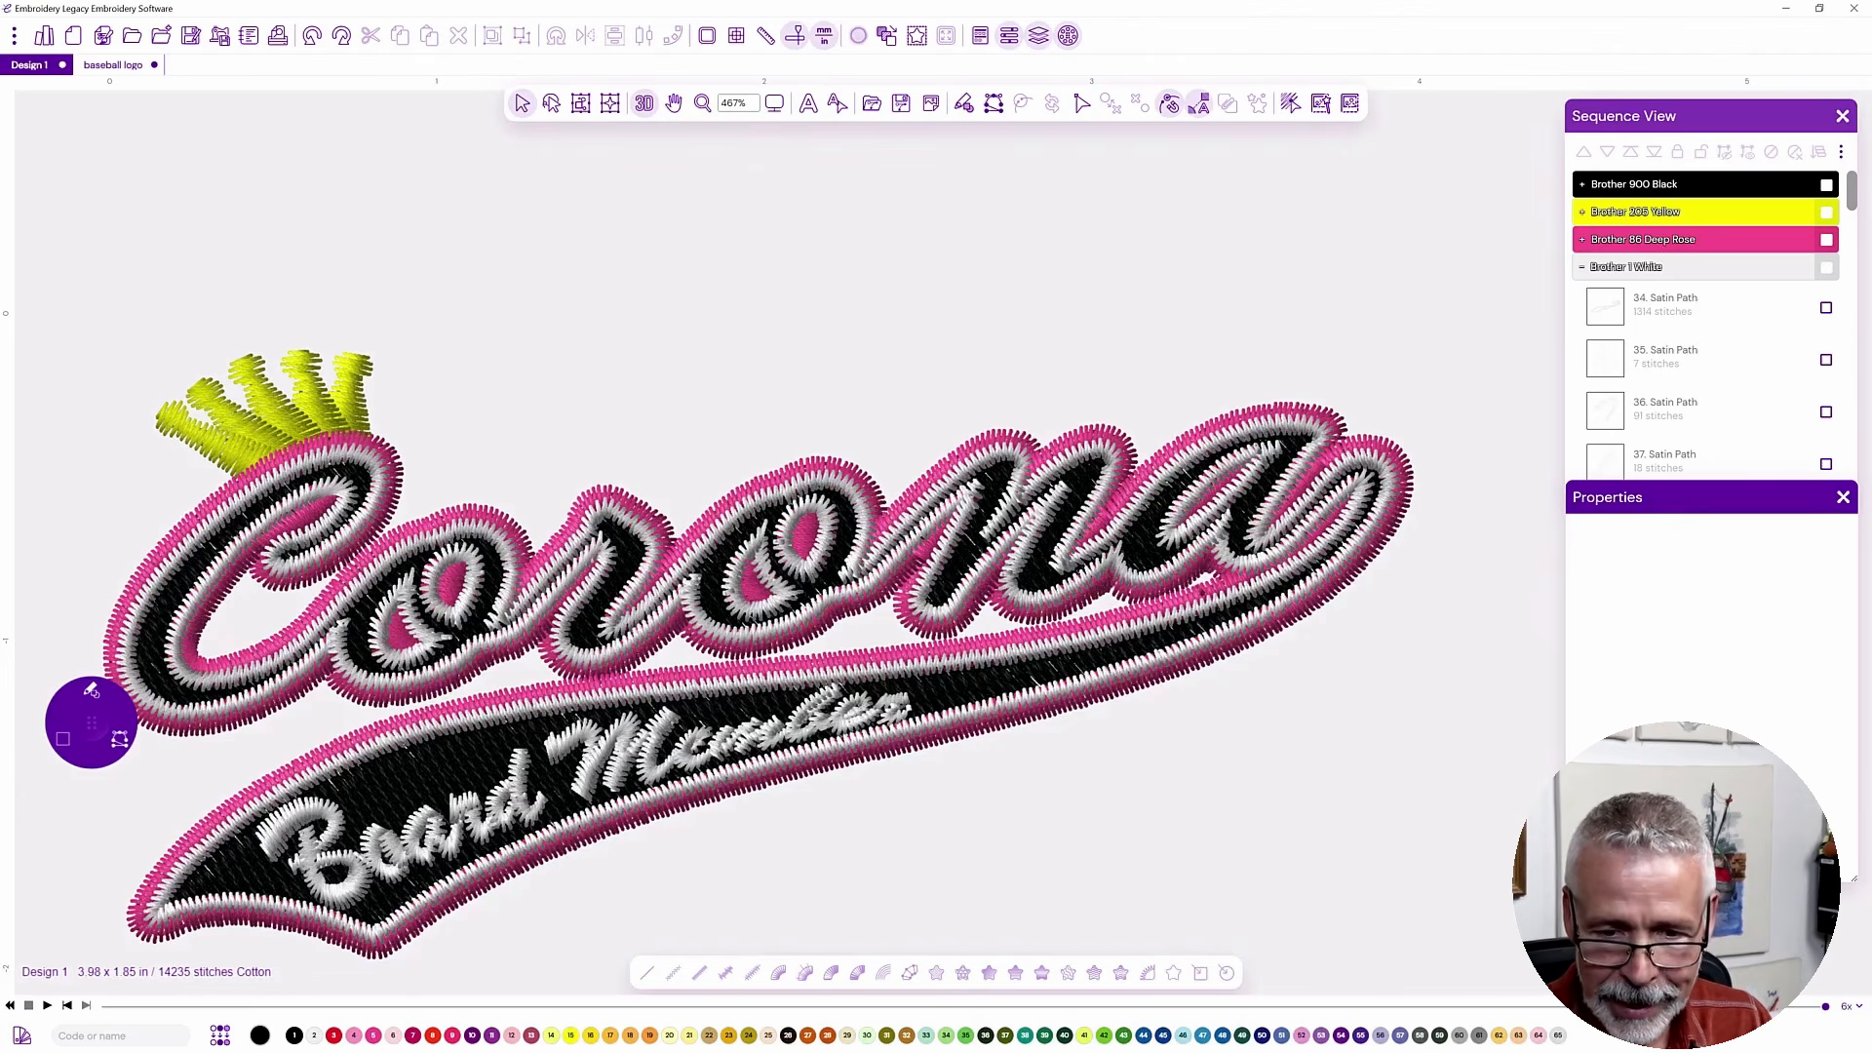
- Recolor all objects in the Brother 1 White group to Brother 515 Moss Green and clear the selection
left_click(1827, 268)
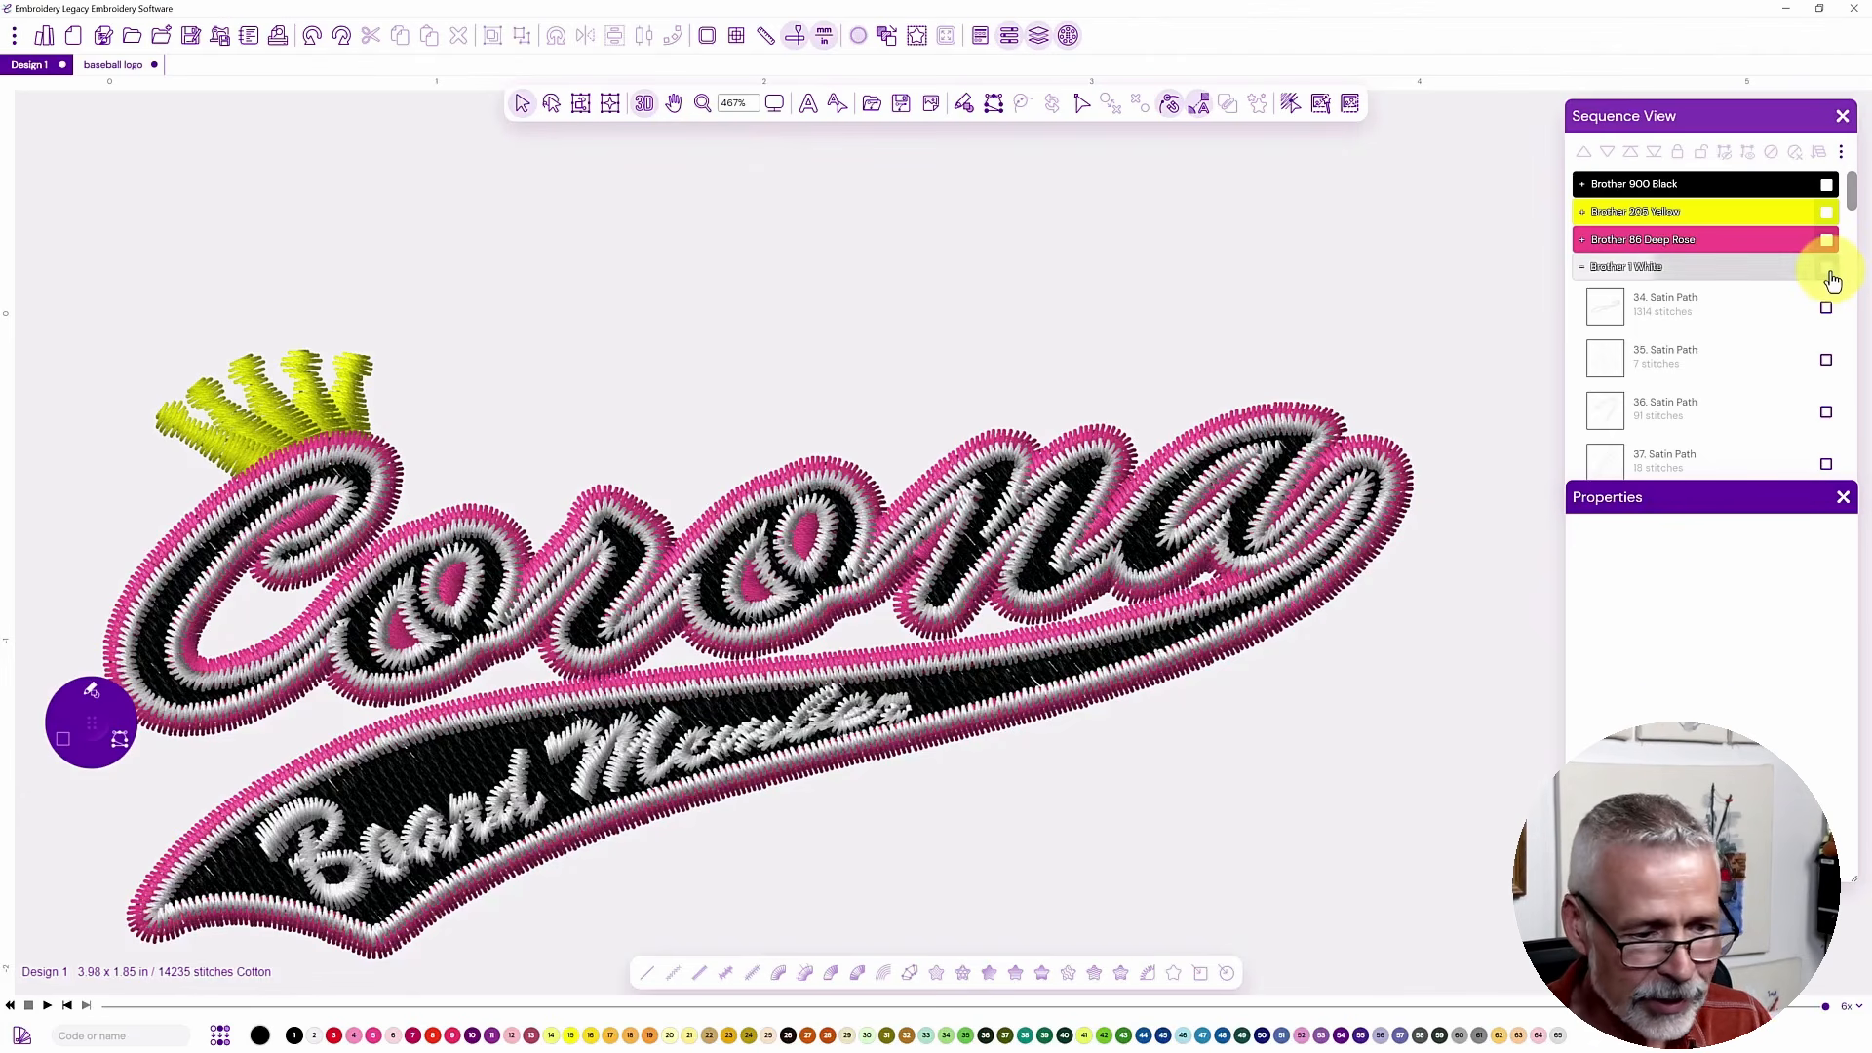
left_click(1123, 1036)
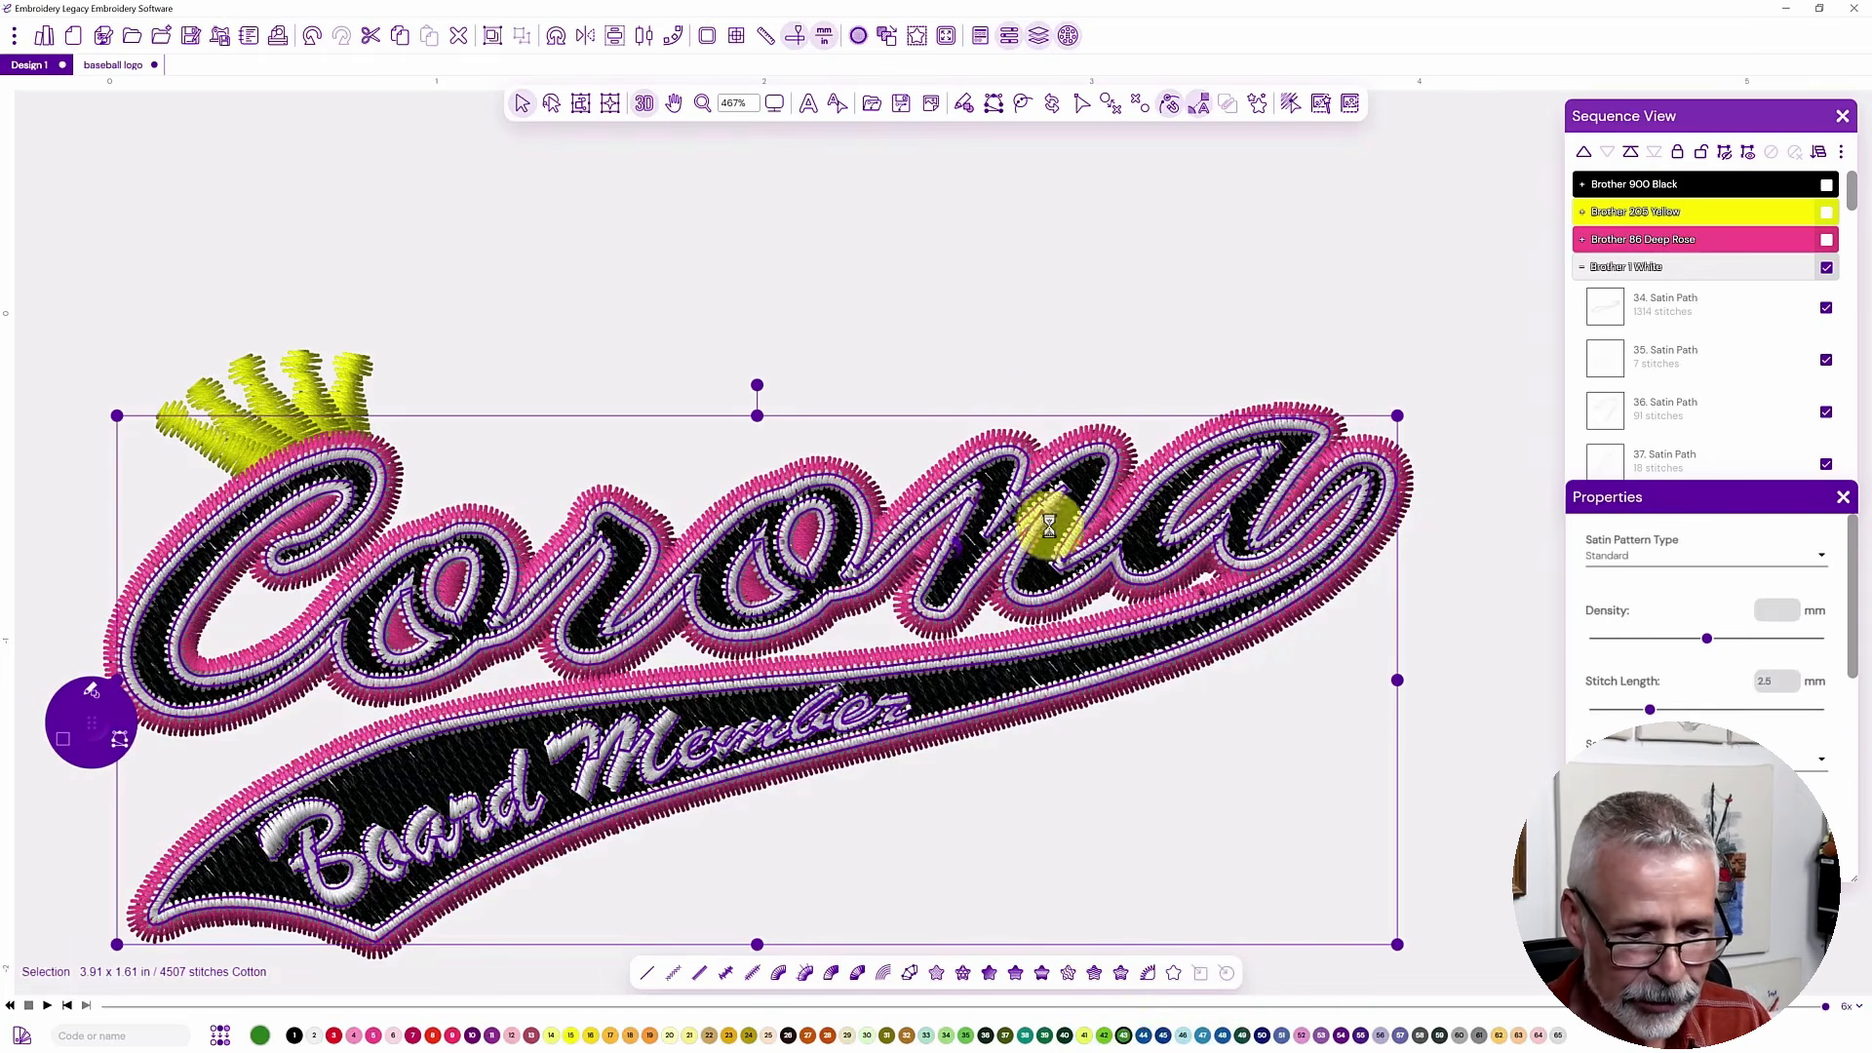
left_click(1053, 334)
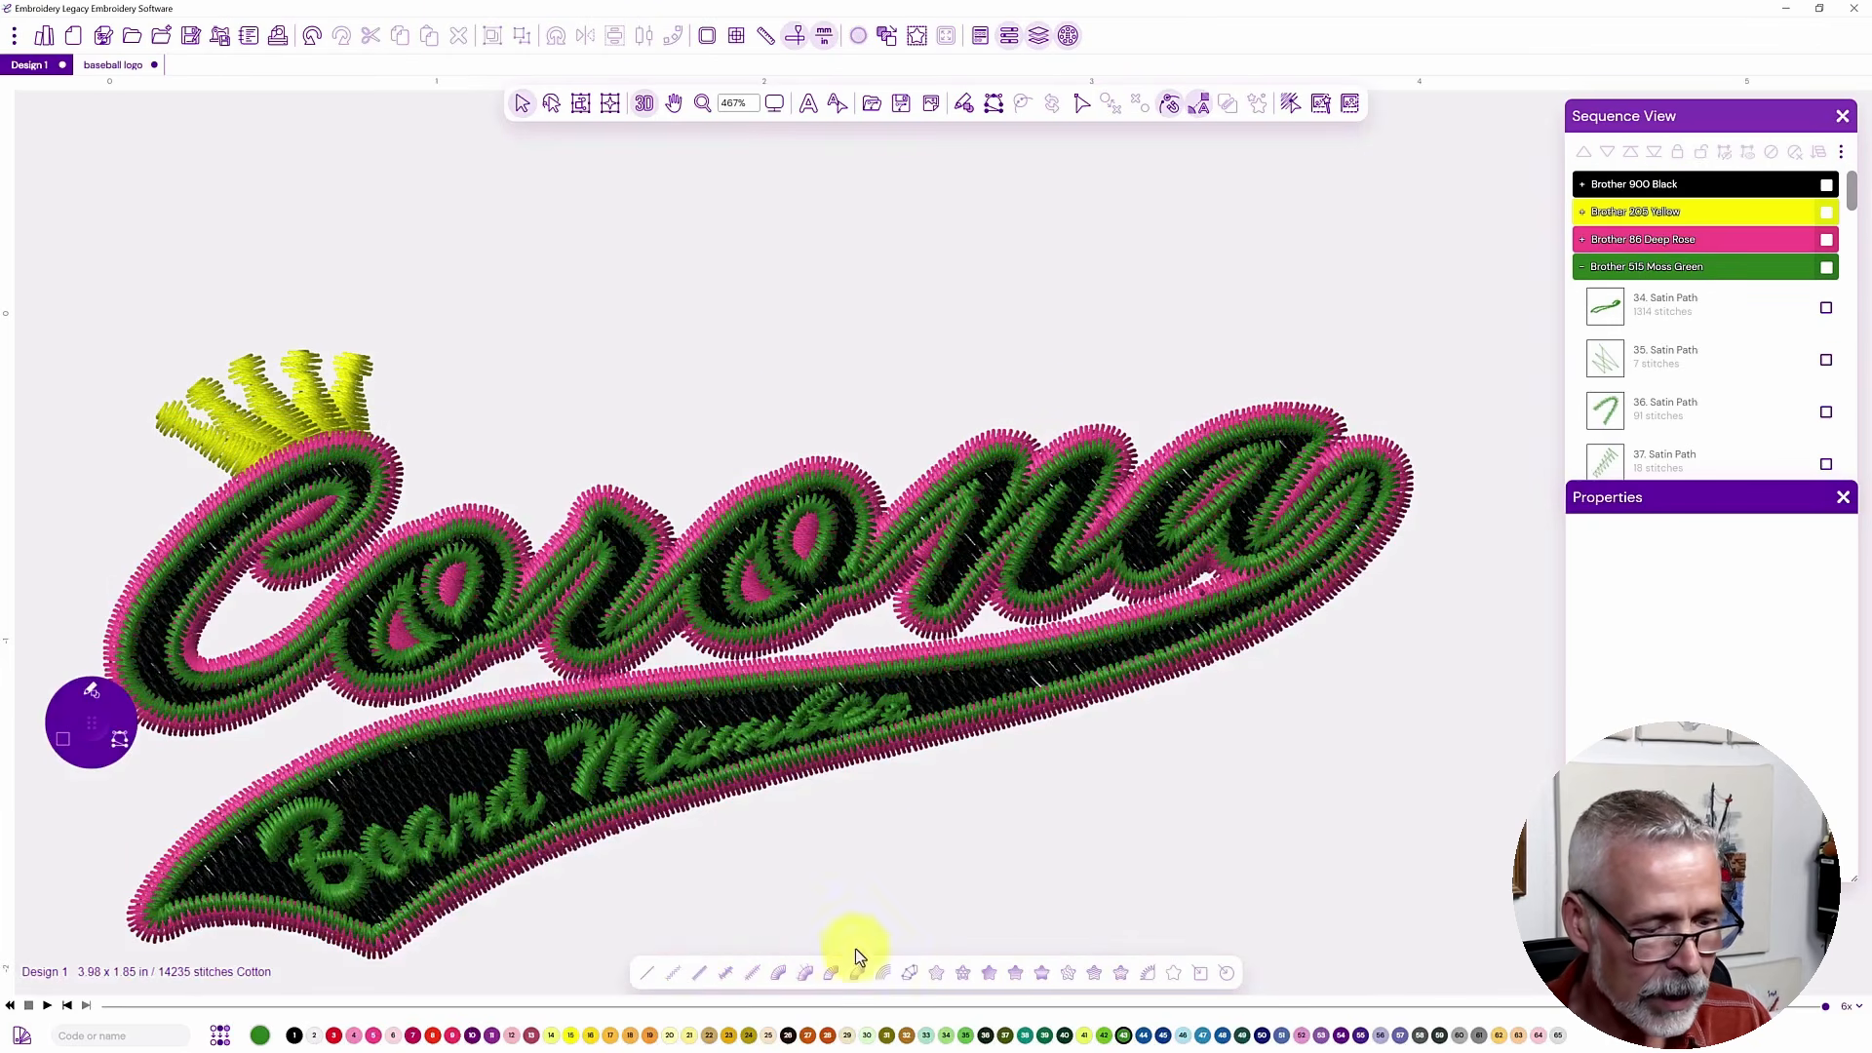
- Show Design 1 as flat stitch lines, play the stitch-out simulation, and return to the 3D stitch display
left_click(644, 102)
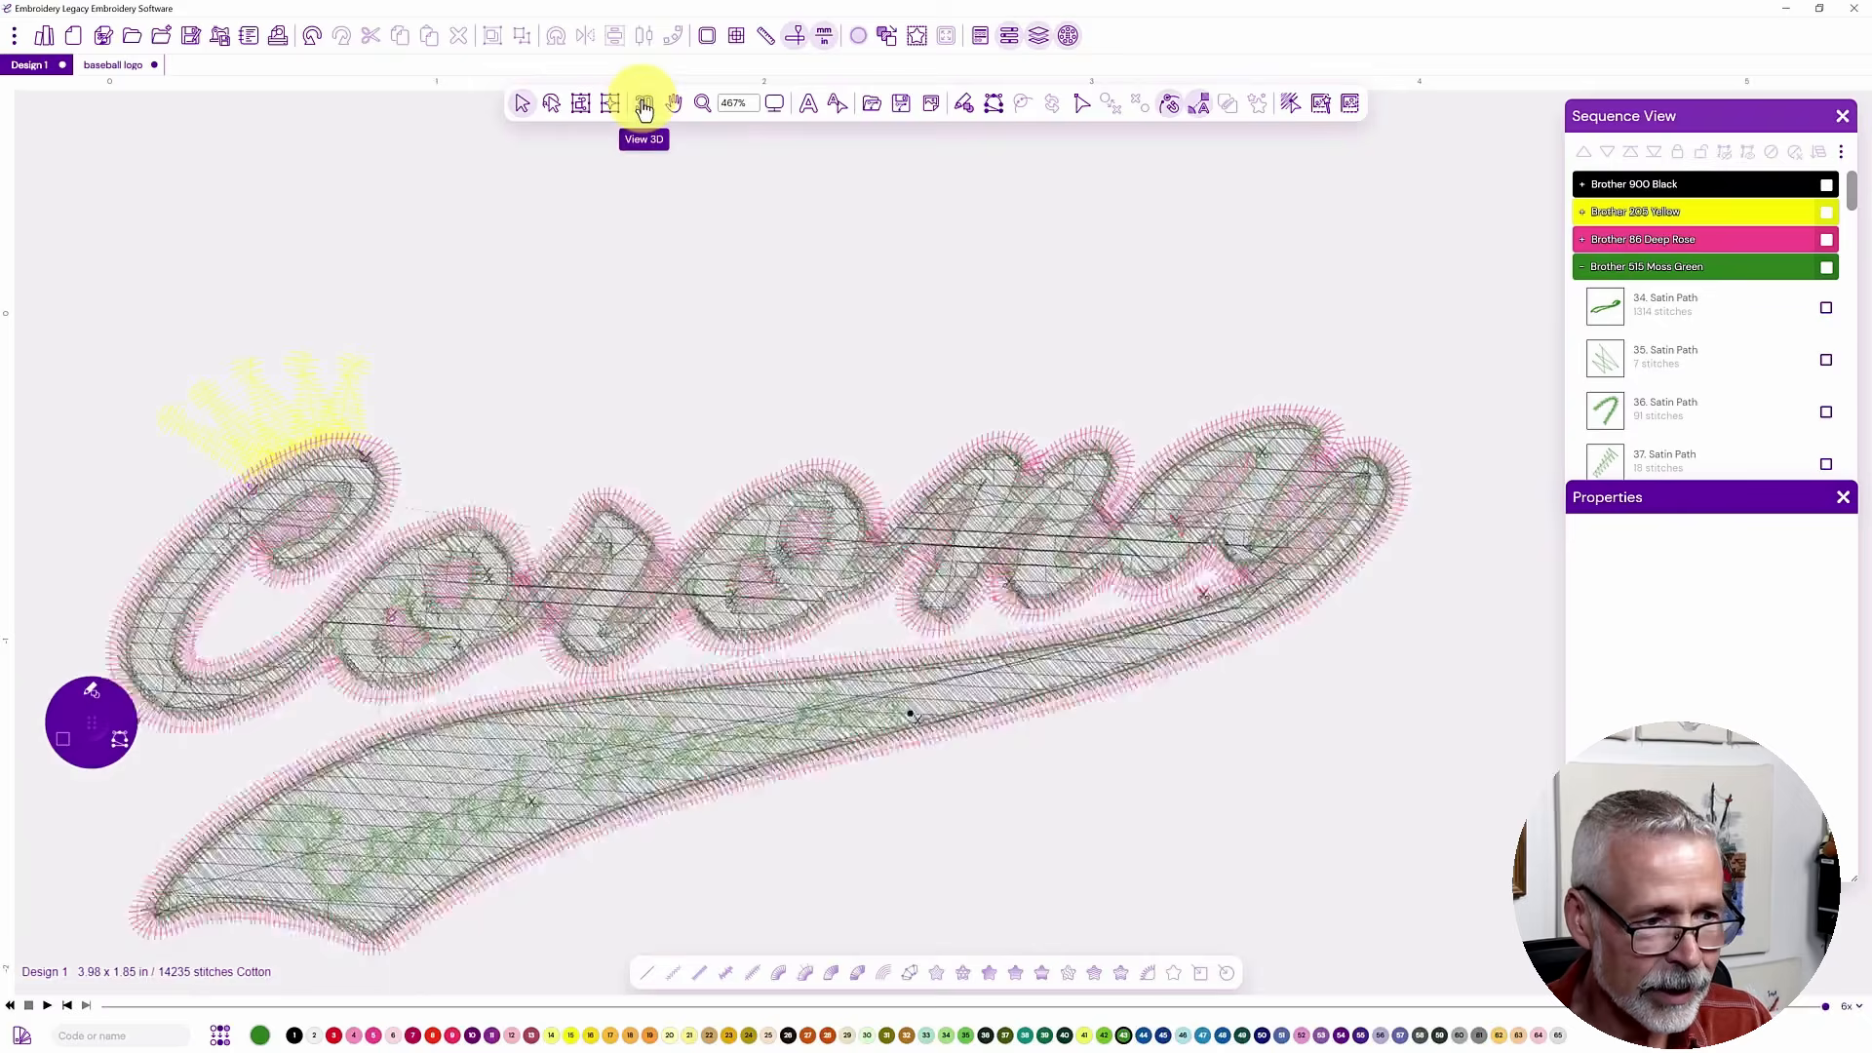
left_click(47, 1008)
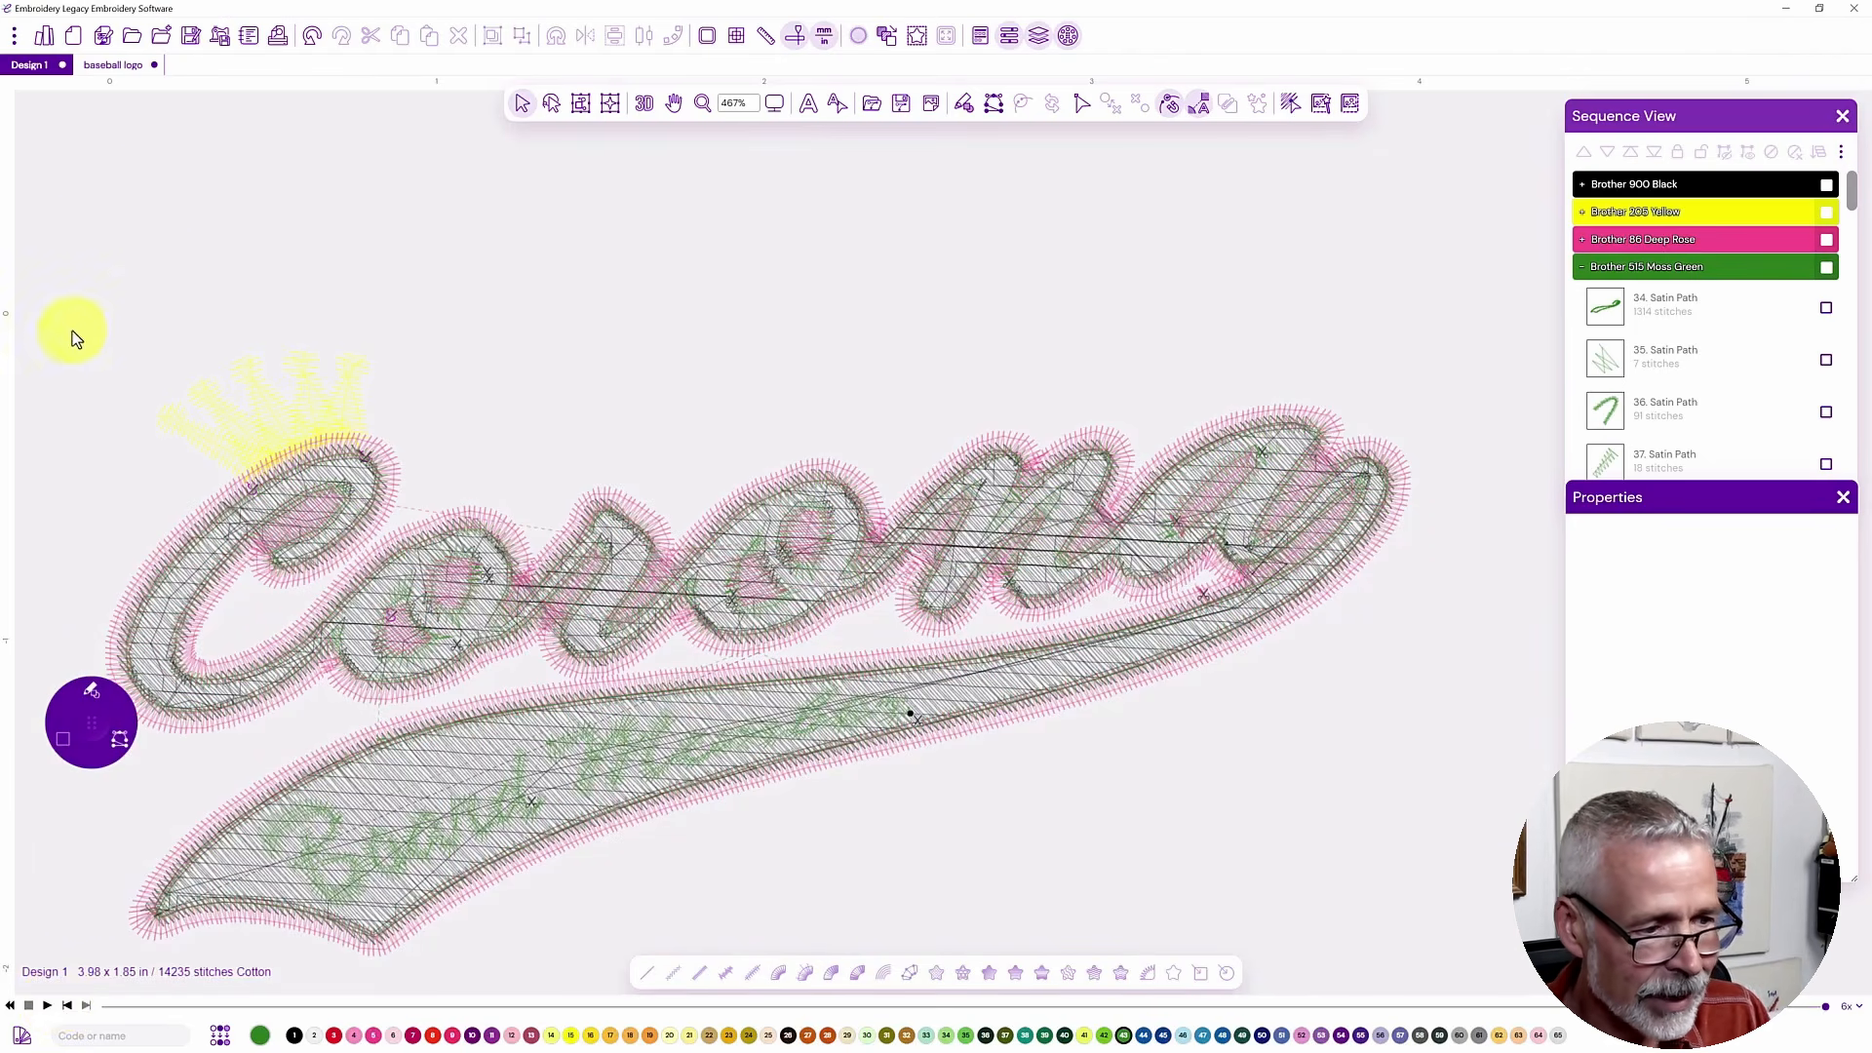
left_click(645, 104)
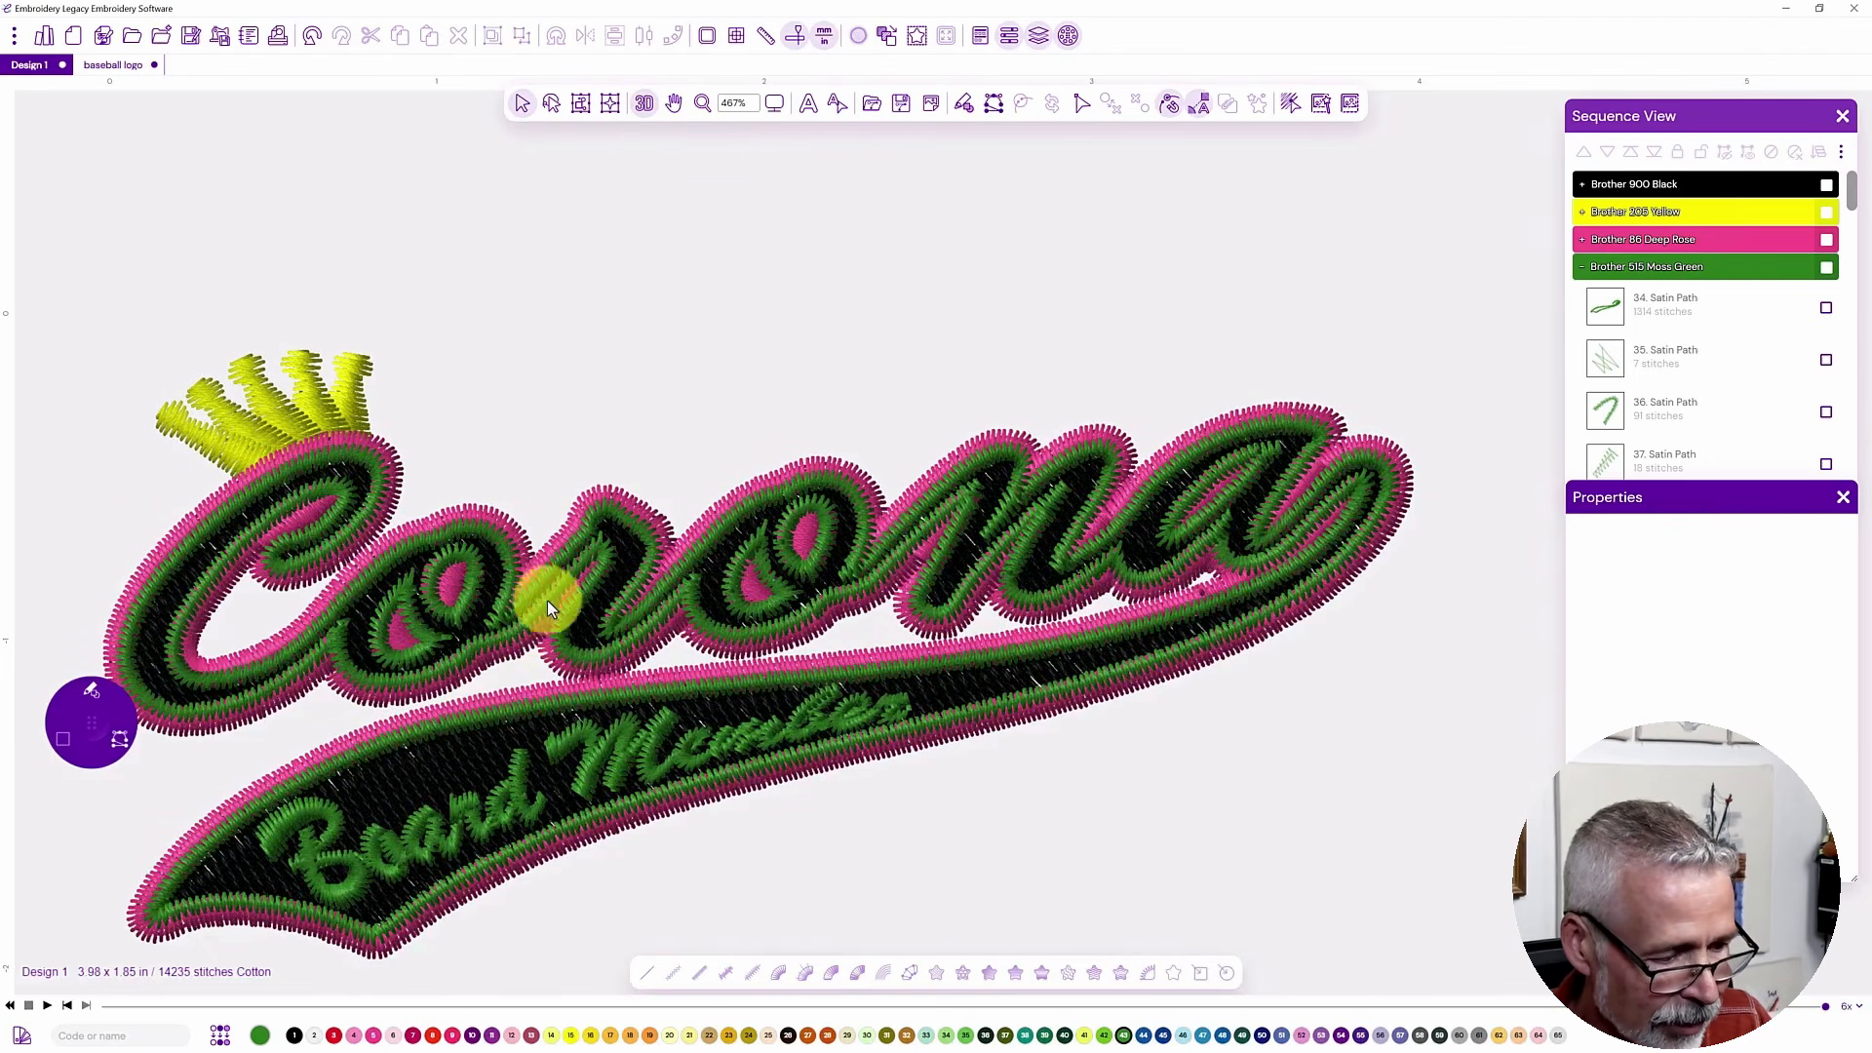
- Inspect how the moss green and deep rose outlines sit around the r and neighboring letters of Corona
scroll(552, 585, "up", 1)
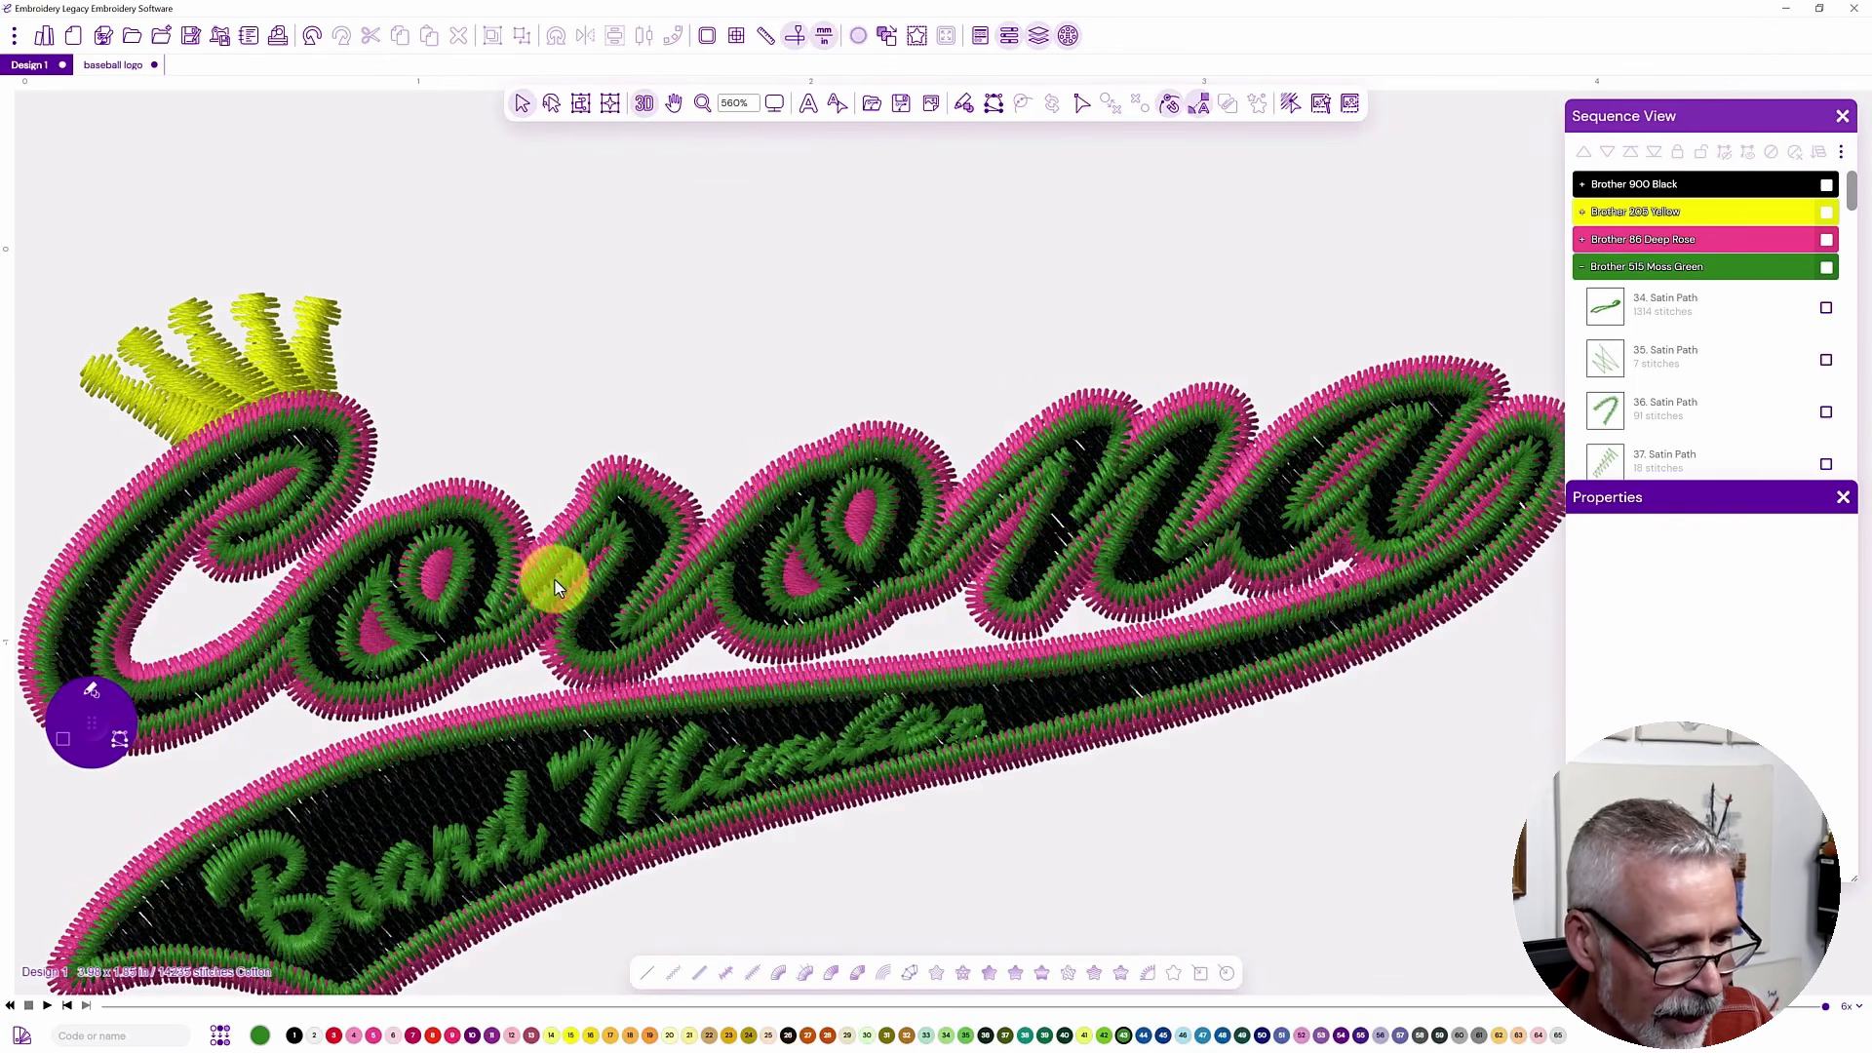
scroll(553, 579, "down", 2)
scroll(560, 583, "up", 4)
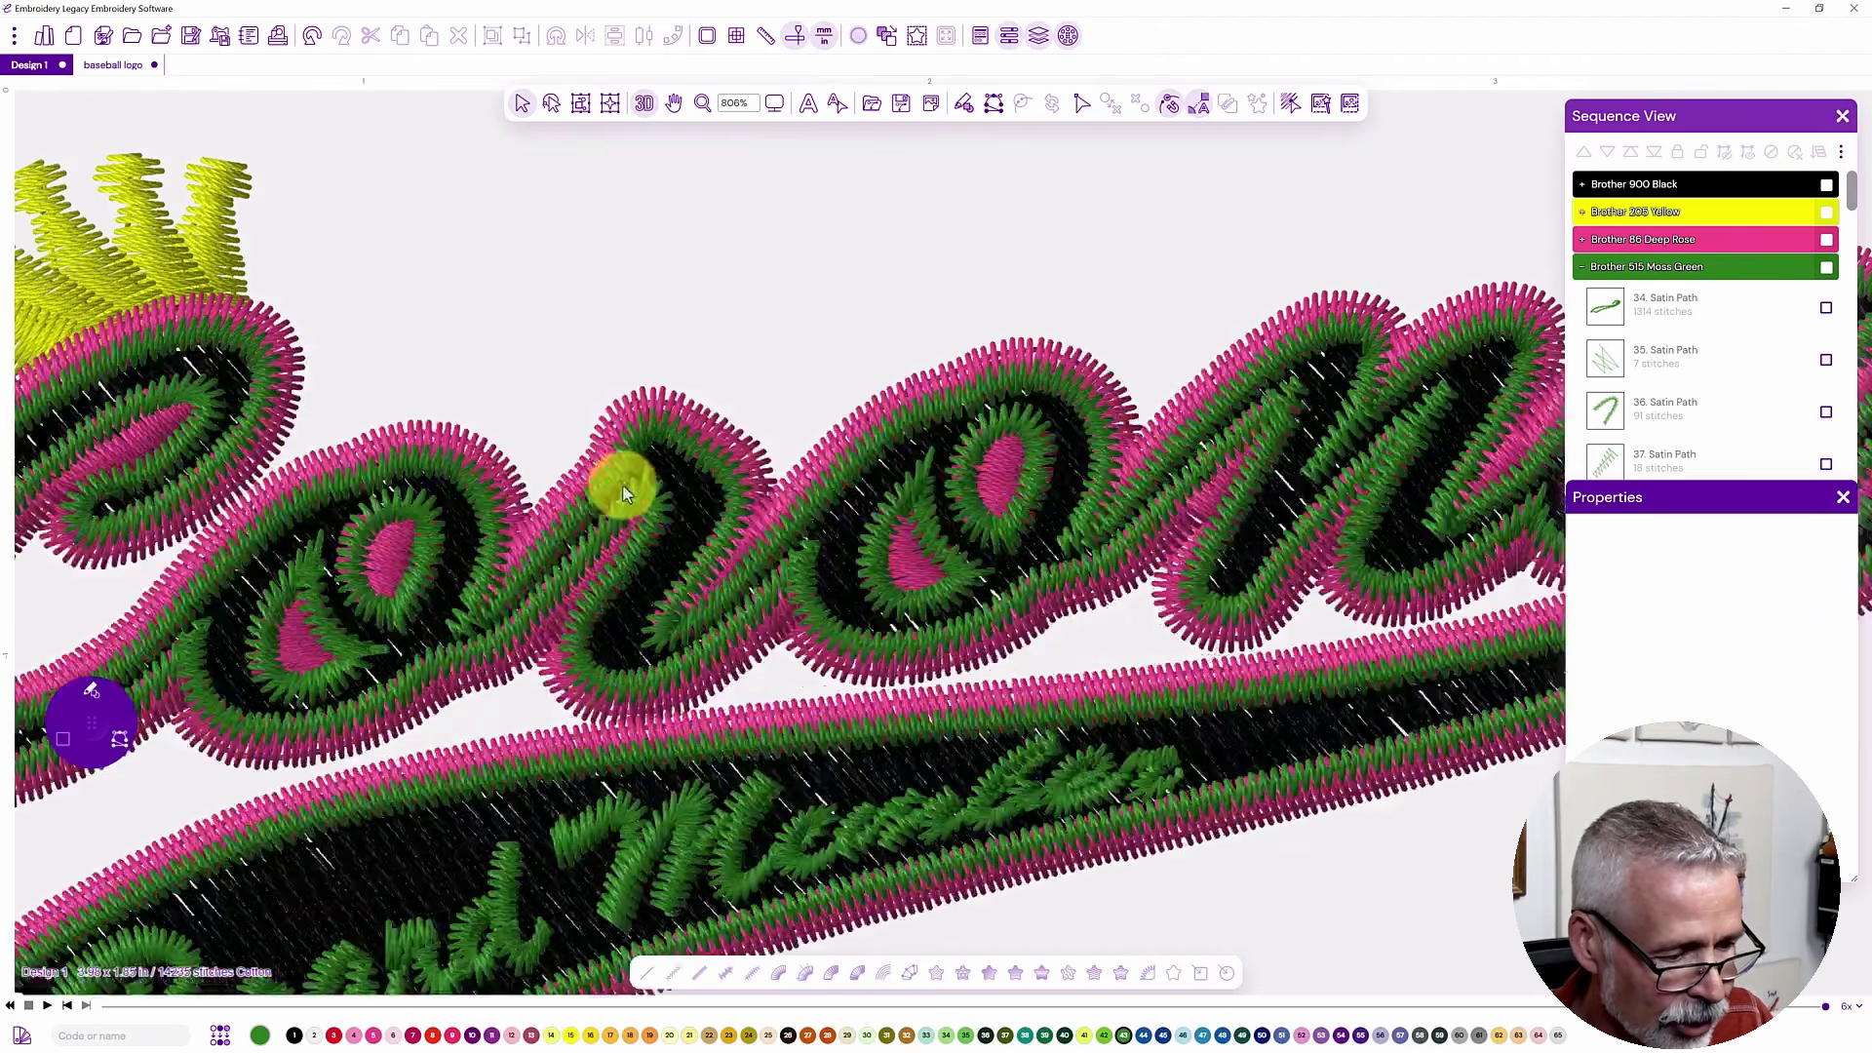
scroll(575, 552, "up", 1)
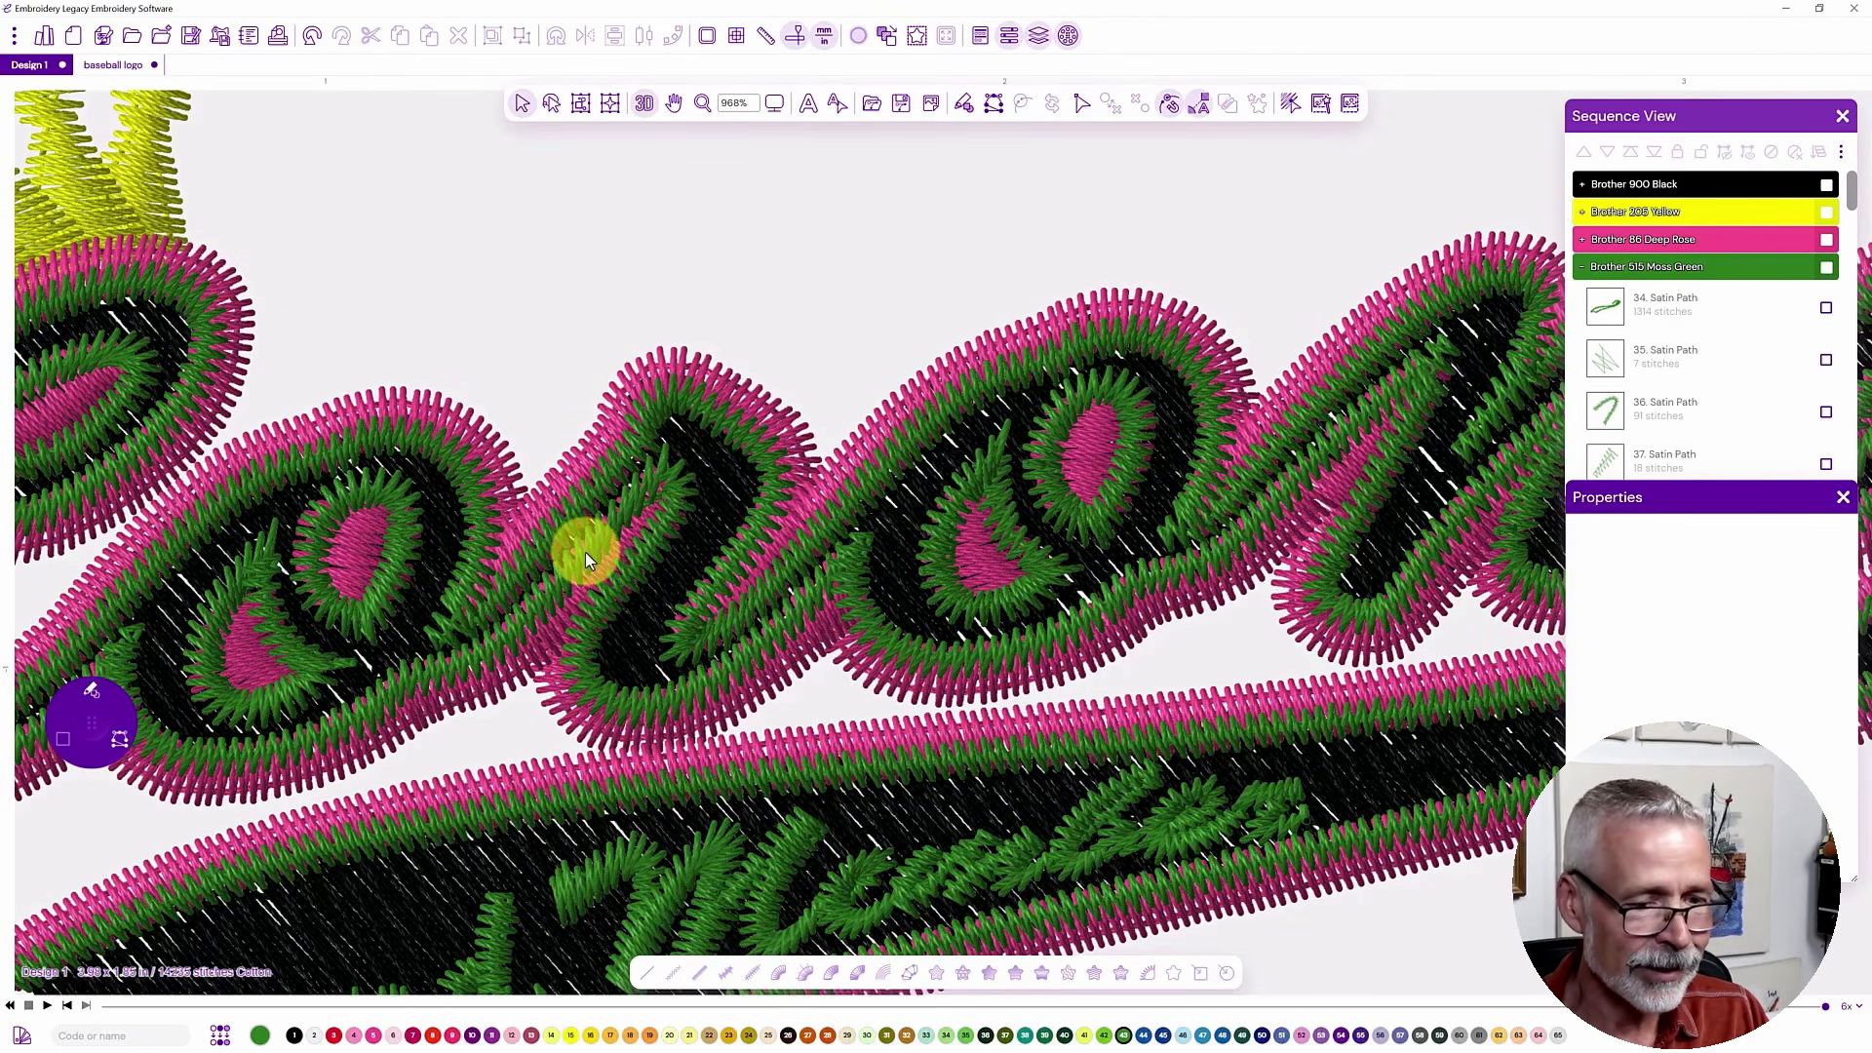
scroll(585, 551, "down", 1)
scroll(589, 554, "down", 2)
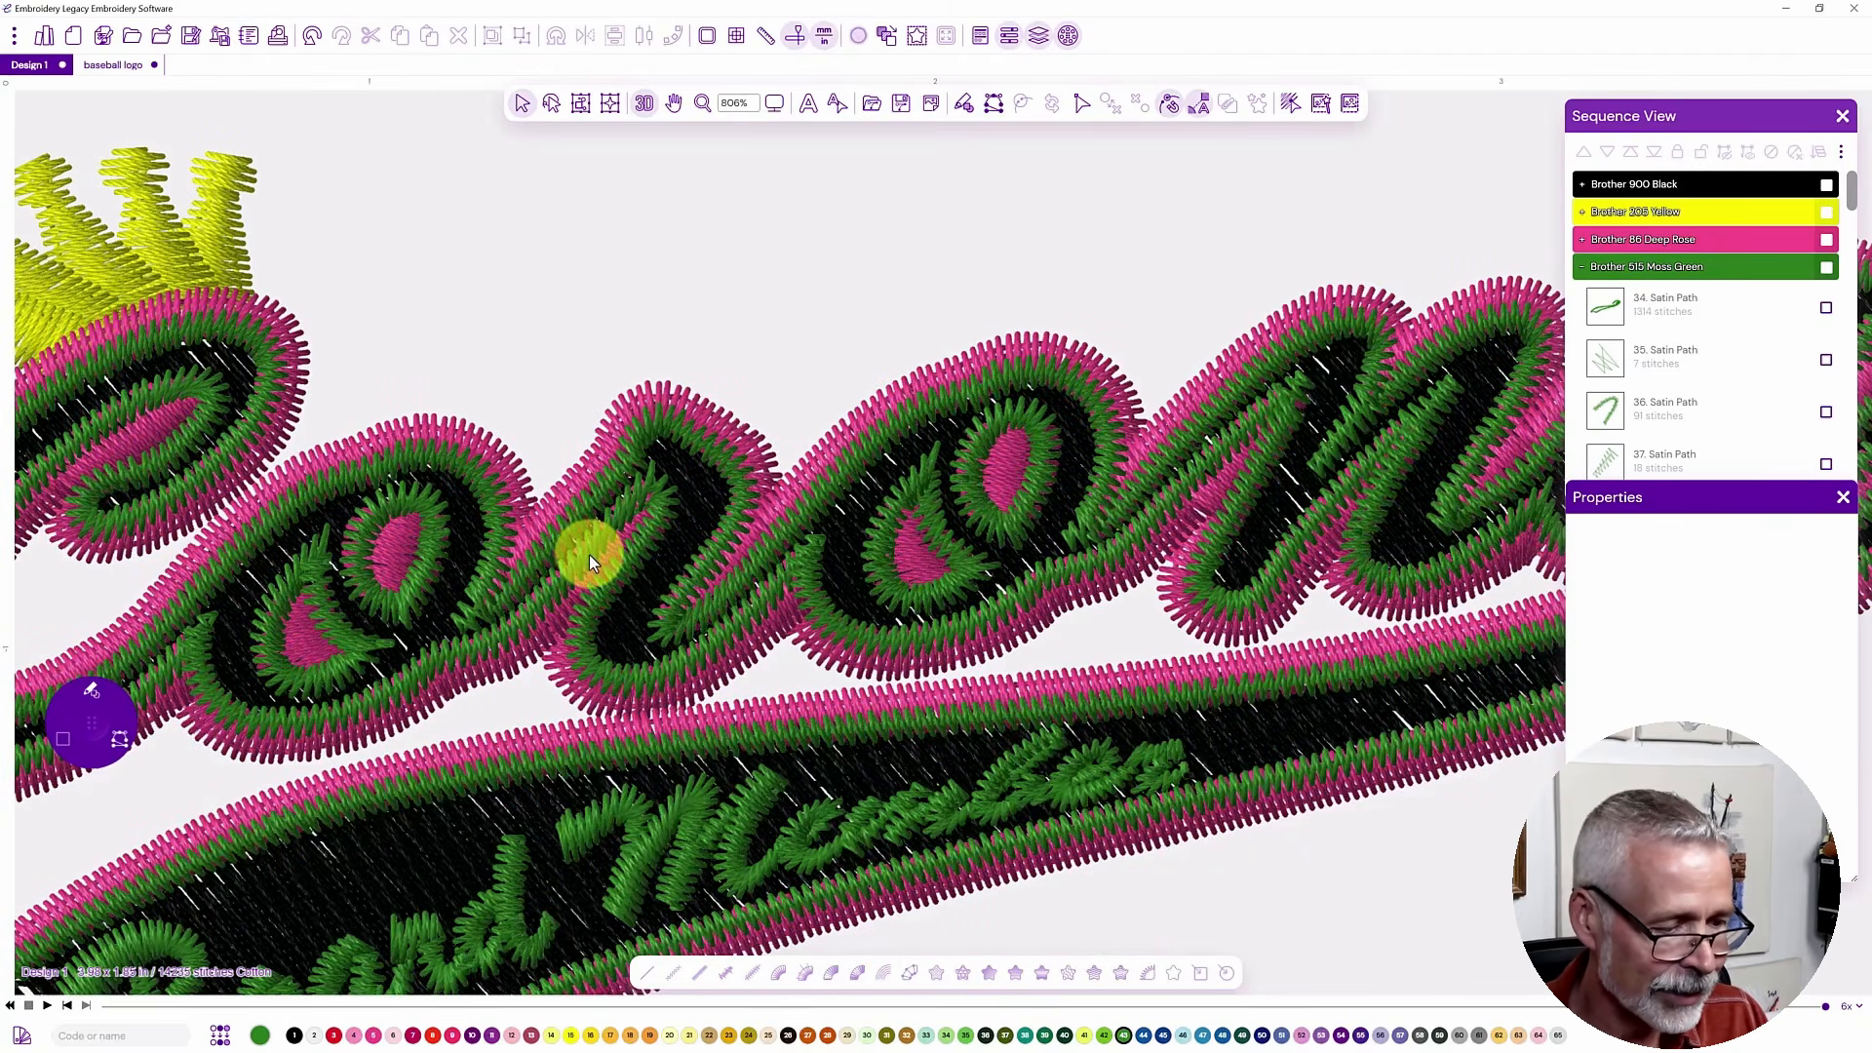